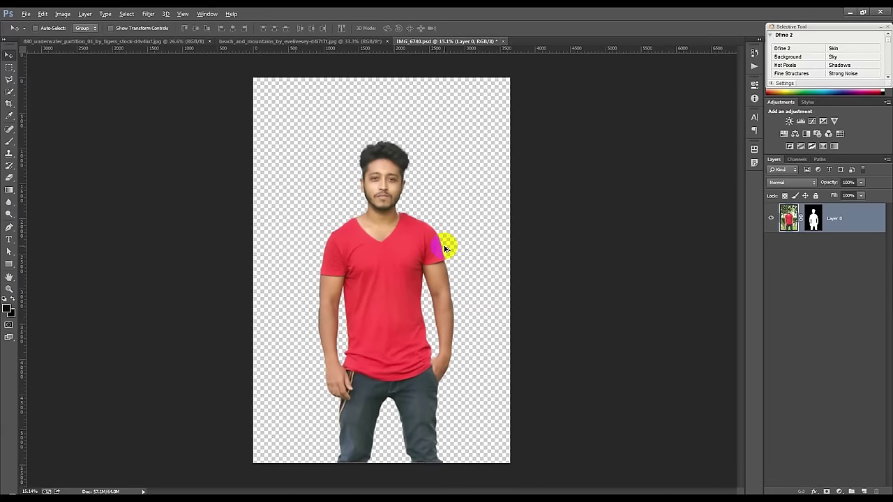
Copy the underwater photo into IMG_6740 and place it below the man's layer.
{"action": "key", "text": "alt"}
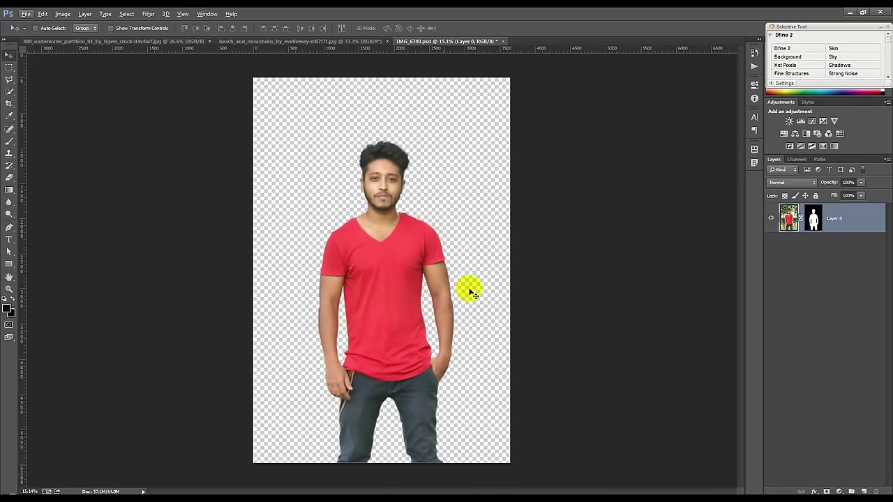
{"action": "left_click", "coordinate": [91, 41]}
{"action": "left_click_drag", "start_coordinate": [257, 138], "coordinate": [400, 150]}
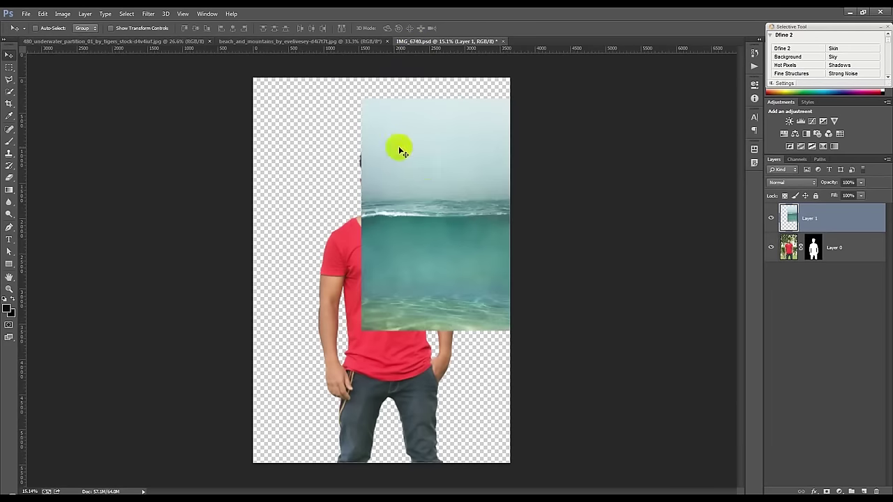
{"action": "left_click_drag", "start_coordinate": [412, 162], "coordinate": [303, 140]}
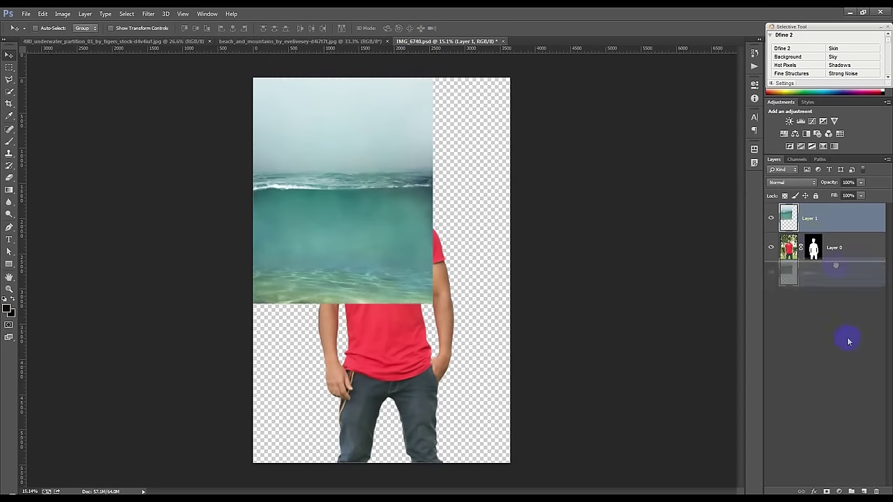
{"action": "left_click_drag", "start_coordinate": [848, 341], "coordinate": [784, 328]}
Scale and position the underwater image to fill the whole canvas, then commit.
{"action": "key", "text": "ctrl+t"}
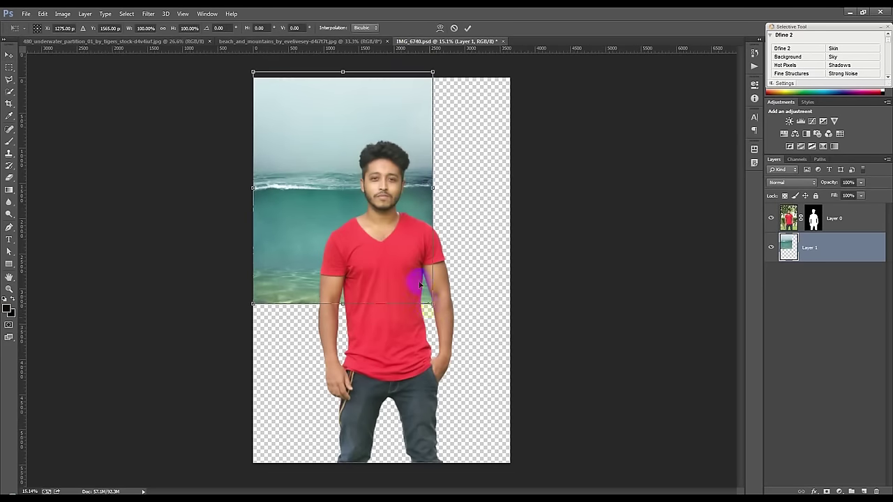
{"action": "mouse_move", "coordinate": [416, 279]}
{"action": "left_mouse_down"}
{"action": "mouse_move", "coordinate": [611, 491]}
{"action": "mouse_move", "coordinate": [633, 492]}
{"action": "left_mouse_up"}
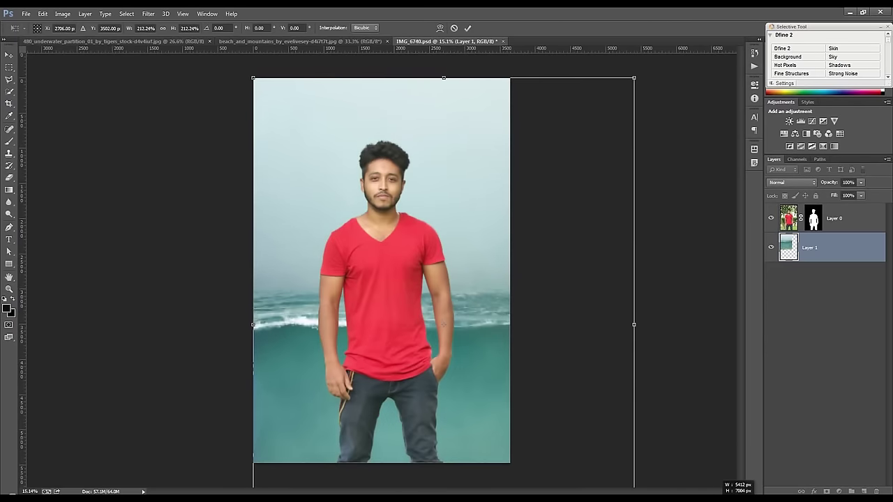
{"action": "left_click_drag", "start_coordinate": [446, 306], "coordinate": [417, 274]}
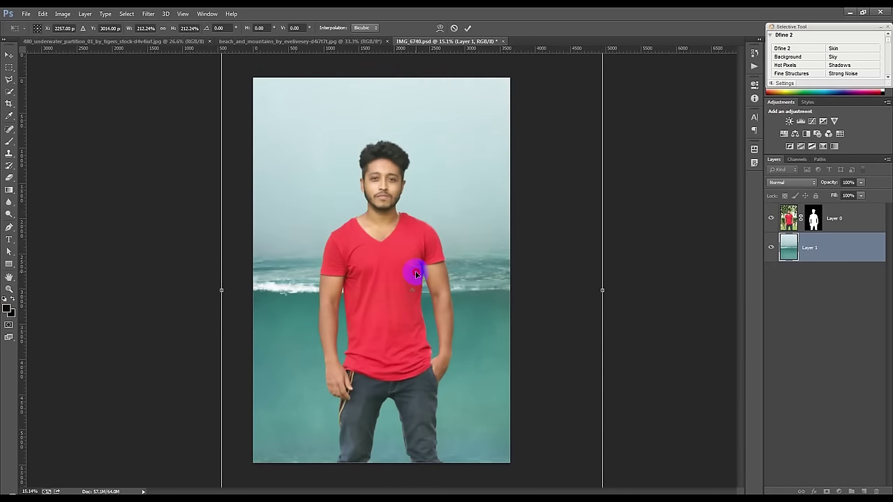
{"action": "left_click_drag", "start_coordinate": [416, 274], "coordinate": [414, 275]}
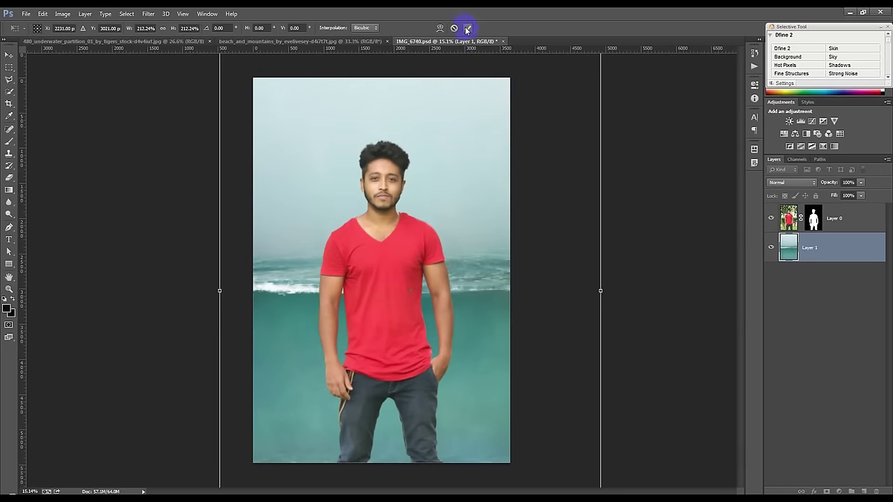
{"action": "left_click", "coordinate": [468, 28]}
Hide the man's Layer 0 and switch to the beach photo.
{"action": "left_click", "coordinate": [770, 218]}
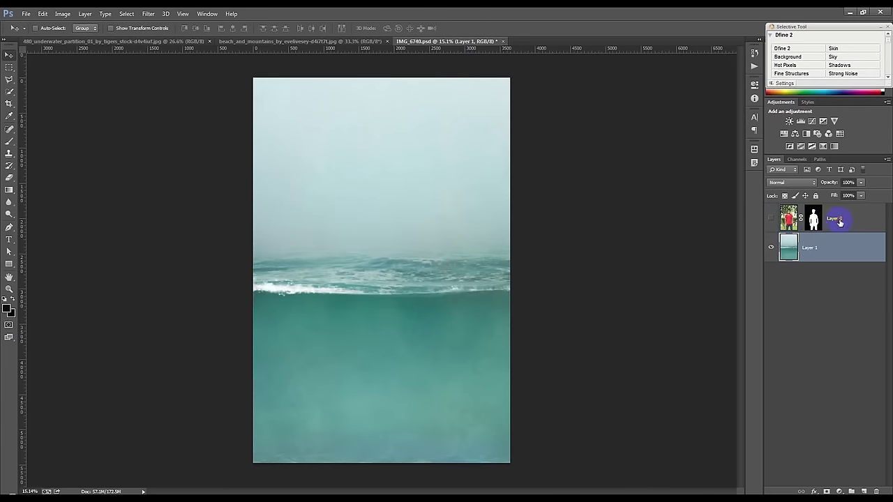
{"action": "left_click_drag", "start_coordinate": [839, 221], "coordinate": [486, 135]}
{"action": "left_click", "coordinate": [240, 44]}
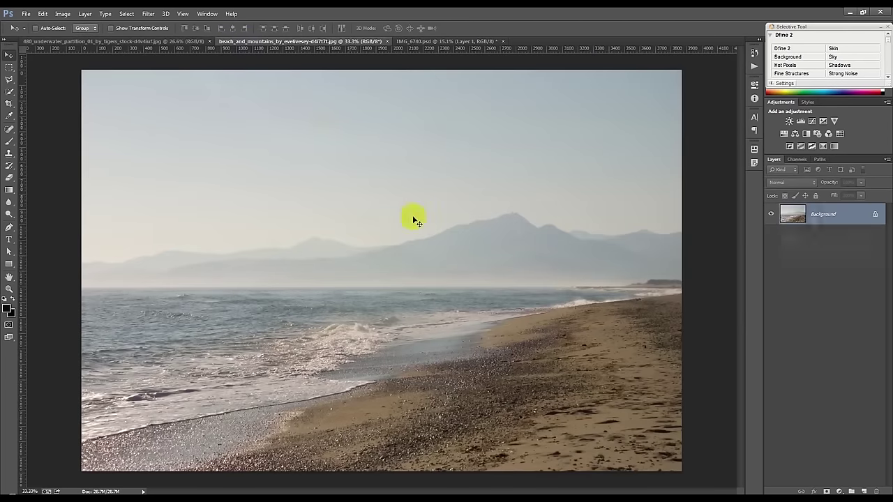
Copy the beach photo into the composite at mid-canvas and add a blank layer mask.
{"action": "mouse_move", "coordinate": [399, 235]}
{"action": "left_mouse_down"}
{"action": "mouse_move", "coordinate": [413, 41]}
{"action": "mouse_move", "coordinate": [412, 123]}
{"action": "mouse_move", "coordinate": [395, 161]}
{"action": "mouse_move", "coordinate": [412, 170]}
{"action": "left_mouse_up"}
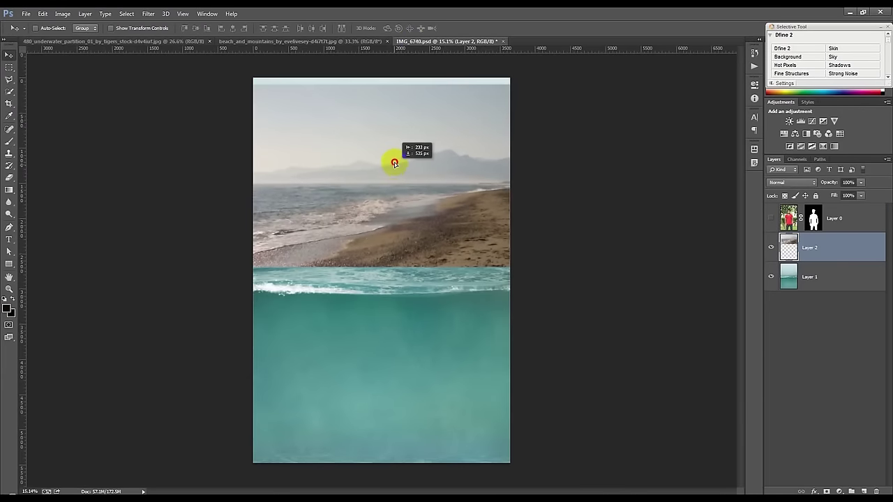
{"action": "mouse_move", "coordinate": [482, 140]}
{"action": "left_mouse_down"}
{"action": "mouse_move", "coordinate": [484, 225]}
{"action": "mouse_move", "coordinate": [439, 235]}
{"action": "mouse_move", "coordinate": [454, 239]}
{"action": "left_mouse_up"}
{"action": "left_click", "coordinate": [835, 488]}
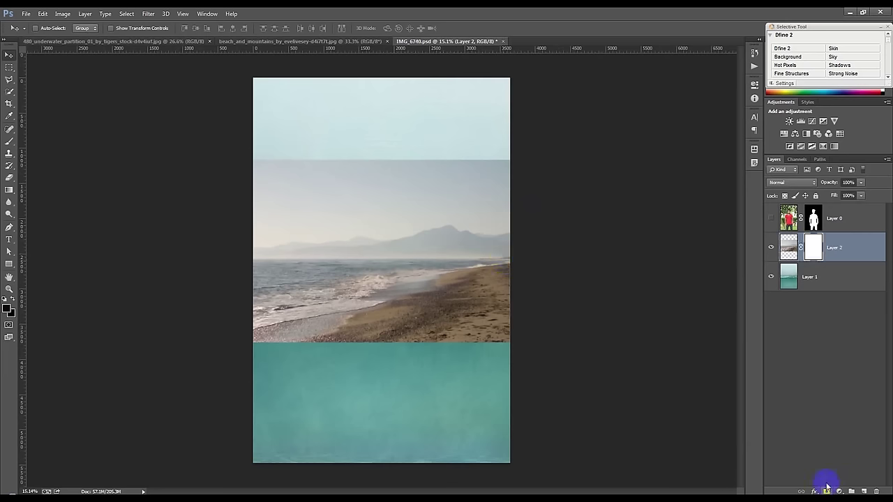
{"action": "scroll", "coordinate": [383, 274], "scroll_direction": "up", "scroll_amount": 1}
{"action": "left_click", "coordinate": [10, 142]}
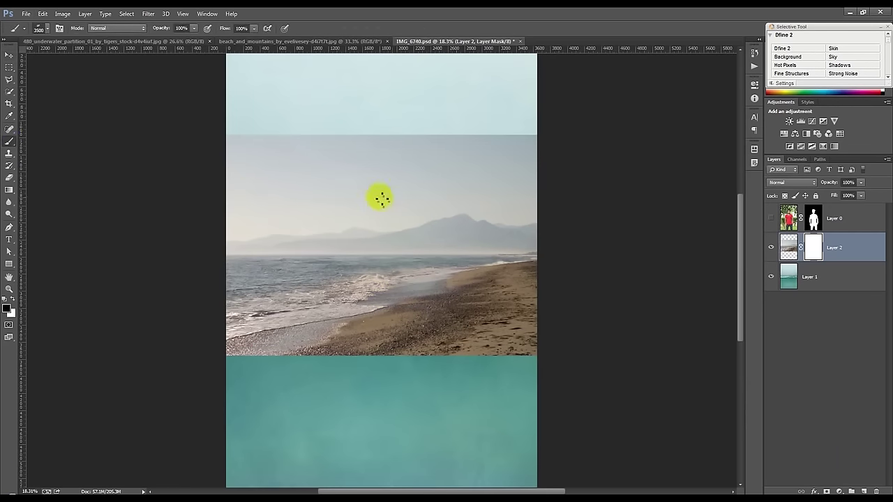
Use a large, fully soft black brush to smooth the edge between the sky bands.
{"action": "right_click", "coordinate": [382, 200]}
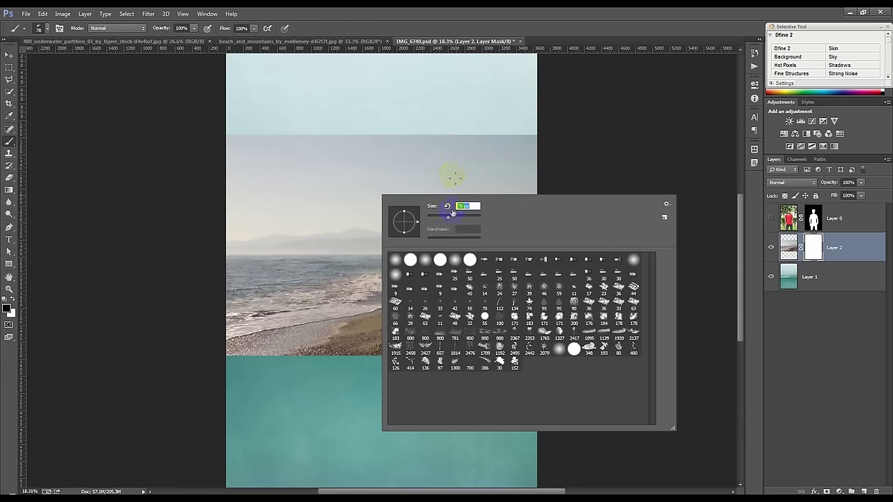
{"action": "left_click_drag", "start_coordinate": [459, 228], "coordinate": [444, 205]}
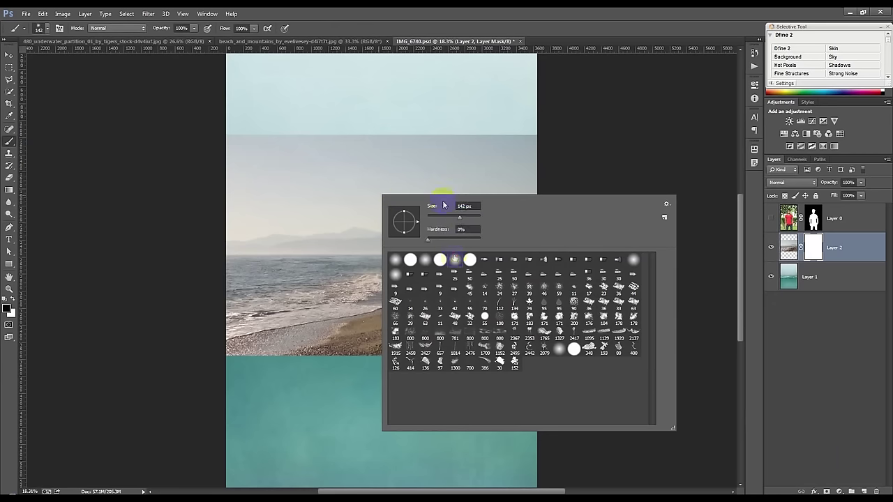
{"action": "left_click", "coordinate": [447, 86]}
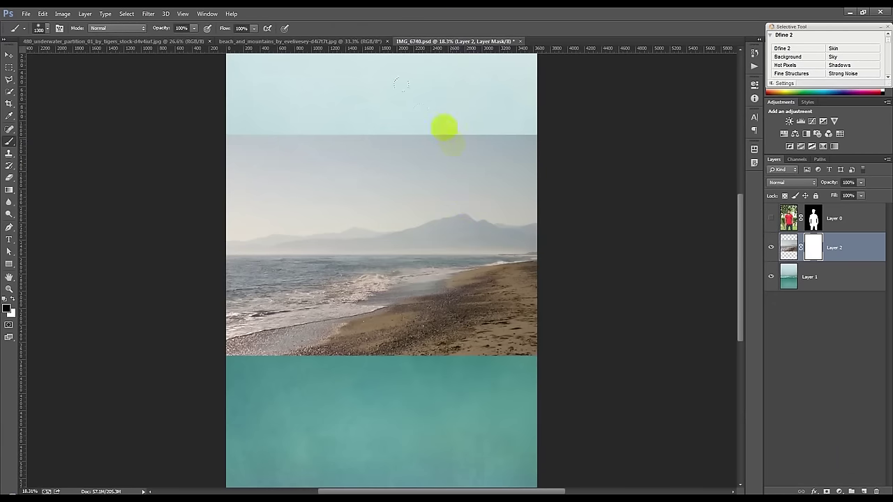
{"action": "scroll", "coordinate": [325, 170], "scroll_direction": "up", "scroll_amount": 2}
{"action": "scroll", "coordinate": [413, 168], "scroll_direction": "up", "scroll_amount": 1}
{"action": "mouse_move", "coordinate": [522, 163]}
{"action": "left_mouse_down"}
{"action": "mouse_move", "coordinate": [277, 168]}
{"action": "mouse_move", "coordinate": [547, 171]}
{"action": "left_mouse_up"}
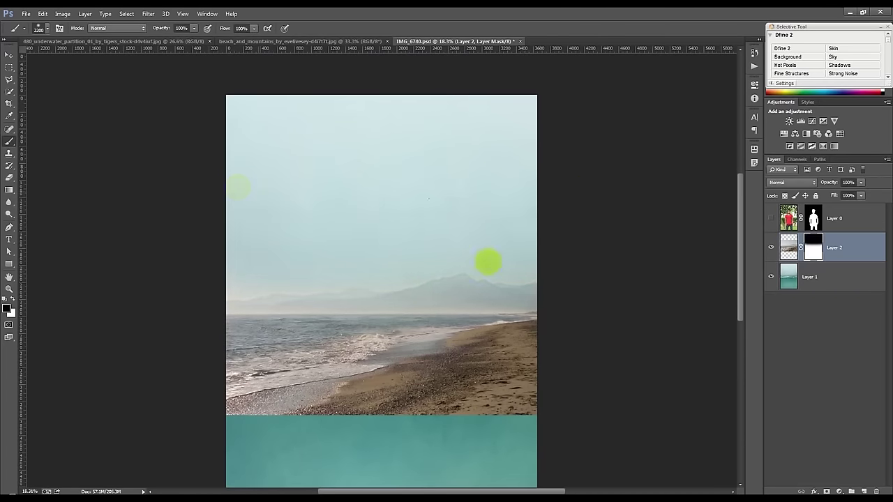
Mask out the sandy beach and blend the waterline into the underwater sea.
{"action": "scroll", "coordinate": [486, 259], "scroll_direction": "down", "scroll_amount": 2}
{"action": "mouse_move", "coordinate": [502, 378]}
{"action": "left_mouse_down"}
{"action": "mouse_move", "coordinate": [232, 387]}
{"action": "mouse_move", "coordinate": [607, 389]}
{"action": "left_mouse_up"}
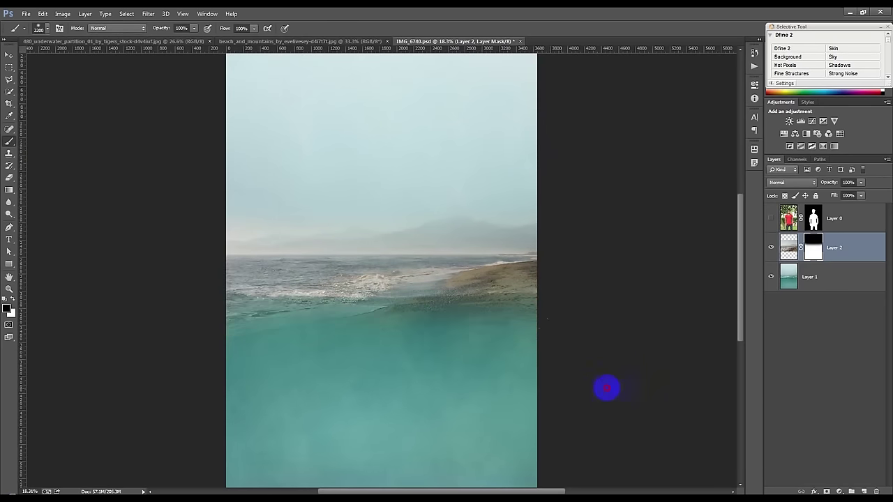
{"action": "left_click_drag", "start_coordinate": [229, 386], "coordinate": [401, 386]}
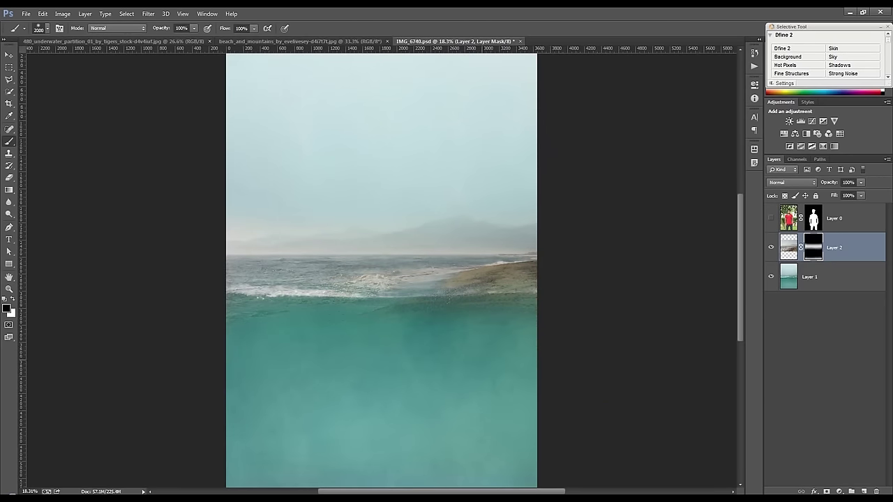
{"action": "left_click_drag", "start_coordinate": [486, 344], "coordinate": [309, 353]}
{"action": "key", "text": "bracketleft"}
{"action": "key", "text": "bracketleft"}
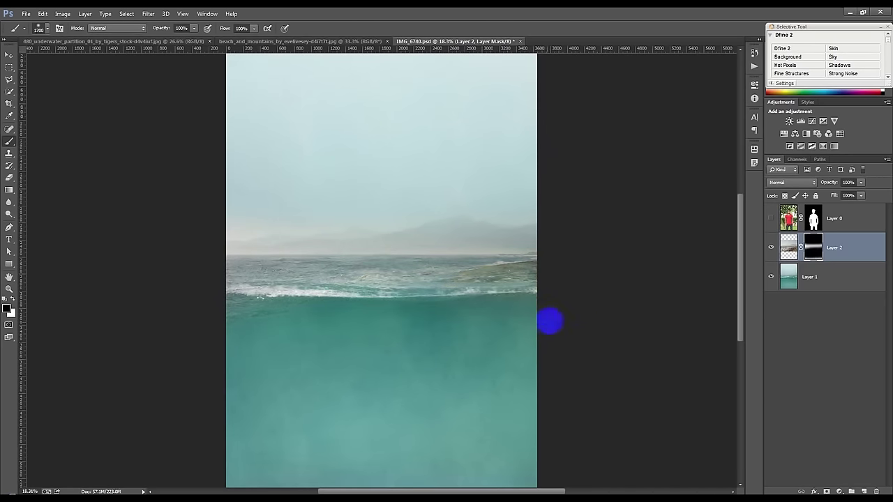
{"action": "left_click_drag", "start_coordinate": [541, 263], "coordinate": [155, 280]}
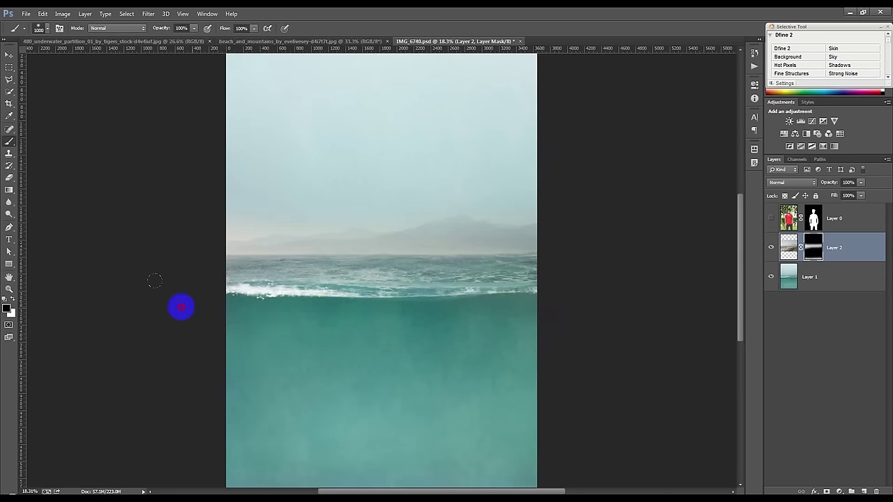
Lower the beach layer so its sea sits on the underwater surf.
{"action": "left_click", "coordinate": [9, 55]}
{"action": "left_click_drag", "start_coordinate": [417, 201], "coordinate": [414, 164]}
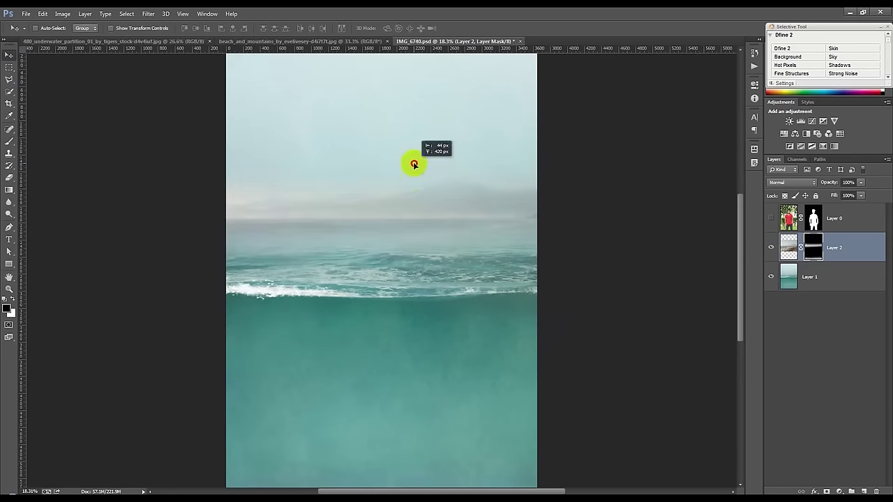
{"action": "mouse_move", "coordinate": [414, 163]}
{"action": "left_mouse_down"}
{"action": "mouse_move", "coordinate": [411, 151]}
{"action": "mouse_move", "coordinate": [410, 189]}
{"action": "left_mouse_up"}
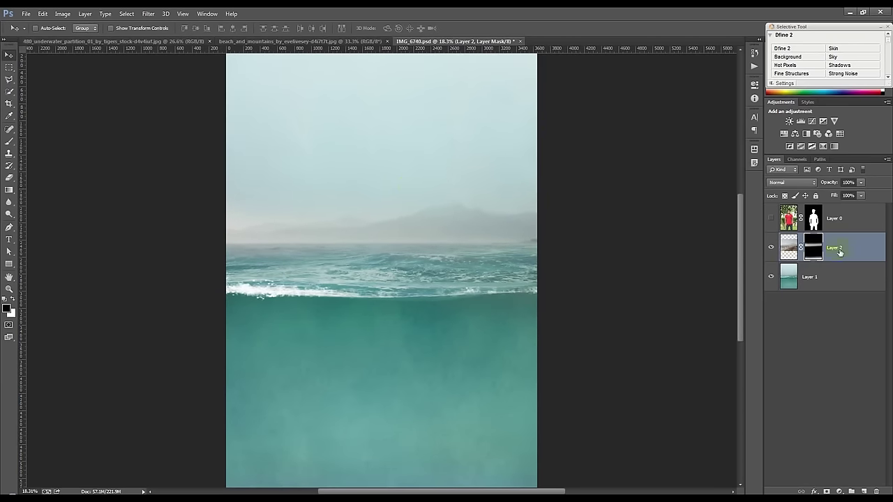
{"action": "left_click", "coordinate": [63, 13]}
{"action": "mouse_move", "coordinate": [76, 37]}
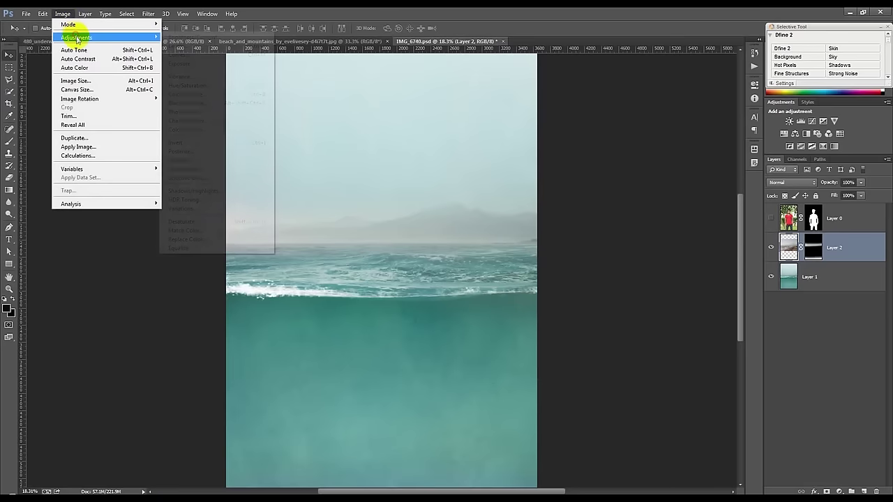
Apply Color Balance to the beach layer: Cyan -33, Green +31, Blue +18.
{"action": "left_click", "coordinate": [199, 95]}
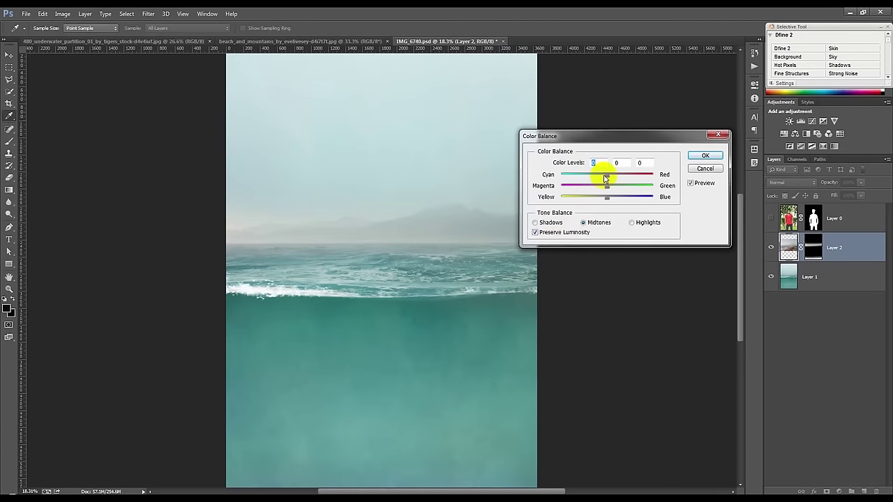
{"action": "left_click_drag", "start_coordinate": [591, 178], "coordinate": [592, 178]}
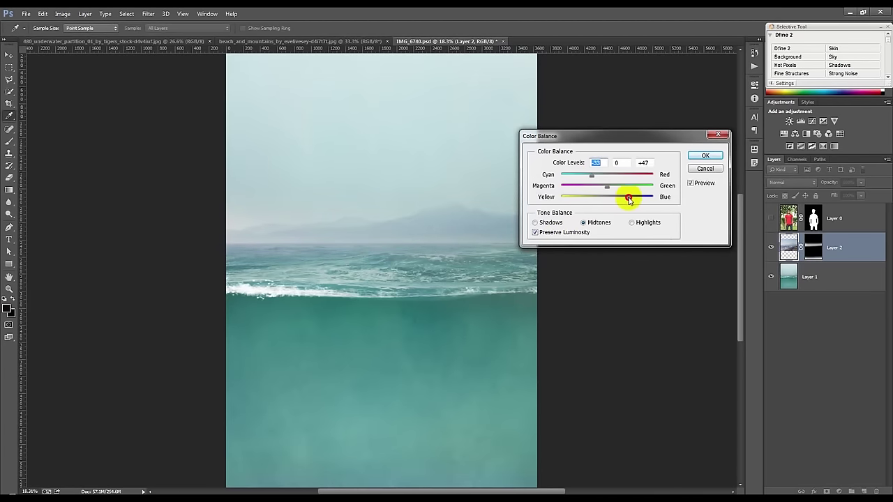
{"action": "left_click_drag", "start_coordinate": [616, 200], "coordinate": [615, 199]}
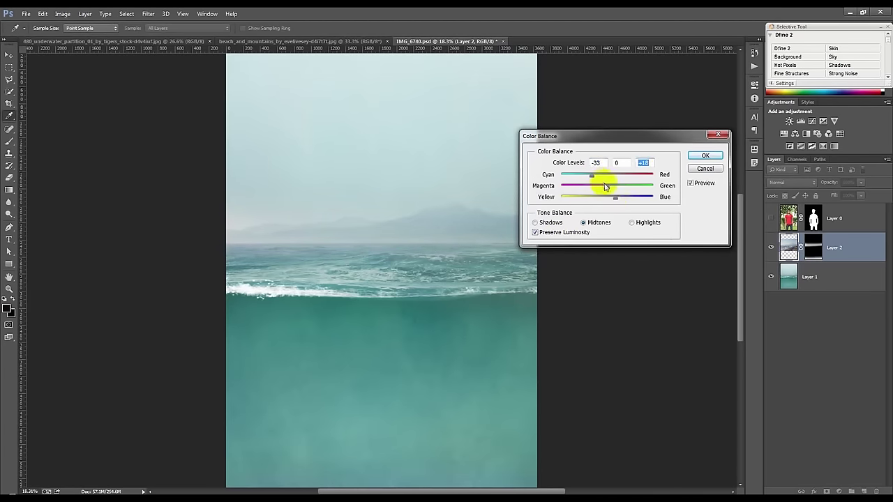
{"action": "left_click_drag", "start_coordinate": [597, 189], "coordinate": [621, 189]}
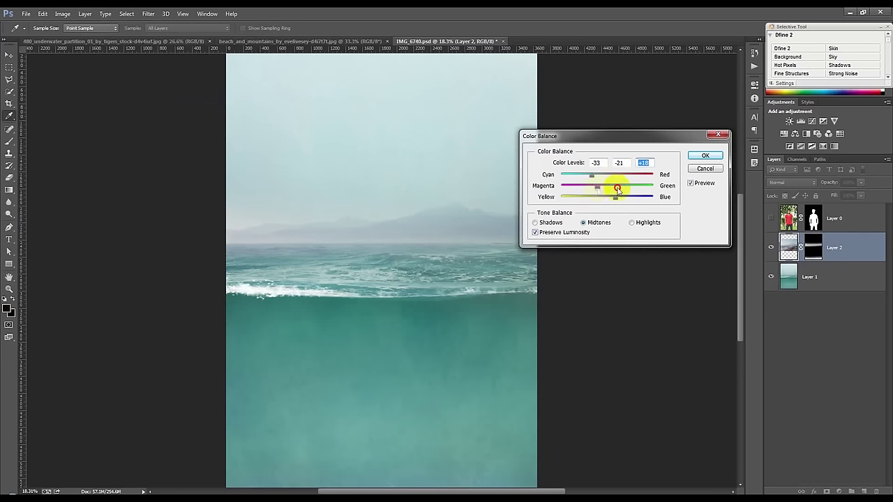
{"action": "left_click", "coordinate": [704, 155]}
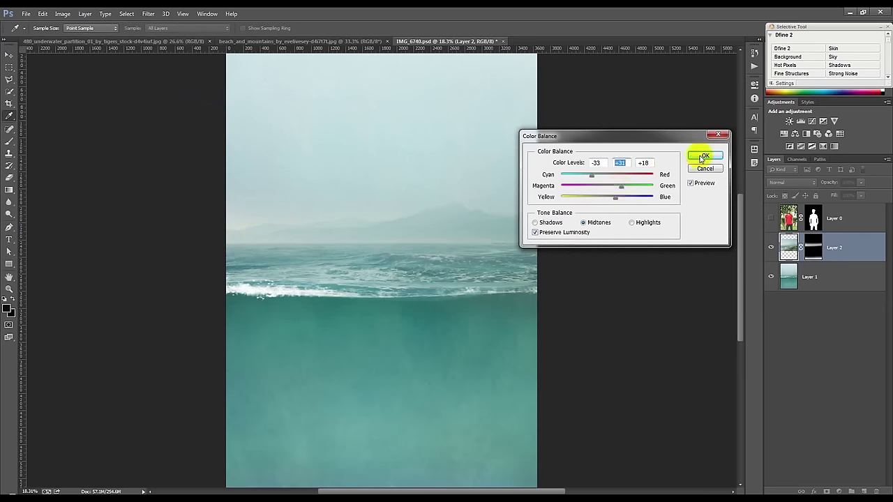
{"action": "key", "text": "v"}
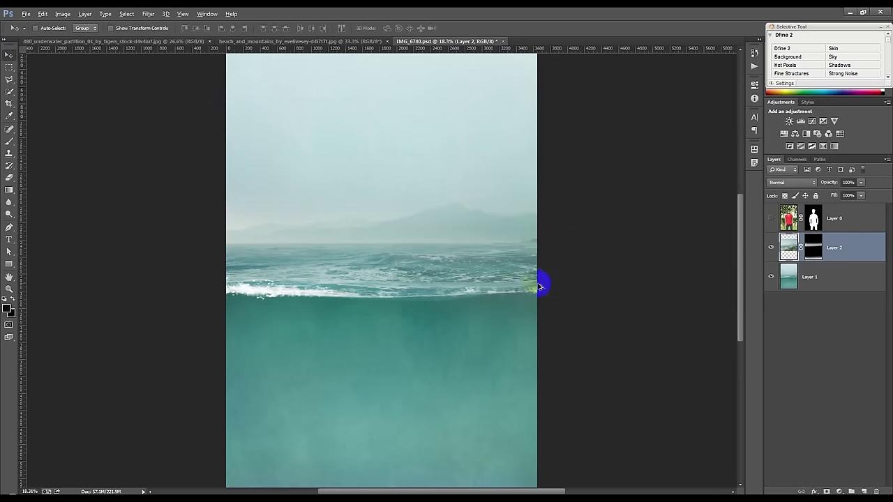
{"action": "left_click", "coordinate": [537, 285]}
{"action": "scroll", "coordinate": [537, 285], "scroll_direction": "down", "scroll_amount": 1}
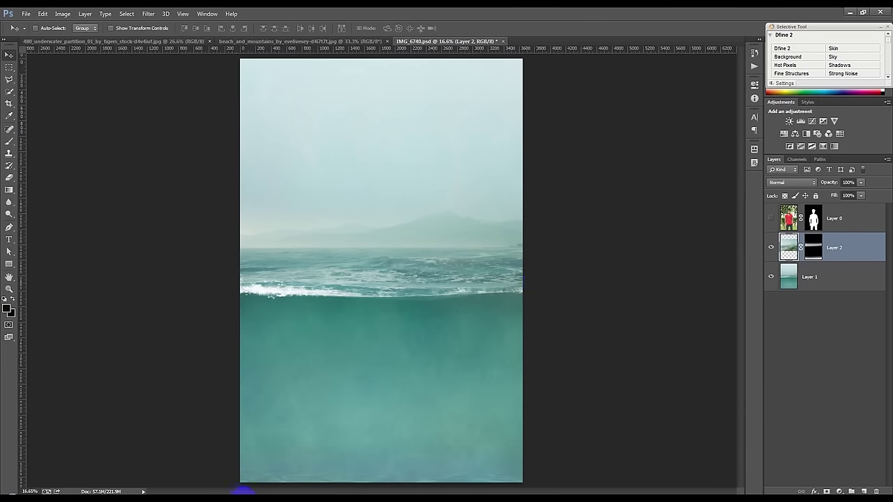
Select sunrise_sky_by_zerogroll in the HELP FILE folder and drag it into the composite.
{"action": "mouse_move", "coordinate": [240, 492]}
{"action": "left_click", "coordinate": [363, 448]}
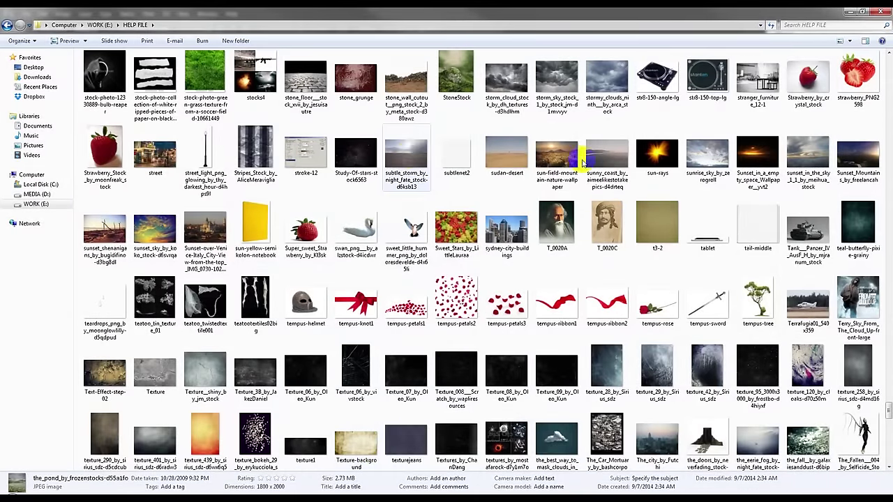
{"action": "left_click", "coordinate": [707, 155]}
{"action": "scroll", "coordinate": [707, 139], "scroll_direction": "down", "scroll_amount": 1}
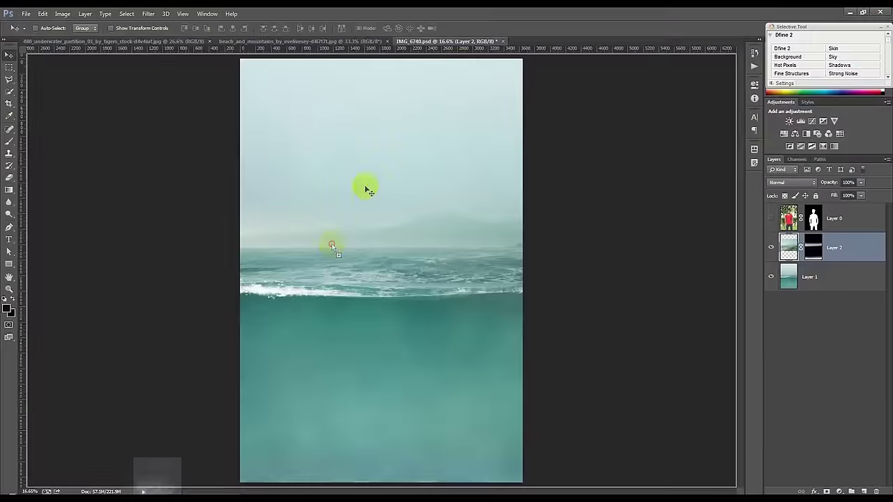
{"action": "left_click_drag", "start_coordinate": [707, 115], "coordinate": [366, 189]}
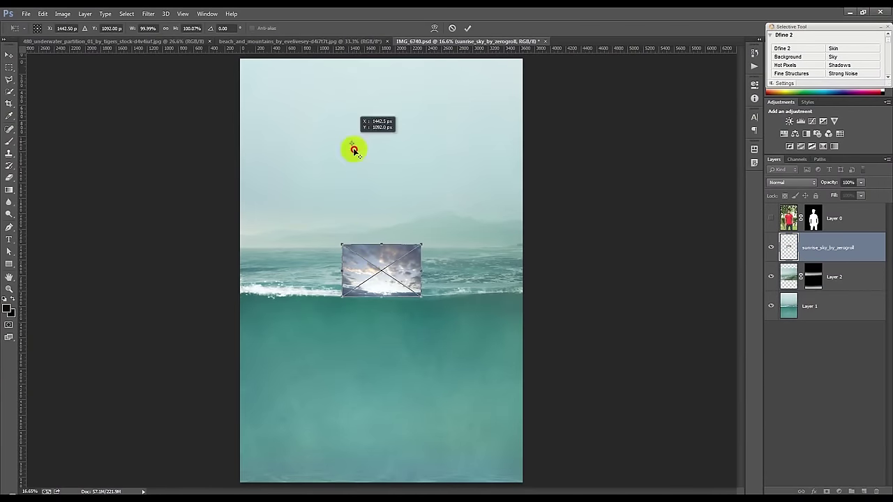
Stretch the sunrise sky across the top of the canvas, commit it, and add a mask.
{"action": "mouse_move", "coordinate": [400, 272]}
{"action": "left_mouse_down"}
{"action": "mouse_move", "coordinate": [298, 86]}
{"action": "mouse_move", "coordinate": [510, 262]}
{"action": "left_mouse_up"}
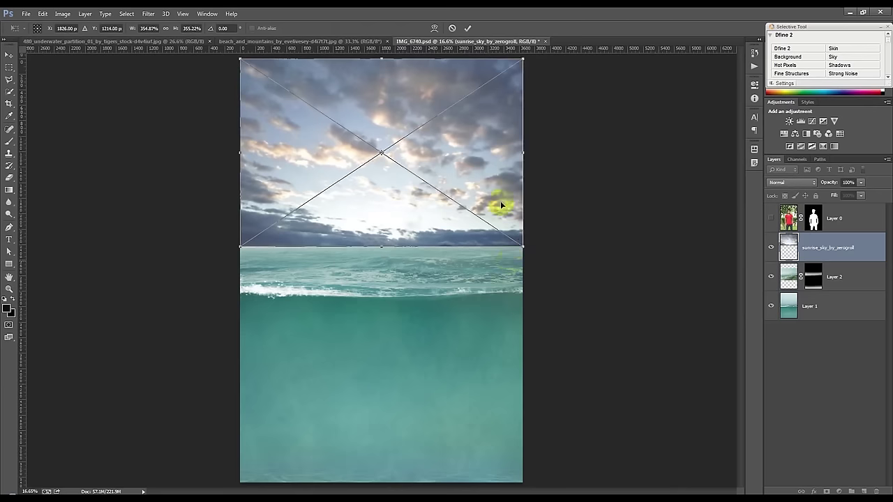
{"action": "left_click", "coordinate": [464, 30]}
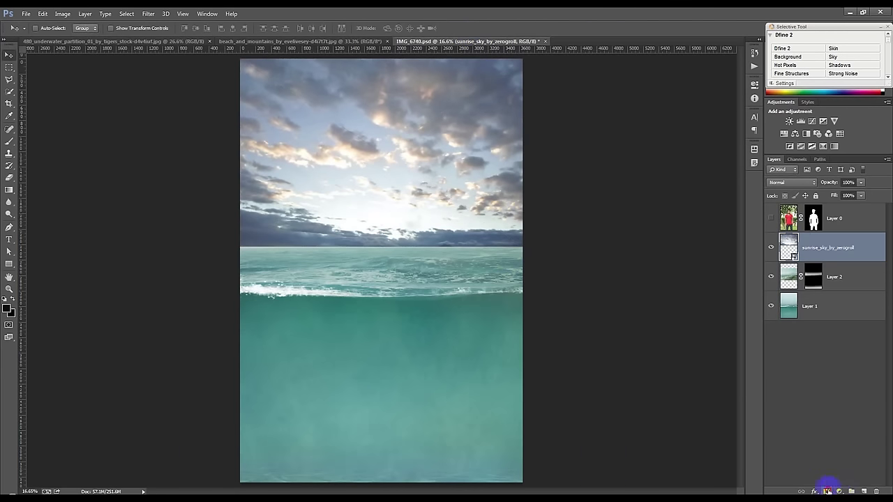
{"action": "left_click", "coordinate": [827, 491]}
Mask out the sky's dark horizon clouds with a soft black brush.
{"action": "left_click", "coordinate": [9, 142]}
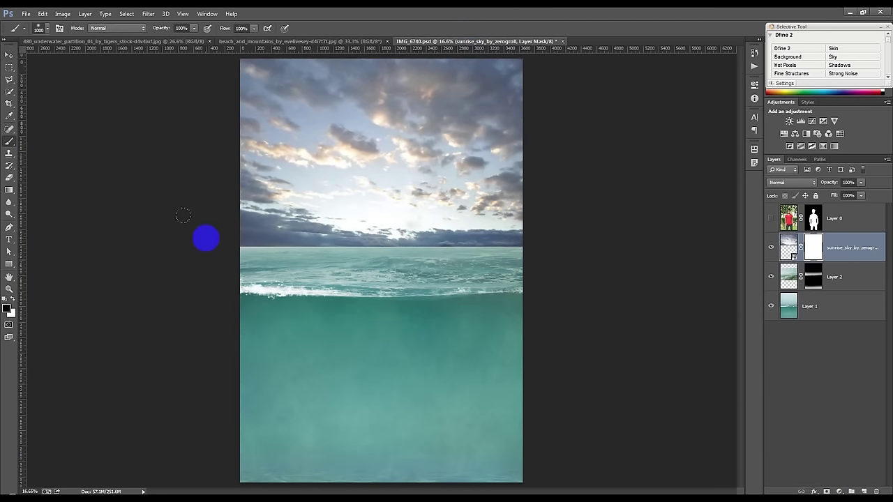
{"action": "mouse_move", "coordinate": [174, 229]}
{"action": "left_mouse_down"}
{"action": "mouse_move", "coordinate": [548, 247]}
{"action": "mouse_move", "coordinate": [87, 225]}
{"action": "mouse_move", "coordinate": [535, 227]}
{"action": "left_mouse_up"}
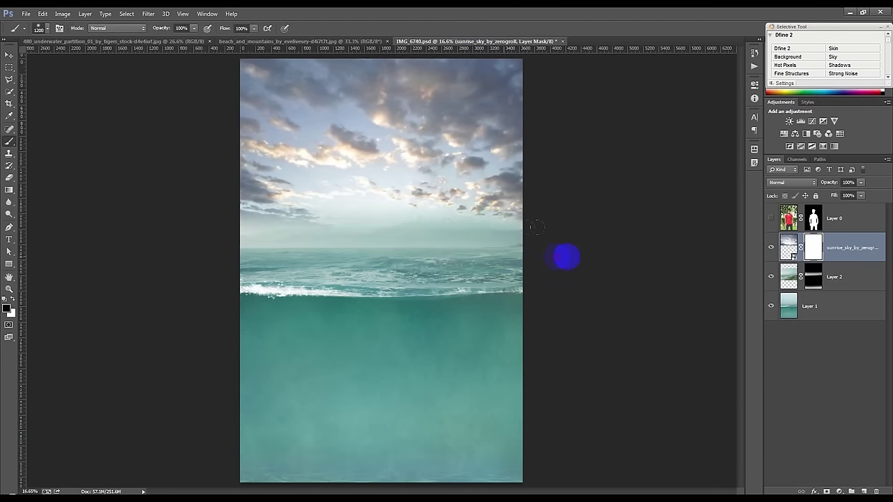
{"action": "key", "text": "bracketright"}
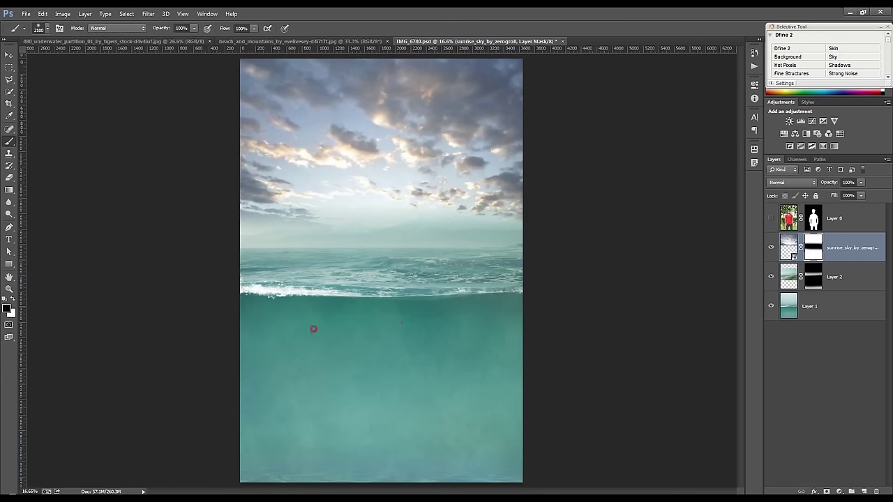
{"action": "left_click_drag", "start_coordinate": [468, 288], "coordinate": [310, 282]}
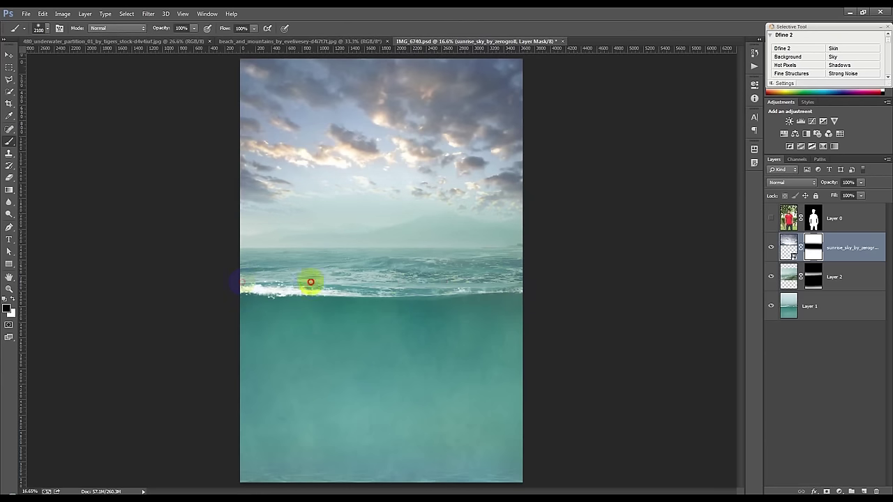
{"action": "left_click_drag", "start_coordinate": [386, 269], "coordinate": [338, 290]}
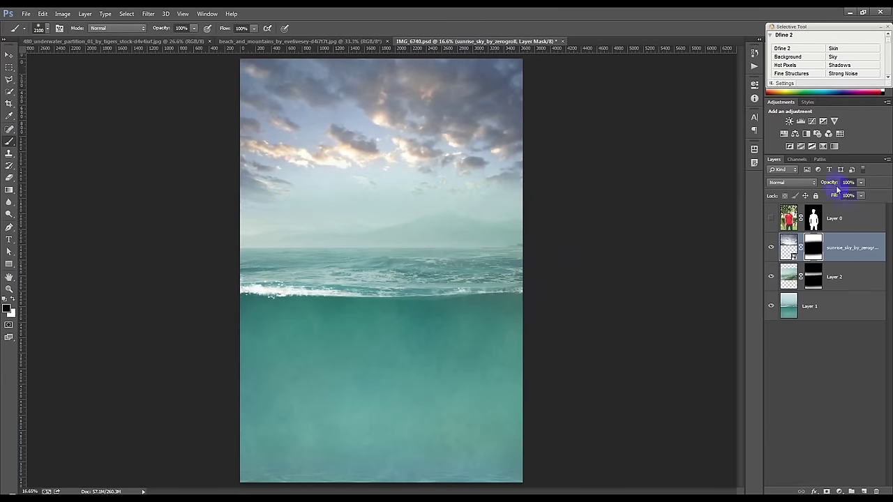
Try Multiply and other blend modes on the sky layer.
{"action": "left_click", "coordinate": [802, 183]}
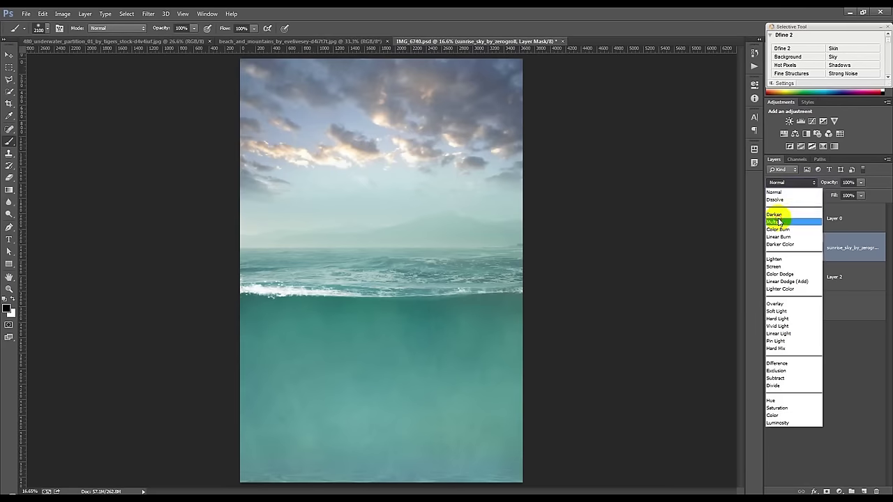
{"action": "left_click", "coordinate": [779, 221]}
{"action": "scroll", "coordinate": [793, 181], "scroll_direction": "down", "scroll_amount": 2}
{"action": "scroll", "coordinate": [793, 181], "scroll_direction": "down", "scroll_amount": 1}
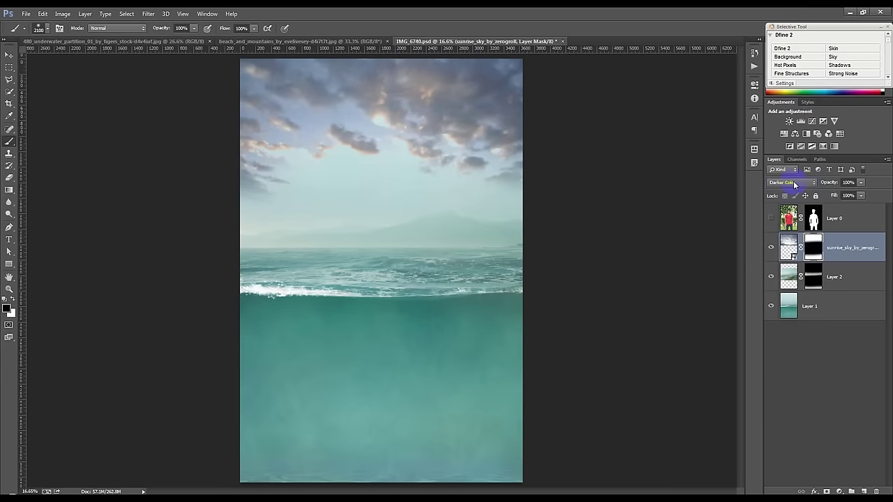
{"action": "scroll", "coordinate": [792, 181], "scroll_direction": "down", "scroll_amount": 2}
{"action": "scroll", "coordinate": [793, 181], "scroll_direction": "down", "scroll_amount": 1}
{"action": "scroll", "coordinate": [793, 182], "scroll_direction": "down", "scroll_amount": 2}
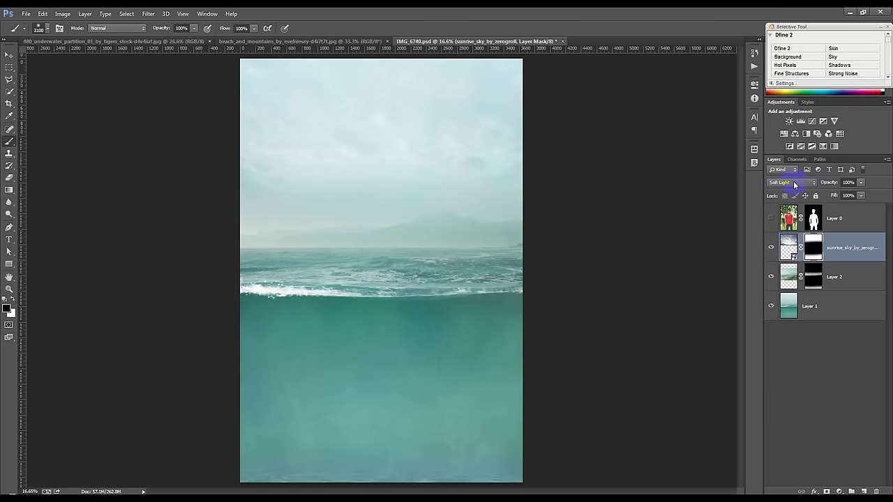
{"action": "scroll", "coordinate": [793, 184], "scroll_direction": "down", "scroll_amount": 1}
{"action": "scroll", "coordinate": [793, 183], "scroll_direction": "down", "scroll_amount": 1}
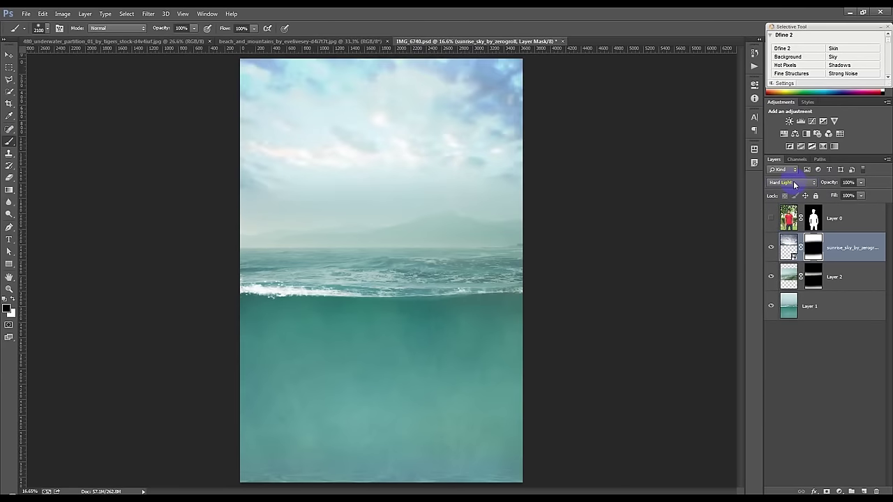
{"action": "scroll", "coordinate": [793, 180], "scroll_direction": "down", "scroll_amount": 2}
{"action": "scroll", "coordinate": [793, 181], "scroll_direction": "down", "scroll_amount": 1}
{"action": "scroll", "coordinate": [793, 181], "scroll_direction": "down", "scroll_amount": 1}
{"action": "scroll", "coordinate": [793, 180], "scroll_direction": "down", "scroll_amount": 1}
{"action": "scroll", "coordinate": [793, 181], "scroll_direction": "down", "scroll_amount": 1}
Return the sky to Normal blending at 50% opacity and show the man's layer.
{"action": "left_click", "coordinate": [792, 180]}
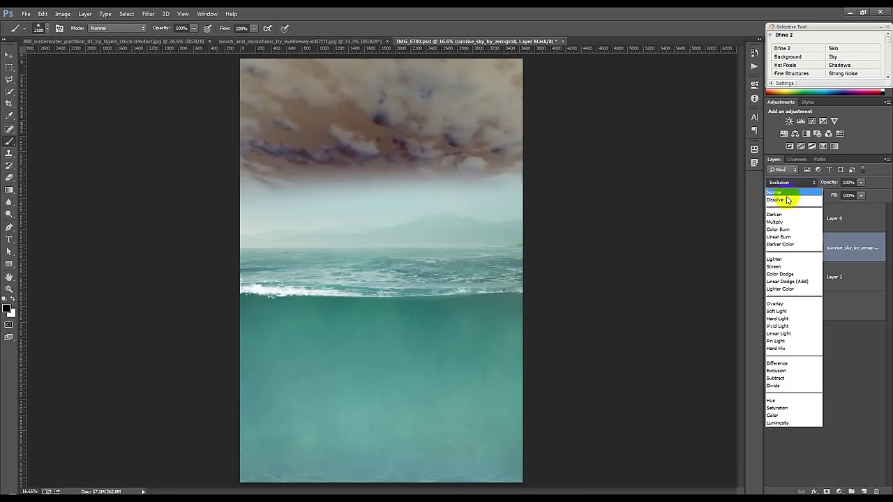
{"action": "left_click", "coordinate": [782, 195]}
{"action": "left_click_drag", "start_coordinate": [819, 184], "coordinate": [803, 185]}
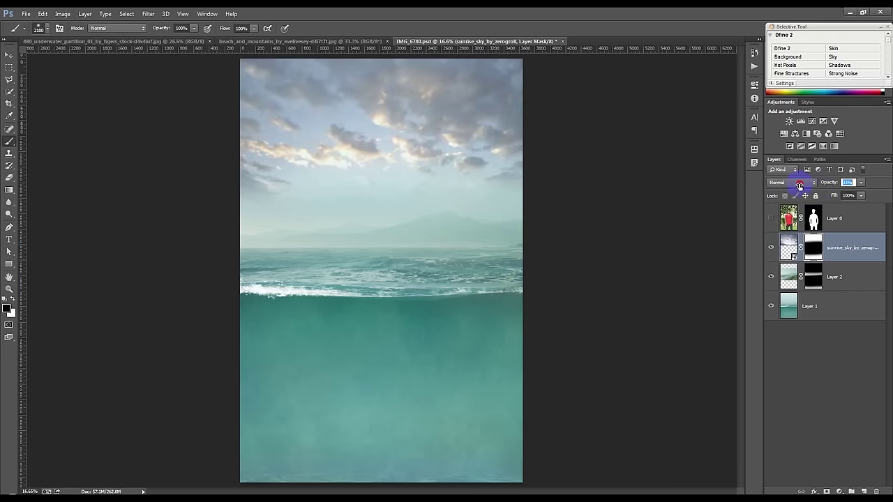
{"action": "left_click", "coordinate": [16, 58]}
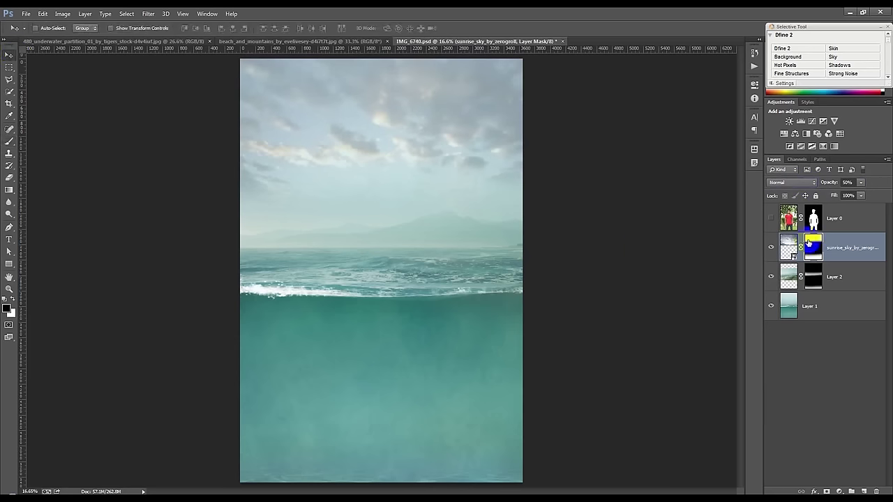
{"action": "left_click", "coordinate": [771, 219]}
Move the man up slightly and scale him to about 110%.
{"action": "left_click", "coordinate": [848, 227]}
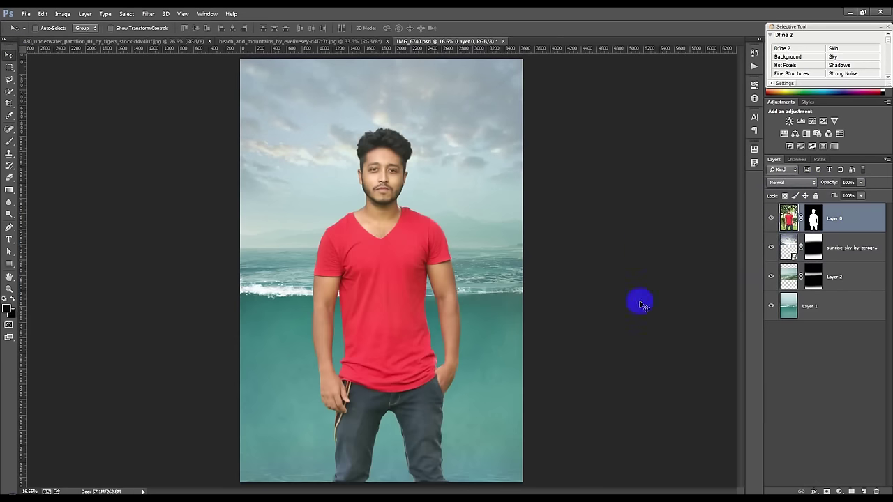
{"action": "left_click", "coordinate": [812, 251]}
{"action": "left_click_drag", "start_coordinate": [447, 257], "coordinate": [444, 246]}
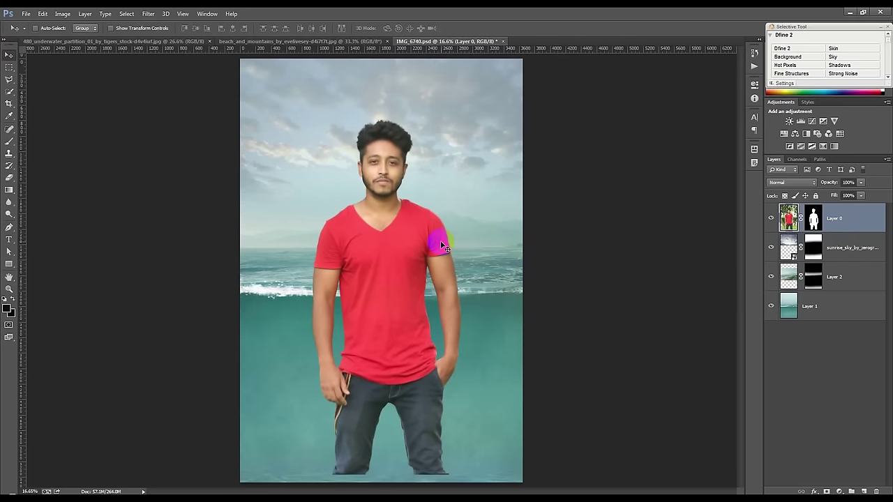
{"action": "key", "text": "ctrl+t"}
{"action": "left_click_drag", "start_coordinate": [519, 474], "coordinate": [466, 423]}
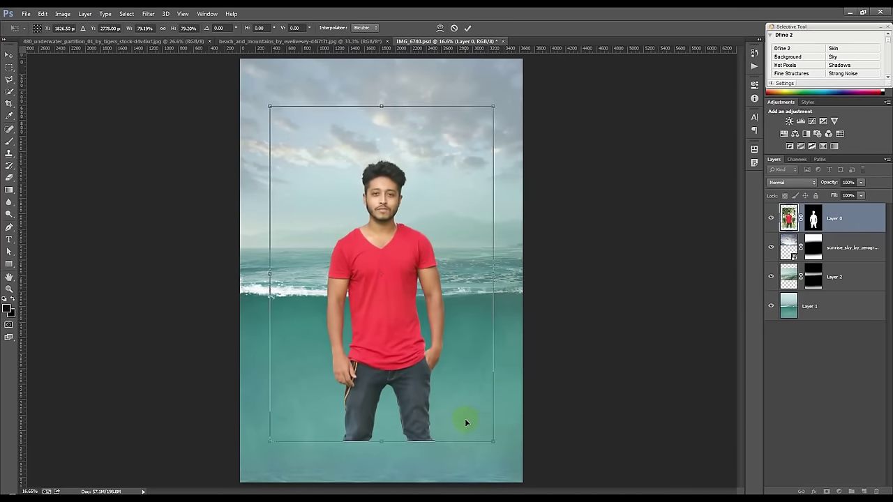
{"action": "scroll", "coordinate": [464, 419], "scroll_direction": "down", "scroll_amount": 1}
{"action": "mouse_move", "coordinate": [473, 413]}
{"action": "left_mouse_down"}
{"action": "mouse_move", "coordinate": [511, 467]}
{"action": "mouse_move", "coordinate": [456, 418]}
{"action": "left_mouse_up"}
{"action": "left_click", "coordinate": [467, 28]}
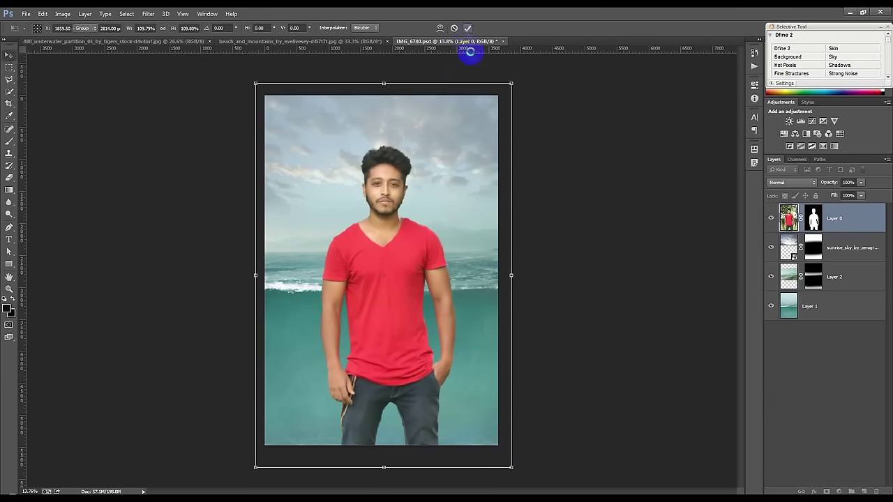
{"action": "scroll", "coordinate": [360, 345], "scroll_direction": "up", "scroll_amount": 2}
{"action": "right_click", "coordinate": [845, 217]}
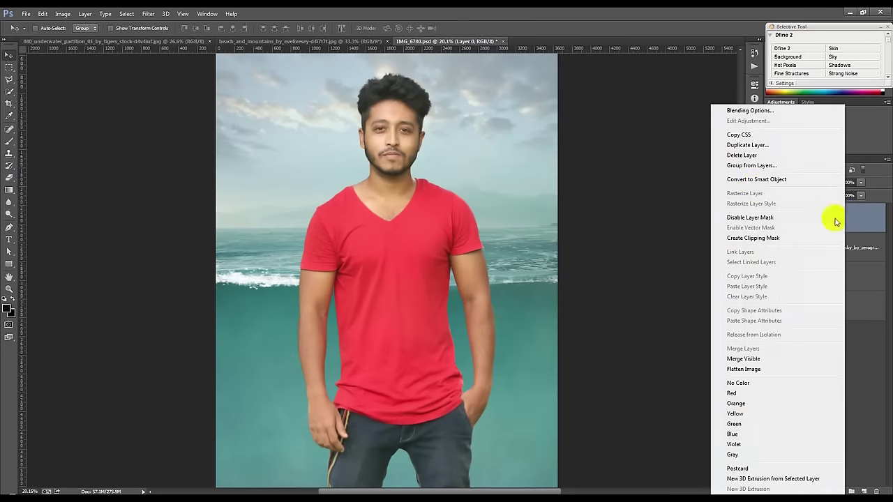
Convert Layer 0 to a Smart Object, then rasterize it.
{"action": "left_click", "coordinate": [767, 179]}
{"action": "right_click", "coordinate": [821, 224]}
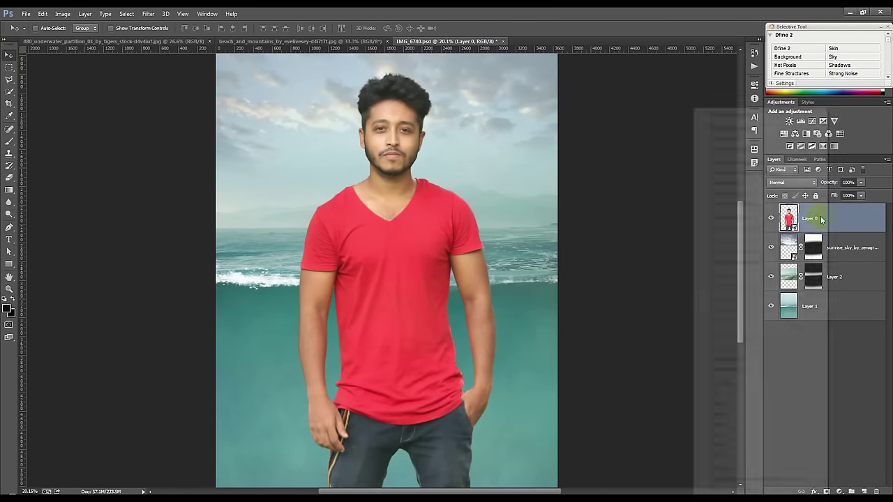
{"action": "left_click", "coordinate": [825, 222]}
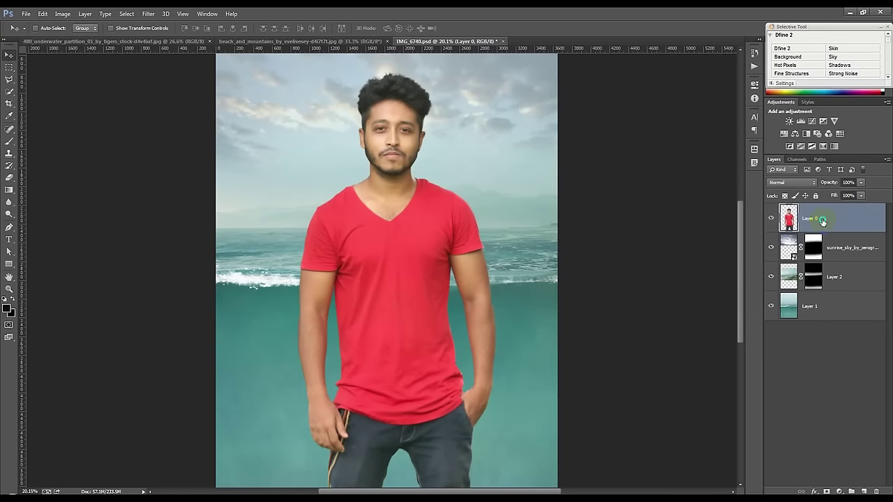
Duplicate Layer 0, hide the copy, and add a mask to the original.
{"action": "right_click", "coordinate": [822, 221]}
{"action": "left_click", "coordinate": [723, 146]}
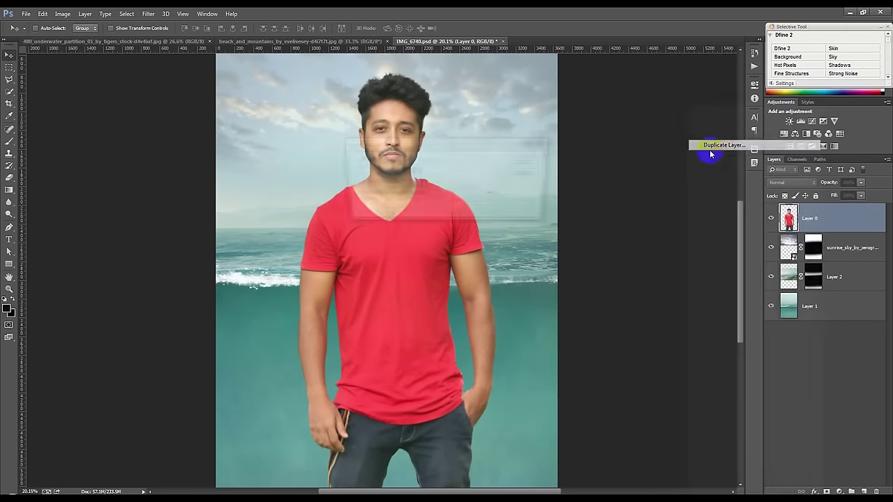
{"action": "left_click", "coordinate": [535, 163]}
{"action": "left_click", "coordinate": [769, 220]}
{"action": "left_click", "coordinate": [811, 252]}
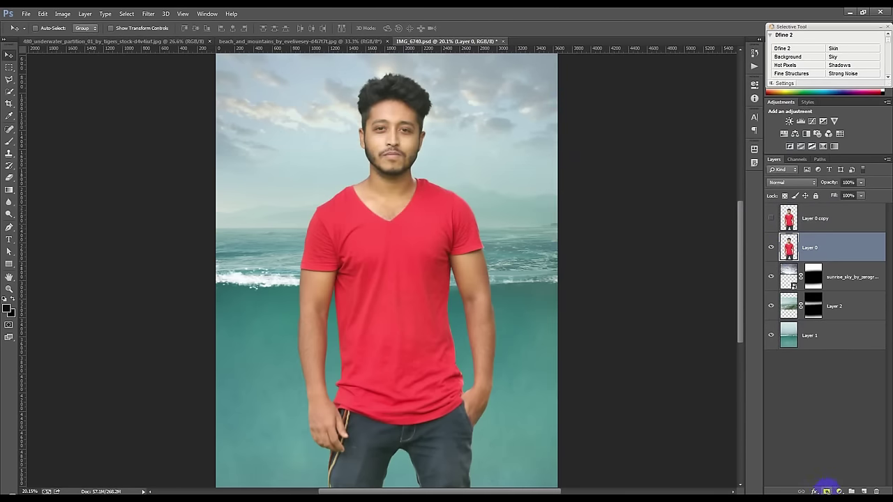
{"action": "left_click", "coordinate": [826, 491]}
Mask away the man's head, neck and shoulders, viewing the layer at 32% opacity.
{"action": "left_click", "coordinate": [14, 141]}
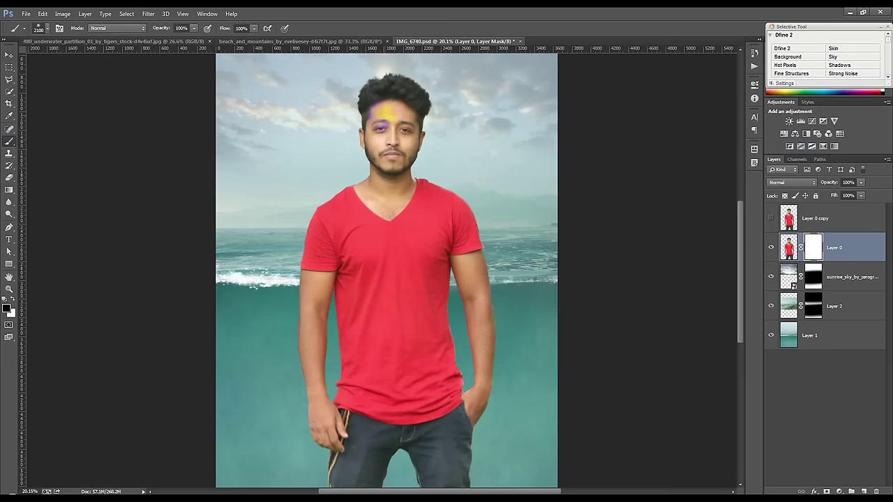
{"action": "mouse_move", "coordinate": [331, 94]}
{"action": "left_mouse_down"}
{"action": "mouse_move", "coordinate": [433, 110]}
{"action": "mouse_move", "coordinate": [405, 146]}
{"action": "mouse_move", "coordinate": [293, 195]}
{"action": "mouse_move", "coordinate": [446, 177]}
{"action": "left_mouse_up"}
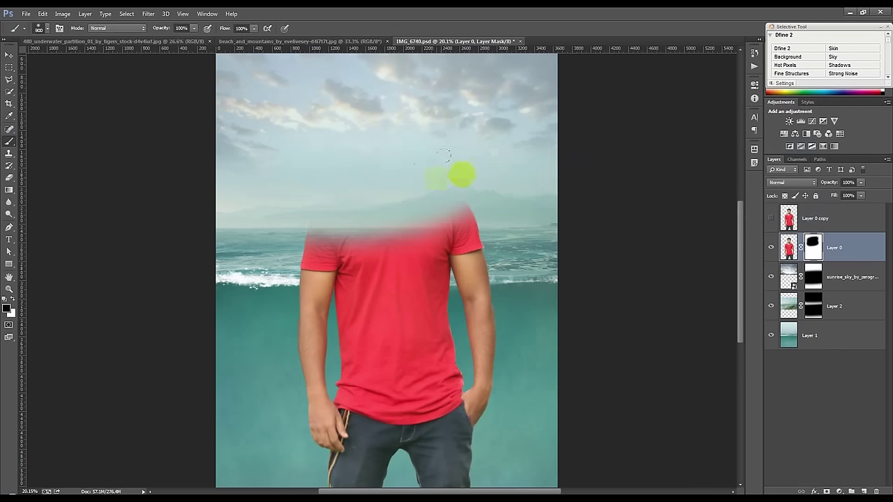
{"action": "mouse_move", "coordinate": [350, 166]}
{"action": "left_mouse_down"}
{"action": "mouse_move", "coordinate": [481, 185]}
{"action": "mouse_move", "coordinate": [435, 206]}
{"action": "mouse_move", "coordinate": [474, 207]}
{"action": "left_mouse_up"}
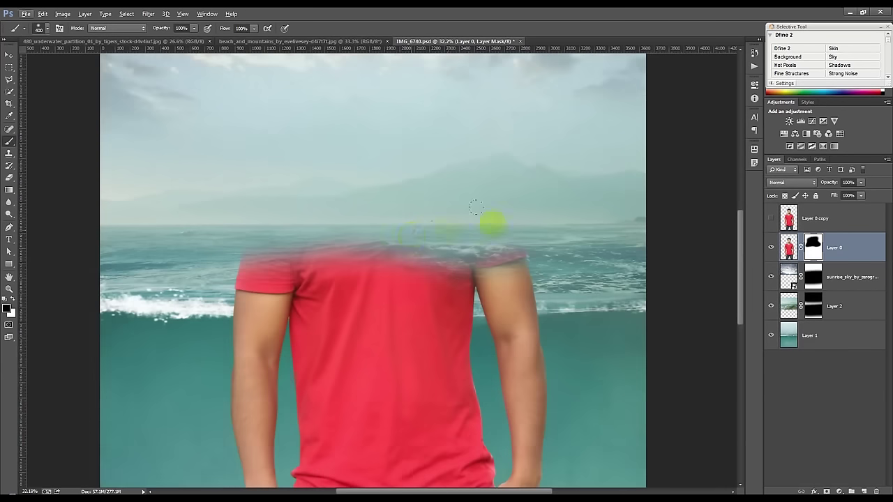
{"action": "mouse_move", "coordinate": [298, 252]}
{"action": "left_mouse_down"}
{"action": "mouse_move", "coordinate": [344, 237]}
{"action": "mouse_move", "coordinate": [216, 276]}
{"action": "mouse_move", "coordinate": [520, 287]}
{"action": "left_mouse_up"}
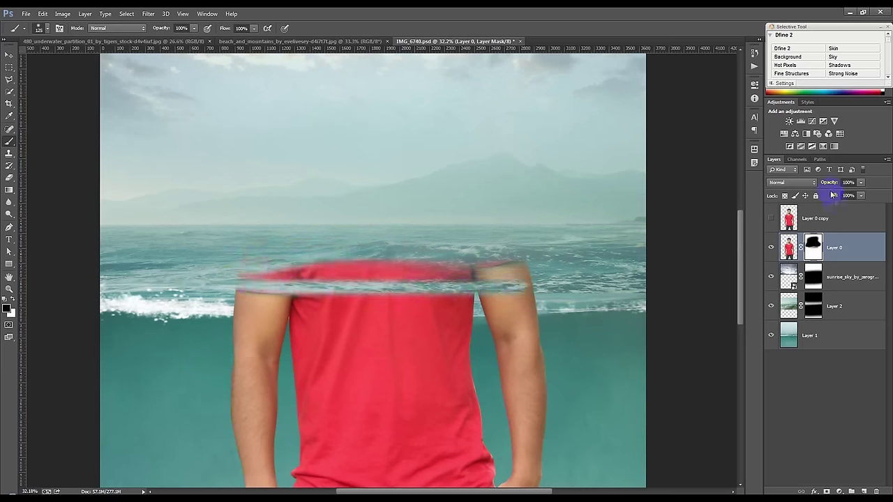
{"action": "type", "text": "32"}
{"action": "key", "text": "Return"}
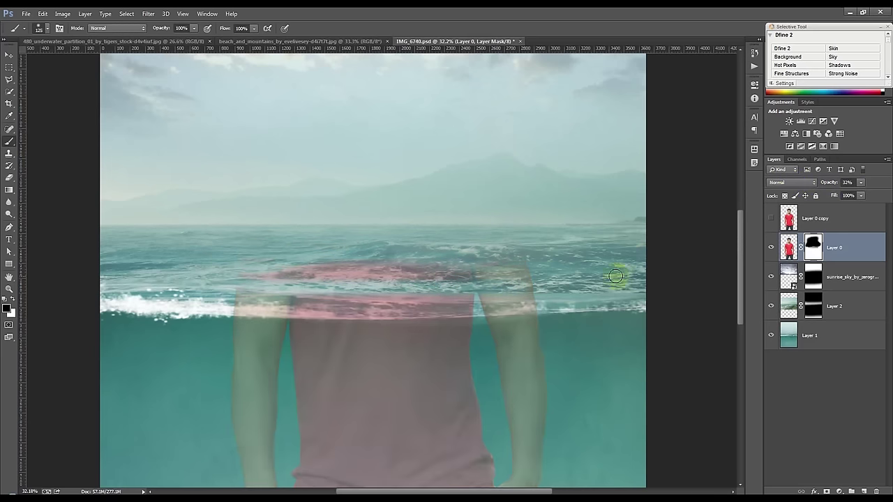
Paint out the pink band along the waterline and restore Layer 0 to 100% opacity.
{"action": "scroll", "coordinate": [425, 317], "scroll_direction": "up", "scroll_amount": 2}
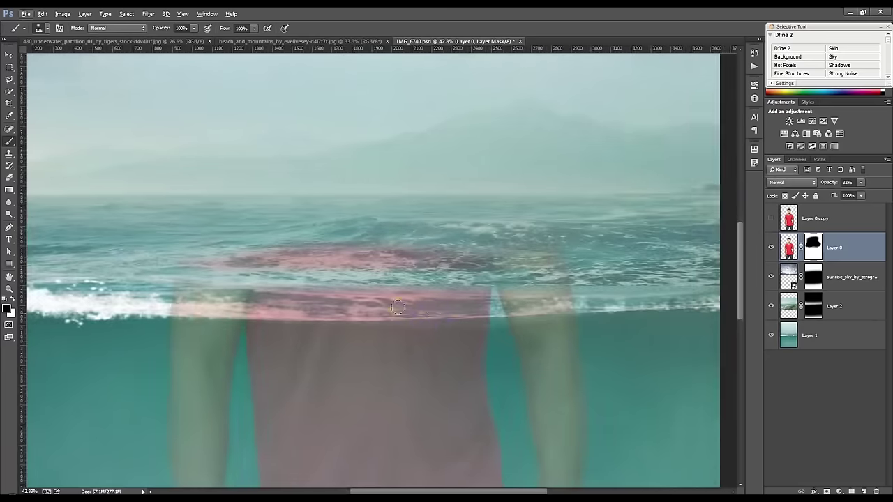
{"action": "left_click_drag", "start_coordinate": [172, 273], "coordinate": [517, 288]}
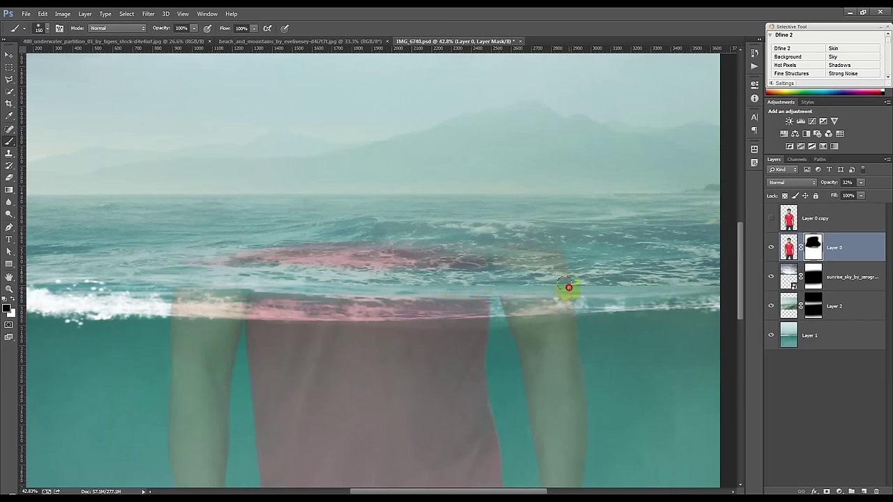
{"action": "mouse_move", "coordinate": [544, 236]}
{"action": "left_mouse_down"}
{"action": "mouse_move", "coordinate": [308, 238]}
{"action": "mouse_move", "coordinate": [244, 256]}
{"action": "left_mouse_up"}
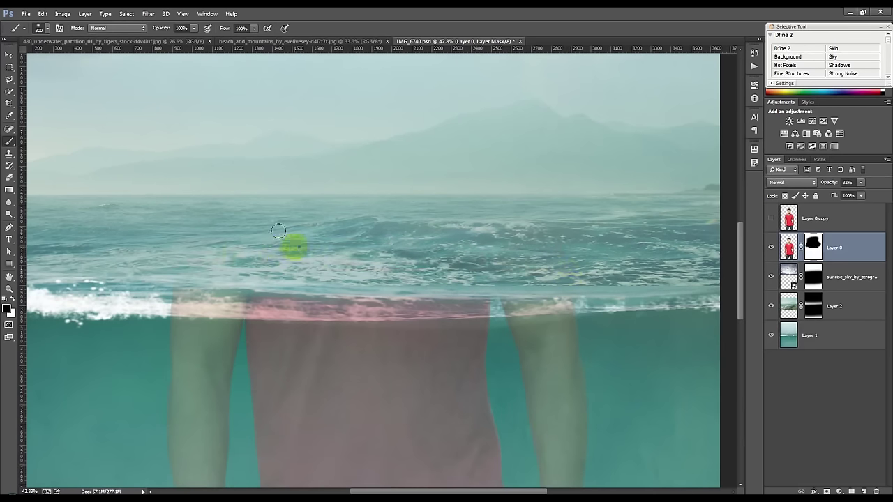
{"action": "right_click", "coordinate": [277, 230]}
{"action": "left_click", "coordinate": [144, 229]}
{"action": "left_click_drag", "start_coordinate": [314, 262], "coordinate": [410, 265]}
{"action": "left_click", "coordinate": [661, 331]}
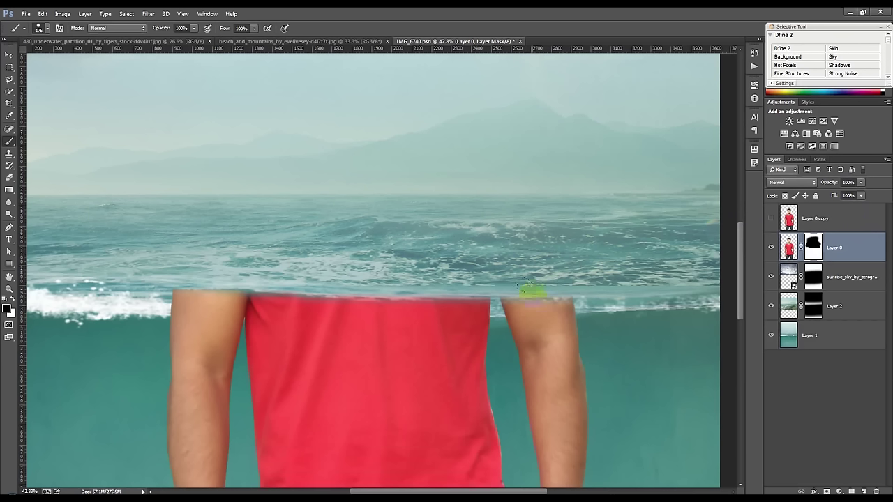
Hide the shirt above the waterline and paint back the shirt edge near the left armpit.
{"action": "mouse_move", "coordinate": [527, 291]}
{"action": "left_mouse_down"}
{"action": "mouse_move", "coordinate": [149, 279]}
{"action": "mouse_move", "coordinate": [593, 294]}
{"action": "left_mouse_up"}
{"action": "scroll", "coordinate": [361, 338], "scroll_direction": "up", "scroll_amount": 1}
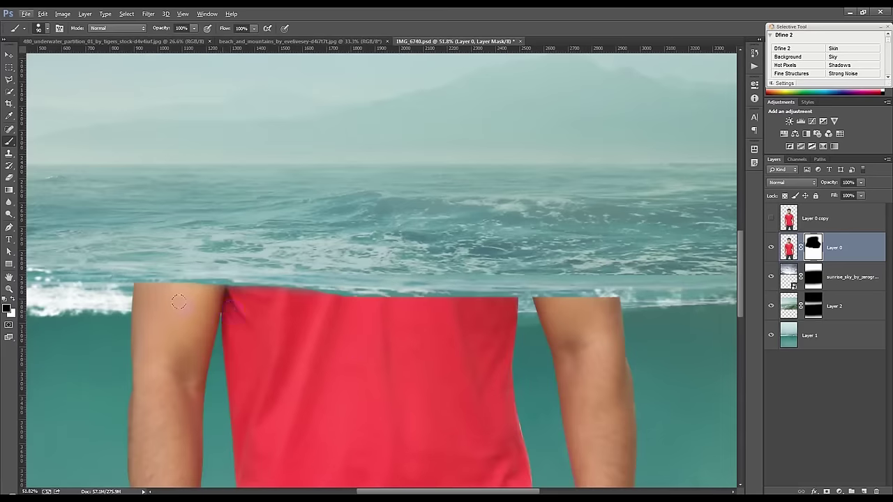
{"action": "left_click", "coordinate": [12, 300]}
{"action": "left_click_drag", "start_coordinate": [200, 292], "coordinate": [364, 305]}
{"action": "right_click", "coordinate": [394, 305]}
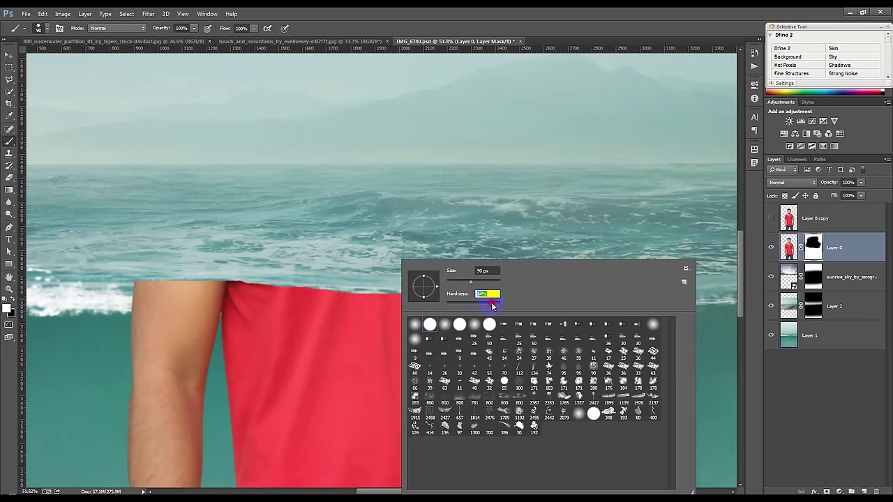
Lower the brush hardness to about 63%.
{"action": "left_click", "coordinate": [147, 287]}
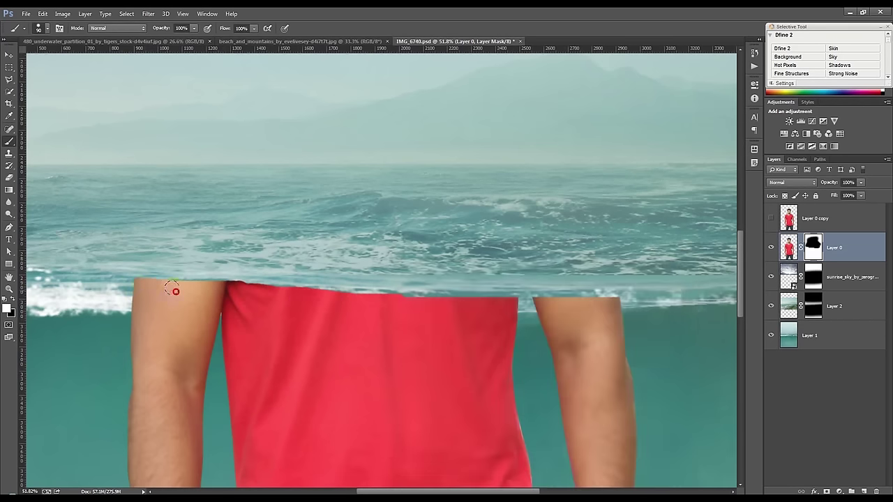
{"action": "right_click", "coordinate": [225, 295]}
{"action": "left_click_drag", "start_coordinate": [319, 304], "coordinate": [303, 304]}
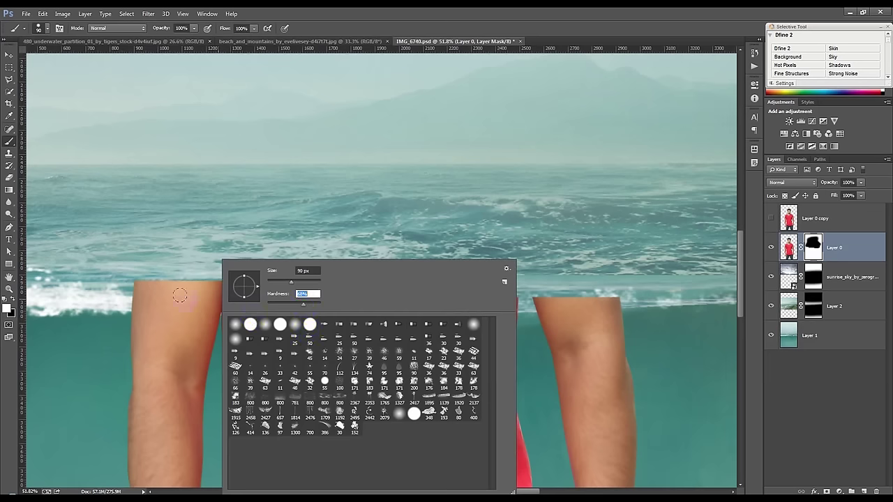
{"action": "left_click", "coordinate": [155, 290]}
Smooth the mask edges along the left shoulder, shirt top and right arm, then load Layer 0's mask as a selection.
{"action": "left_click_drag", "start_coordinate": [148, 292], "coordinate": [130, 288]}
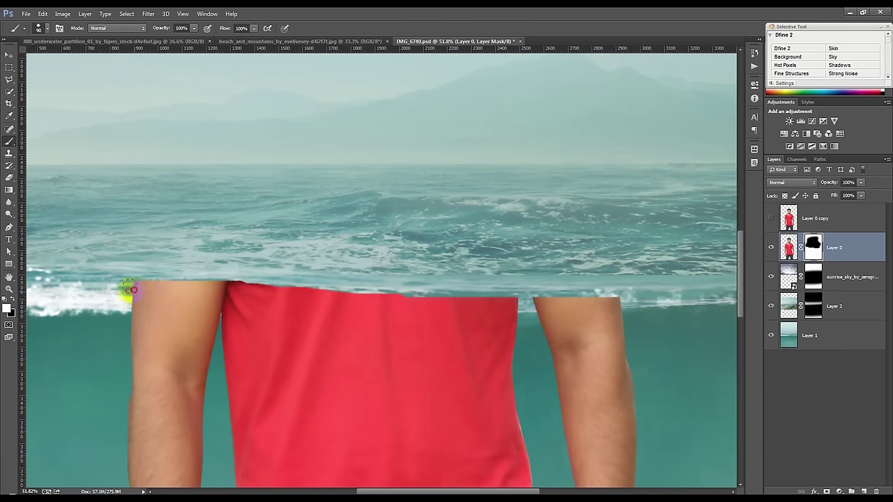
{"action": "left_click_drag", "start_coordinate": [194, 288], "coordinate": [546, 307]}
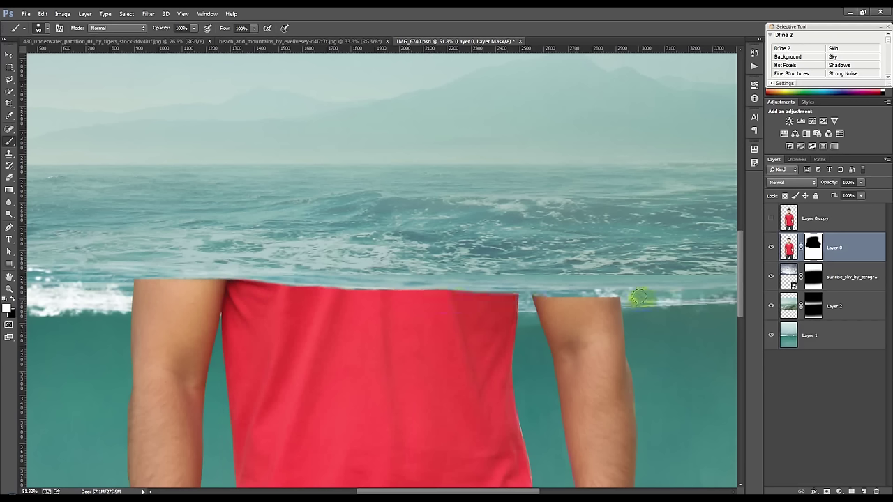
{"action": "left_click_drag", "start_coordinate": [621, 300], "coordinate": [591, 303]}
{"action": "left_click_drag", "start_coordinate": [535, 300], "coordinate": [498, 299]}
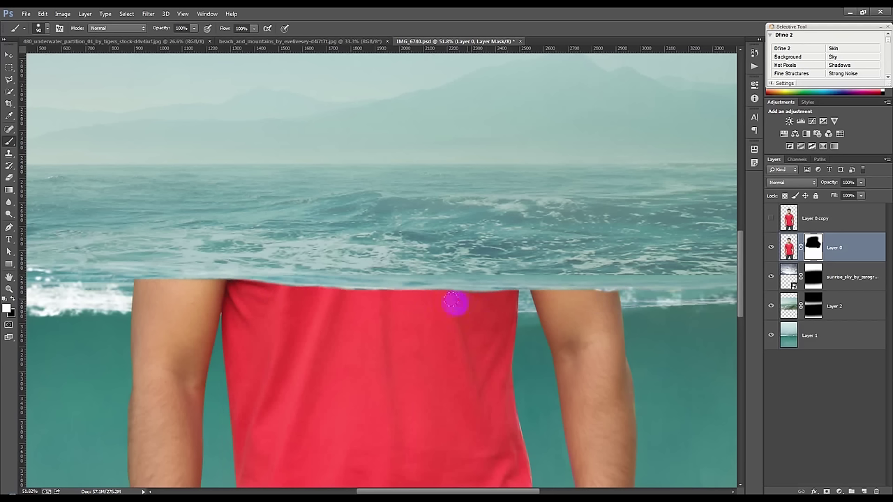
{"action": "left_click", "coordinate": [809, 248]}
{"action": "left_click", "coordinate": [813, 246], "text": "ctrl"}
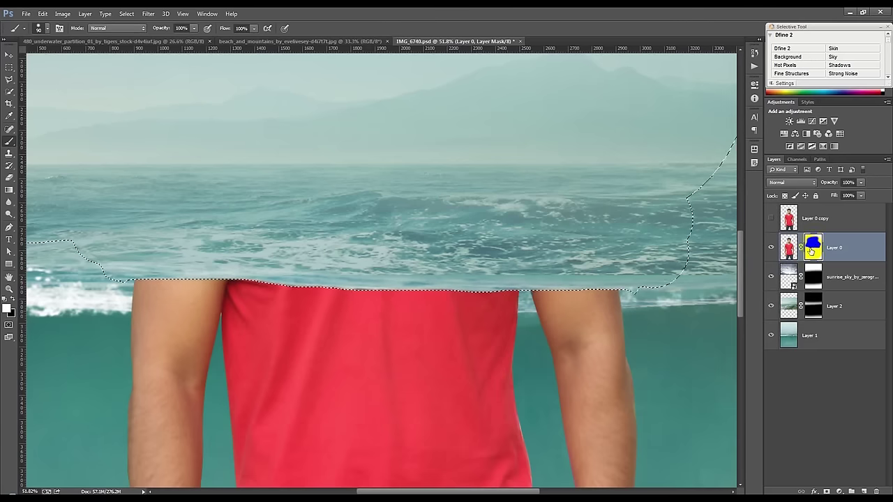
Invert the Layer 0 mask selection, use it as a mask on Layer 0 copy, then show Layer 0 again.
{"action": "left_click", "coordinate": [788, 218]}
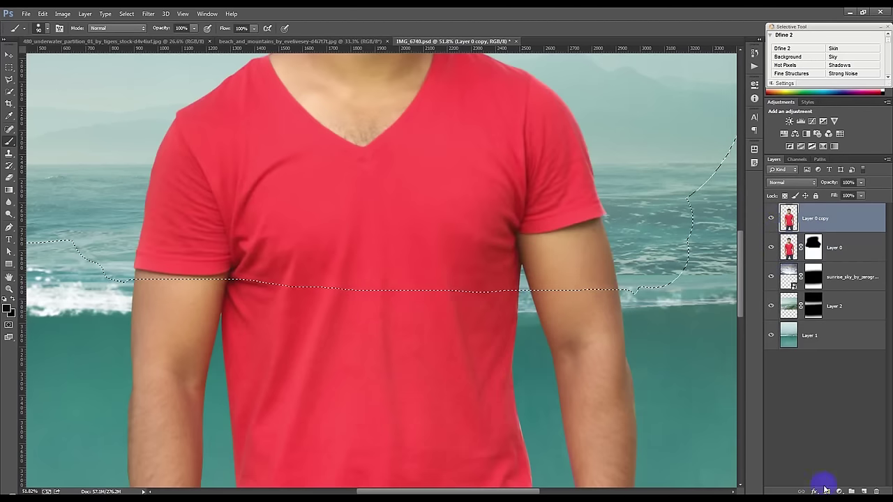
{"action": "left_click", "coordinate": [771, 248]}
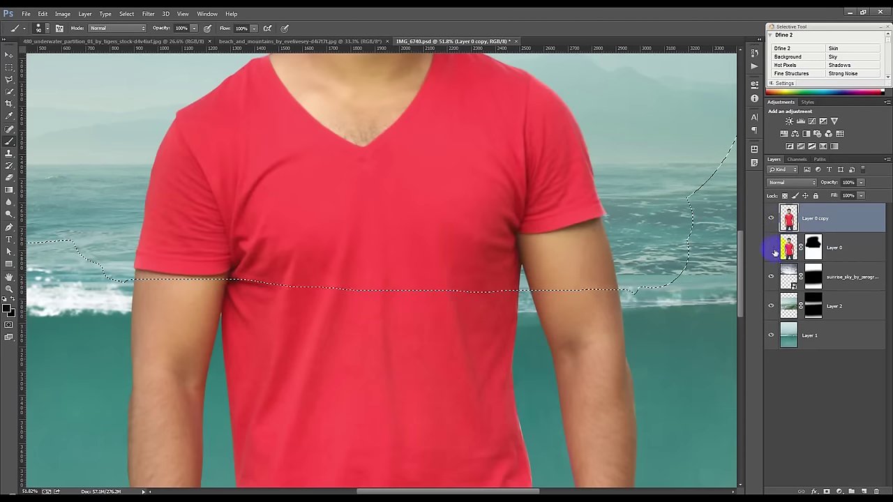
{"action": "left_click", "coordinate": [826, 491]}
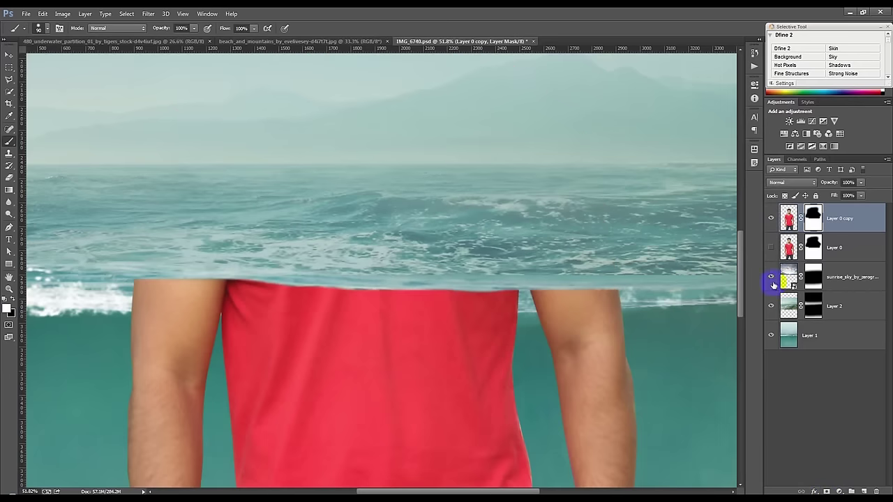
{"action": "key", "text": "ctrl+z"}
{"action": "left_click", "coordinate": [118, 14]}
{"action": "left_click", "coordinate": [124, 49]}
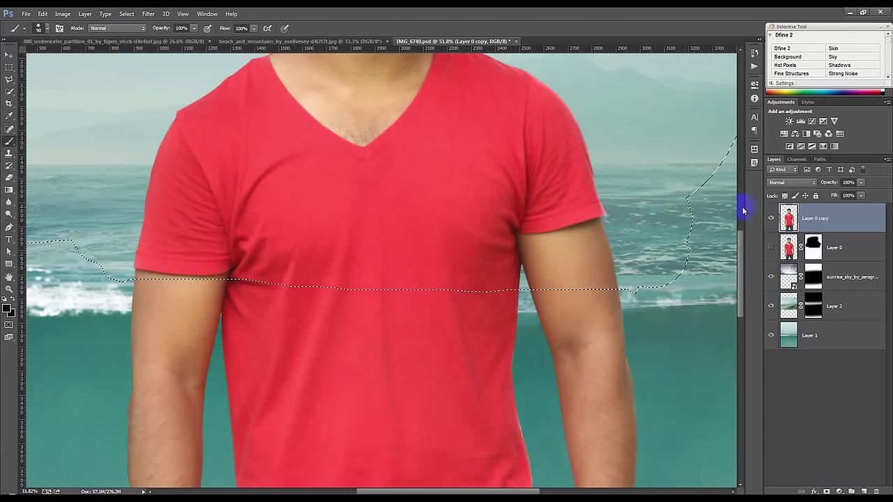
{"action": "left_click", "coordinate": [826, 491]}
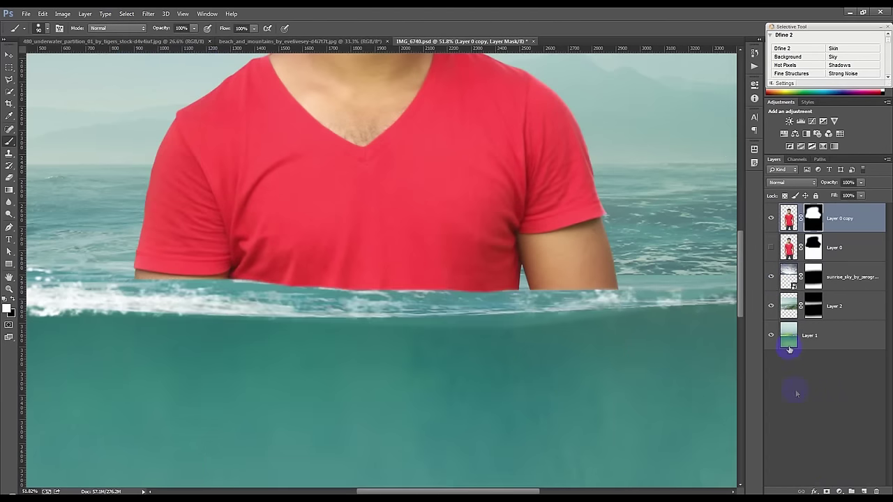
{"action": "scroll", "coordinate": [566, 335], "scroll_direction": "down", "scroll_amount": 10}
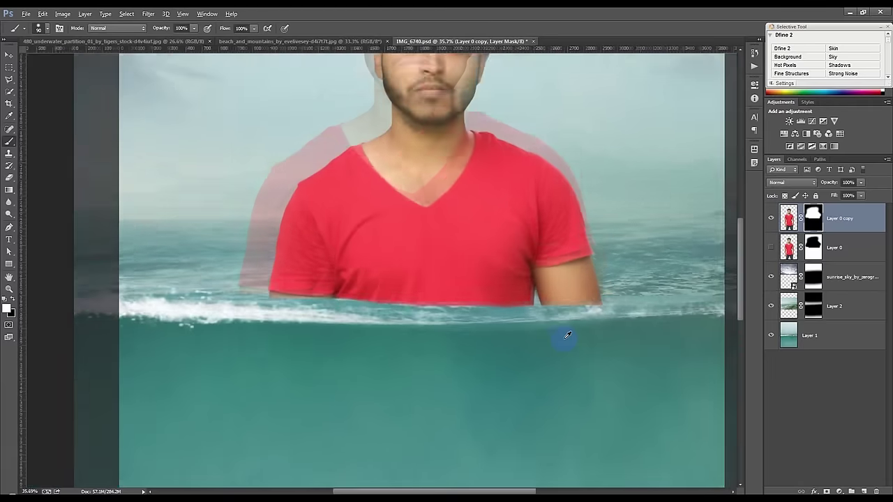
{"action": "scroll", "coordinate": [286, 239], "scroll_direction": "up", "scroll_amount": 5}
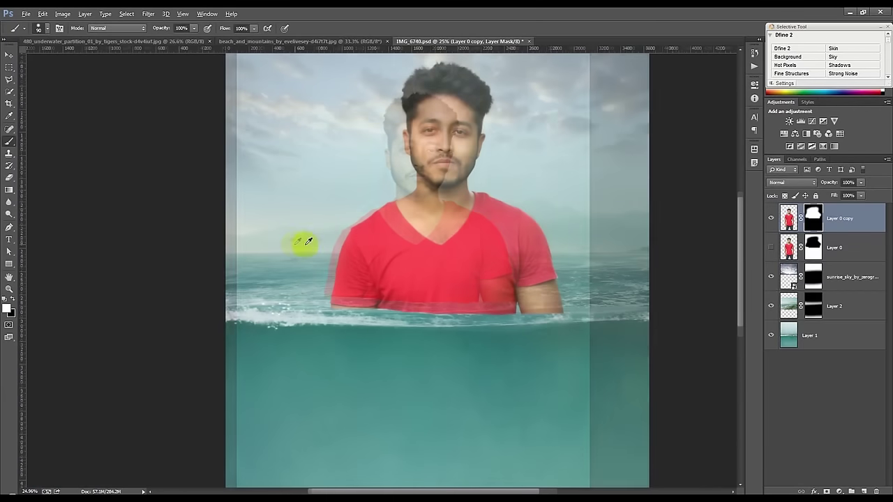
{"action": "left_click", "coordinate": [770, 246]}
{"action": "left_click", "coordinate": [813, 245]}
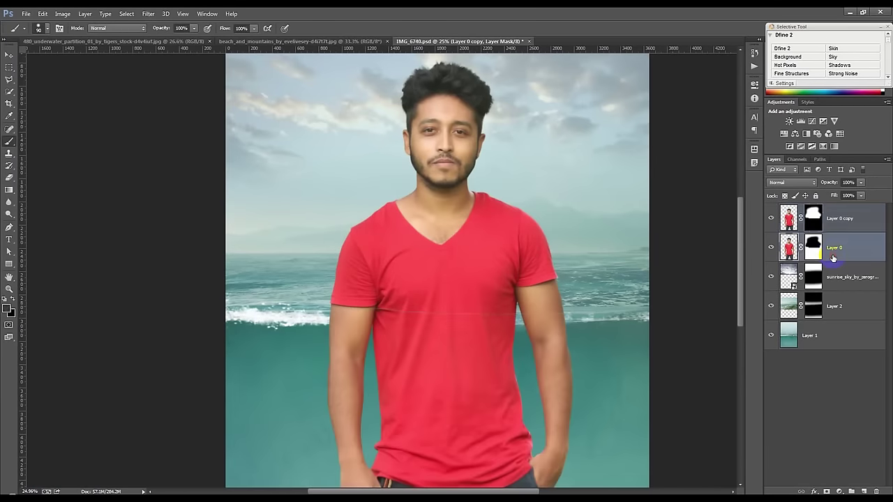
Shrink the brush and paint black on Layer 0's mask to reveal the wave over the right arm.
{"action": "scroll", "coordinate": [515, 308], "scroll_direction": "up", "scroll_amount": 2}
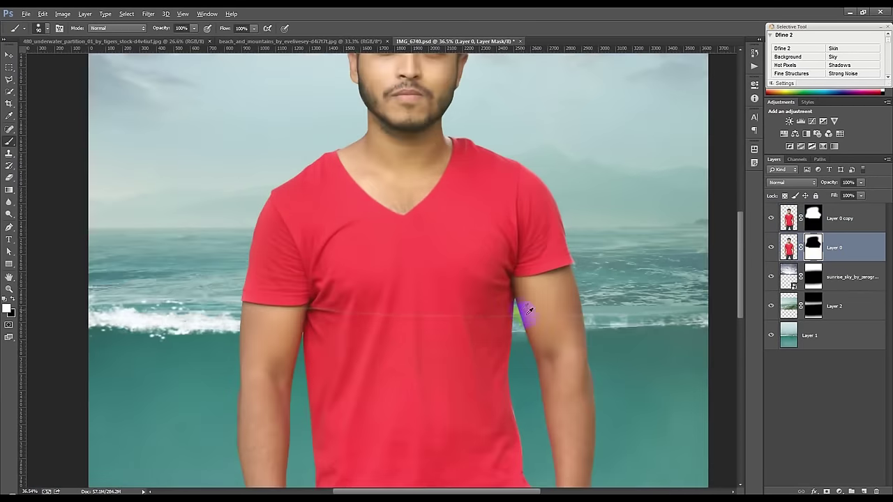
{"action": "scroll", "coordinate": [516, 306], "scroll_direction": "up", "scroll_amount": 2}
{"action": "left_click_drag", "start_coordinate": [516, 304], "coordinate": [167, 267]}
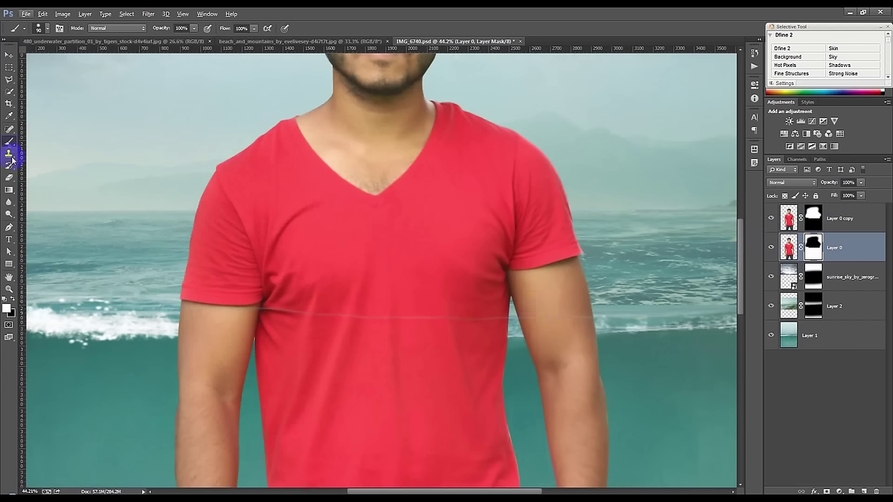
{"action": "left_click_drag", "start_coordinate": [286, 288], "coordinate": [550, 292]}
{"action": "key", "text": "bracketleft"}
{"action": "left_click", "coordinate": [13, 297]}
{"action": "mouse_move", "coordinate": [163, 294]}
{"action": "left_mouse_down"}
{"action": "mouse_move", "coordinate": [572, 298]}
{"action": "mouse_move", "coordinate": [368, 321]}
{"action": "mouse_move", "coordinate": [475, 302]}
{"action": "left_mouse_up"}
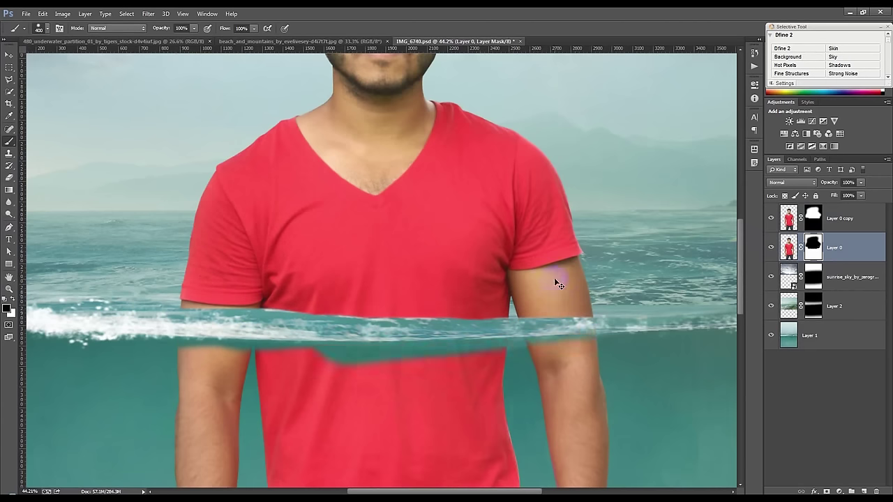
Extend the revealed sea band below the wave across the shirt and right arm.
{"action": "scroll", "coordinate": [556, 304], "scroll_direction": "up", "scroll_amount": 1}
{"action": "scroll", "coordinate": [568, 342], "scroll_direction": "down", "scroll_amount": 1}
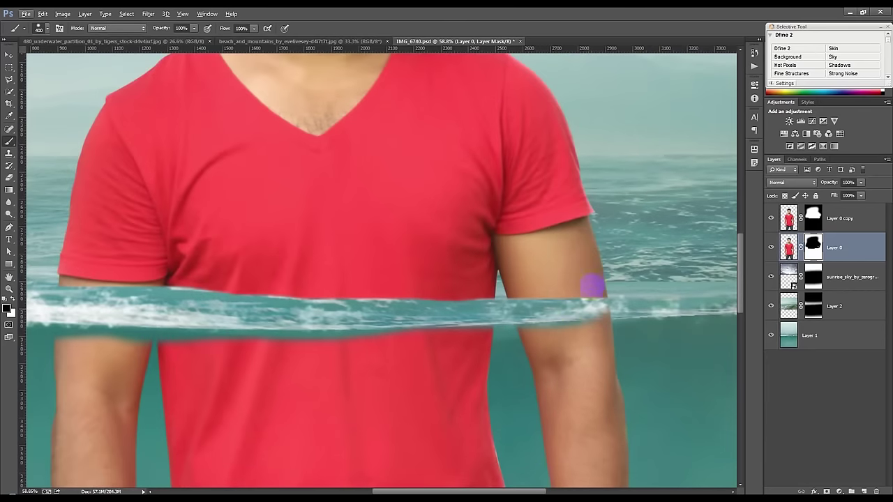
{"action": "left_click_drag", "start_coordinate": [643, 266], "coordinate": [334, 294]}
{"action": "left_click_drag", "start_coordinate": [253, 287], "coordinate": [60, 289]}
{"action": "scroll", "coordinate": [358, 319], "scroll_direction": "down", "scroll_amount": 2}
{"action": "scroll", "coordinate": [368, 330], "scroll_direction": "down", "scroll_amount": 2}
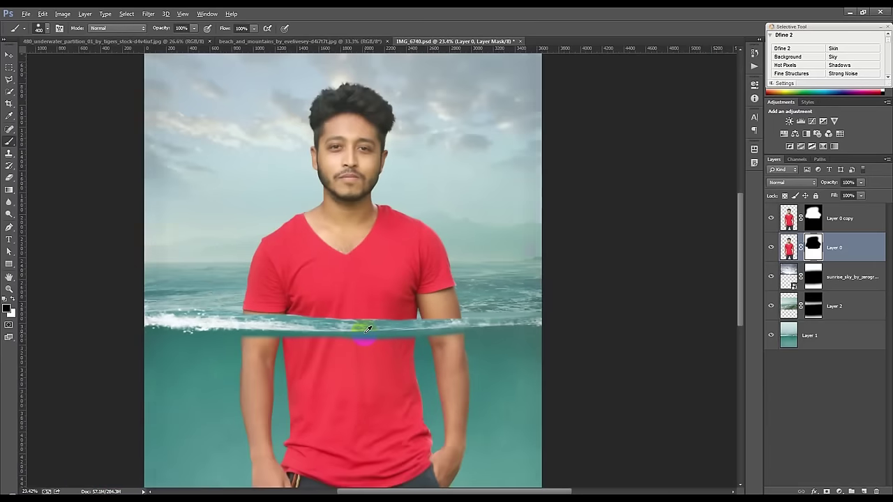
{"action": "scroll", "coordinate": [368, 330], "scroll_direction": "down", "scroll_amount": 2}
{"action": "scroll", "coordinate": [370, 310], "scroll_direction": "up", "scroll_amount": 2}
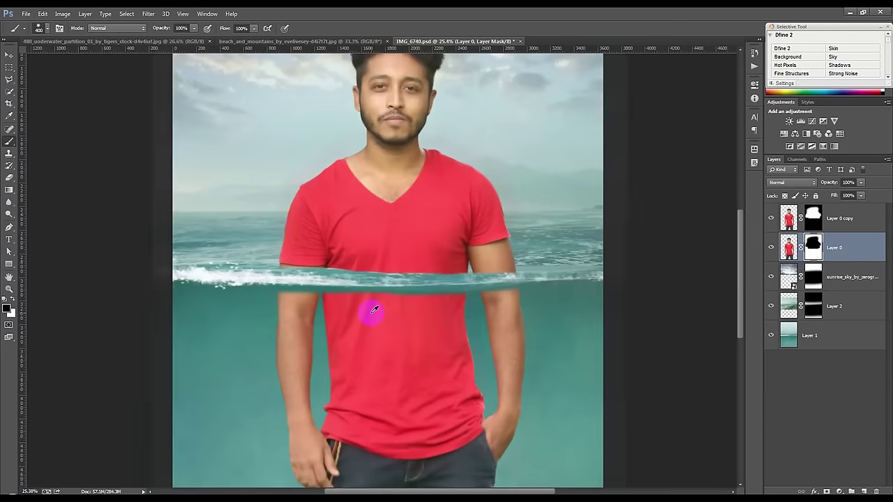
{"action": "scroll", "coordinate": [374, 310], "scroll_direction": "up", "scroll_amount": 2}
{"action": "scroll", "coordinate": [373, 309], "scroll_direction": "up", "scroll_amount": 1}
{"action": "left_click_drag", "start_coordinate": [572, 286], "coordinate": [229, 251]}
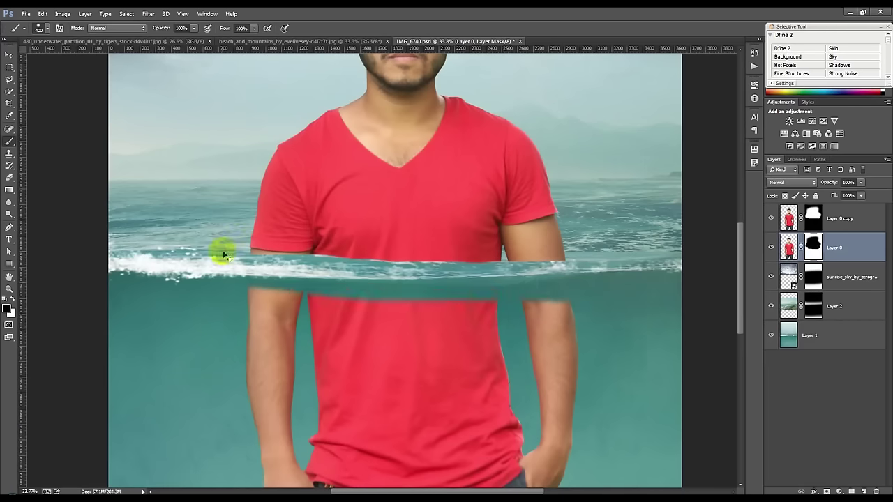
{"action": "left_click", "coordinate": [253, 269]}
{"action": "scroll", "coordinate": [451, 354], "scroll_direction": "up", "scroll_amount": 2}
{"action": "scroll", "coordinate": [450, 353], "scroll_direction": "up", "scroll_amount": 2}
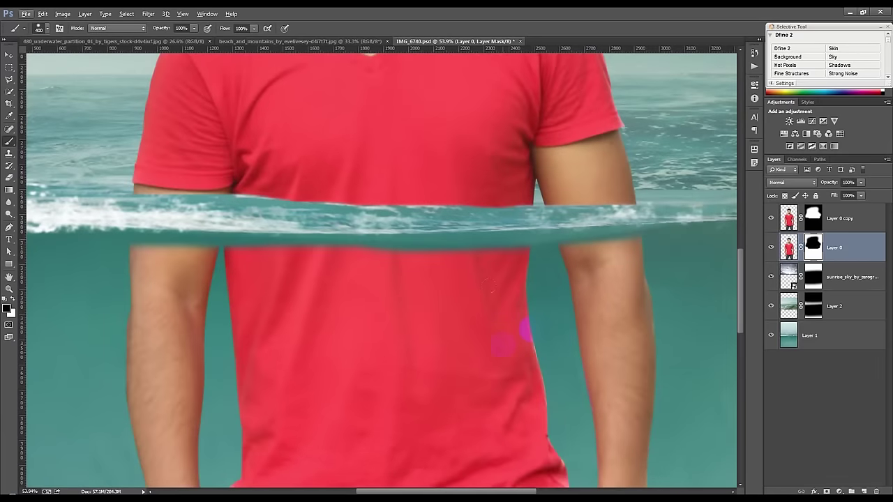
Enlarge the brush, fade both arms just below the wave band, and lower Layer 0's opacity.
{"action": "right_click", "coordinate": [558, 342]}
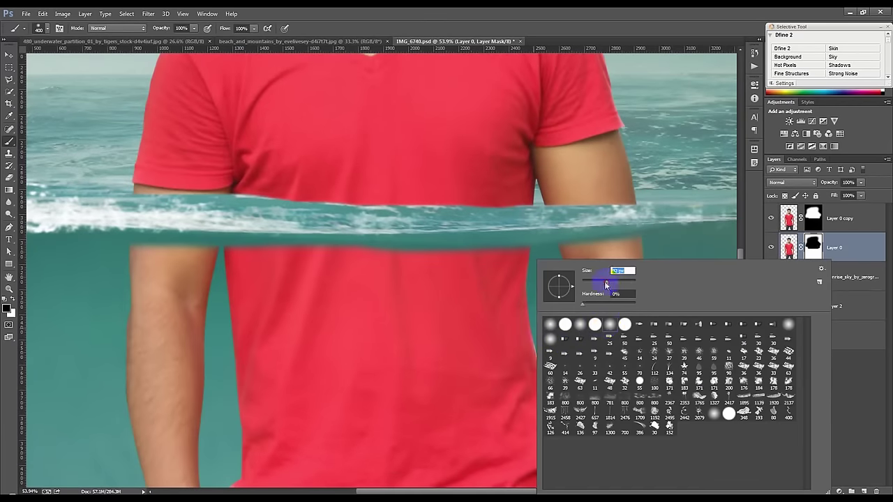
{"action": "left_click", "coordinate": [131, 250]}
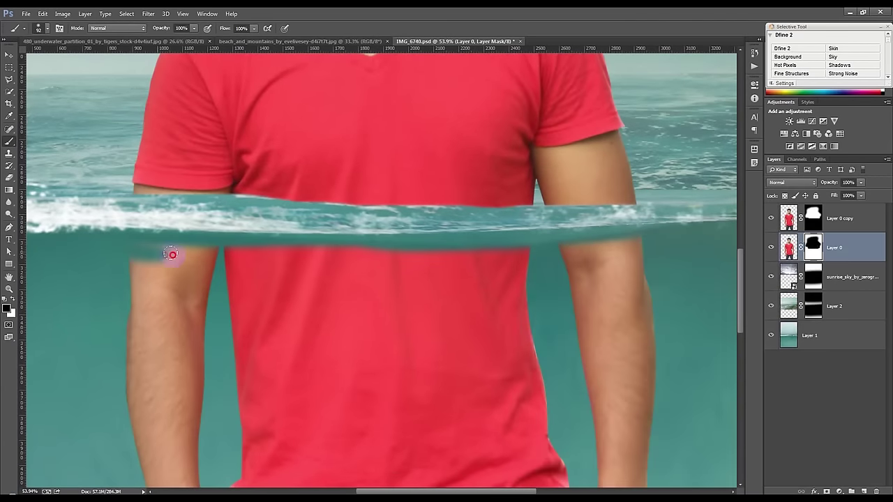
{"action": "key", "text": "bracketright"}
{"action": "key", "text": "bracketright"}
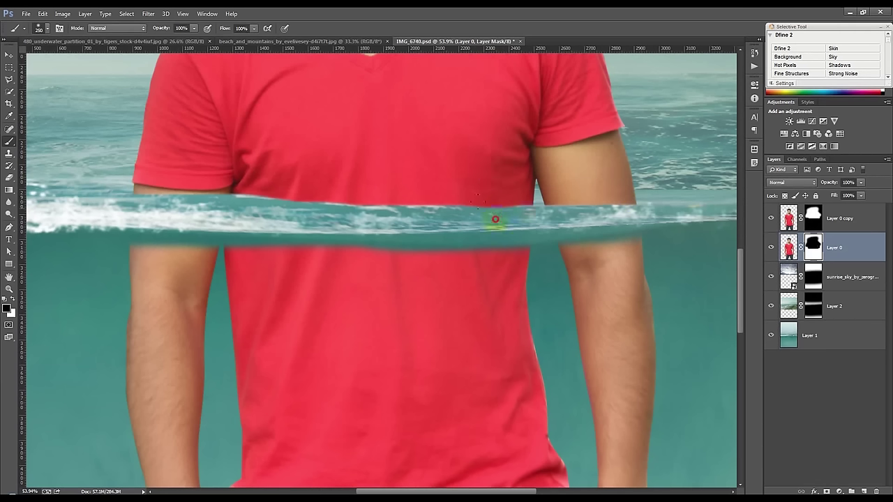
{"action": "left_click_drag", "start_coordinate": [223, 224], "coordinate": [124, 219]}
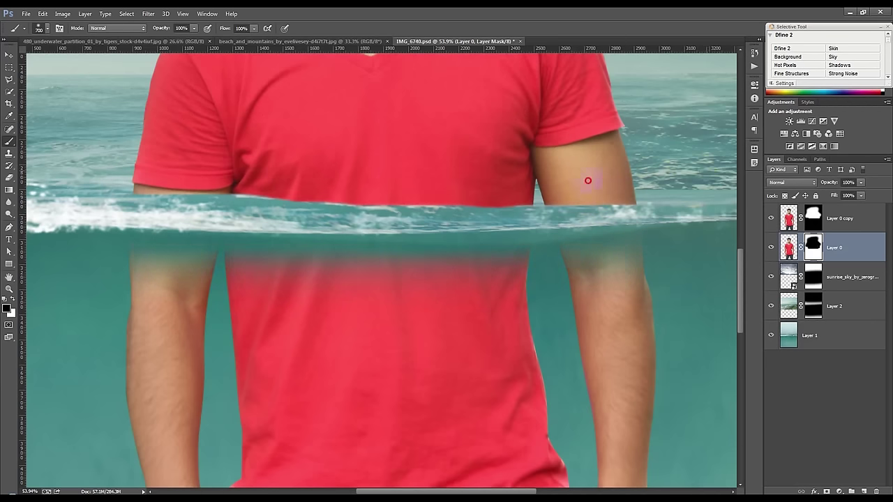
{"action": "left_click_drag", "start_coordinate": [588, 180], "coordinate": [200, 181]}
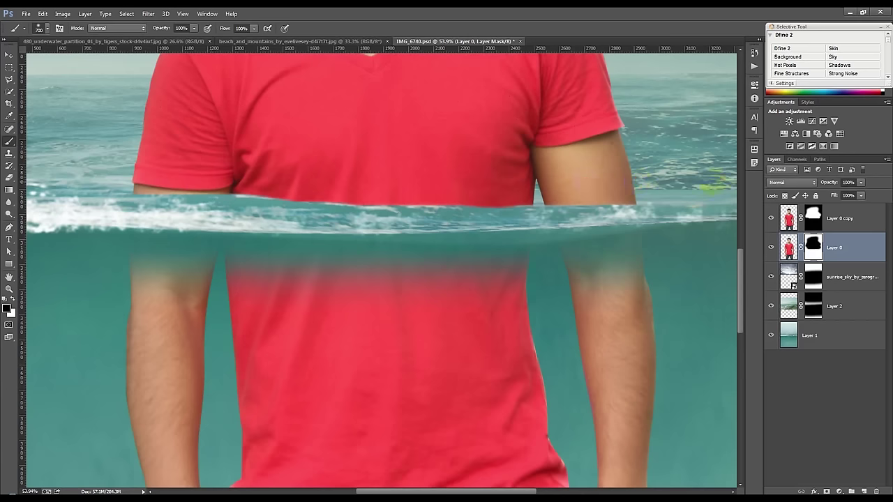
{"action": "left_click_drag", "start_coordinate": [830, 186], "coordinate": [816, 185]}
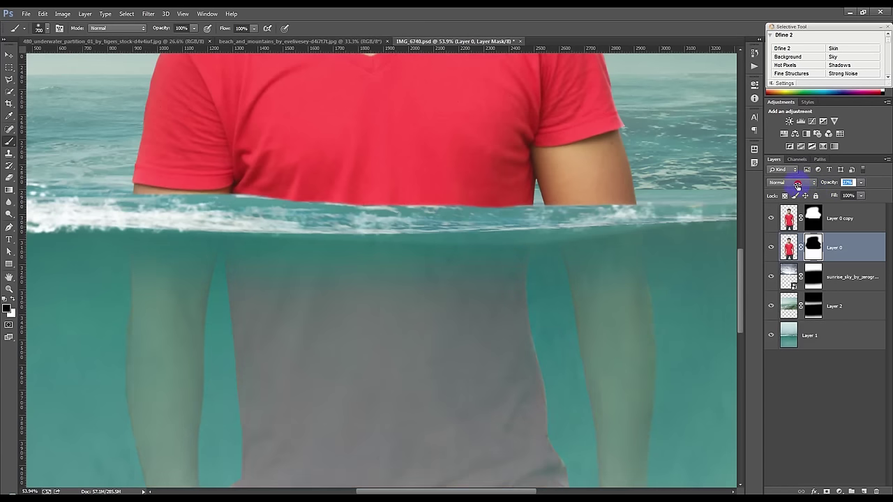
Set Layer 0 to 39% opacity, inspect the shirt up close, then lower its opacity further.
{"action": "left_click", "coordinate": [423, 45]}
{"action": "key", "text": "ctrl+0"}
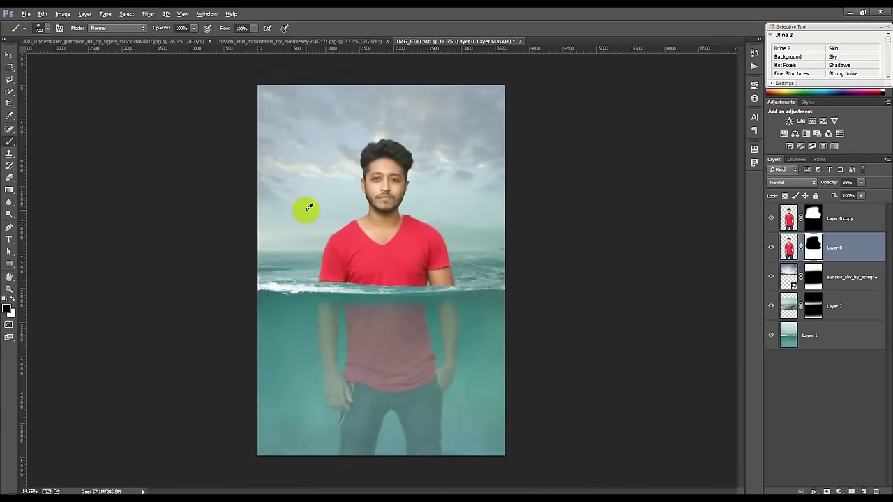
{"action": "left_click_drag", "start_coordinate": [309, 207], "coordinate": [493, 298]}
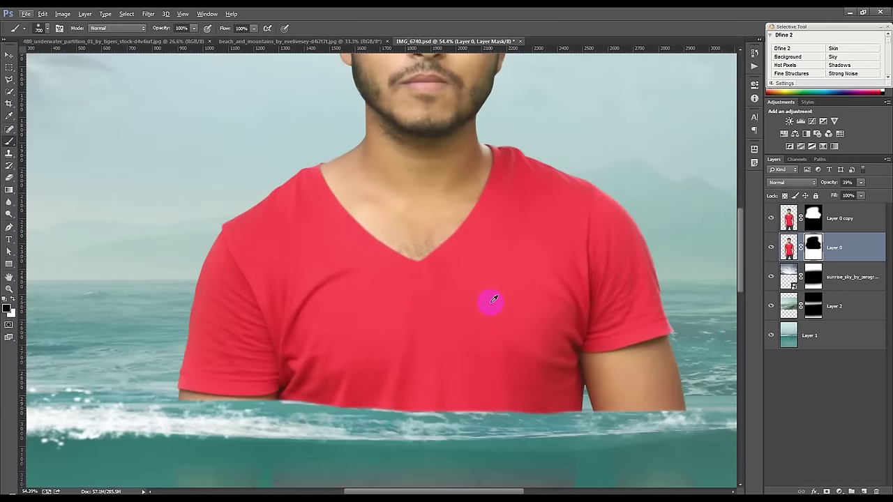
{"action": "left_click", "coordinate": [309, 347]}
{"action": "left_click_drag", "start_coordinate": [309, 347], "coordinate": [357, 340]}
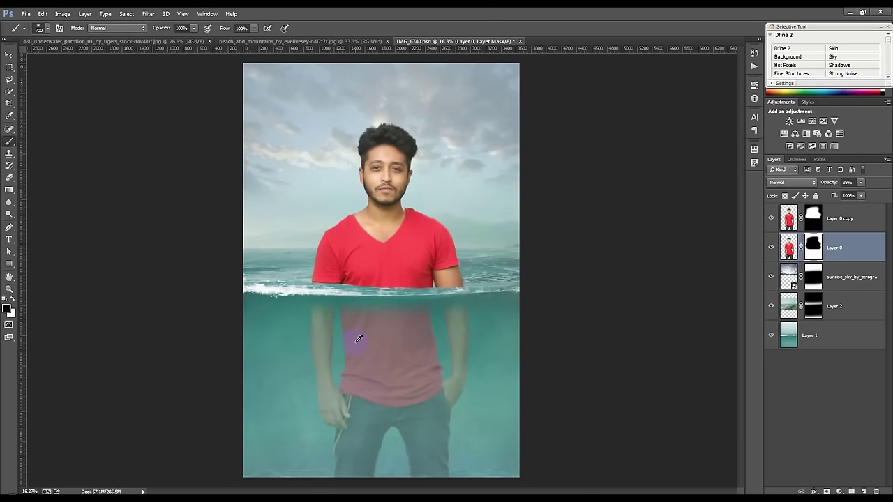
{"action": "left_click_drag", "start_coordinate": [828, 183], "coordinate": [827, 184]}
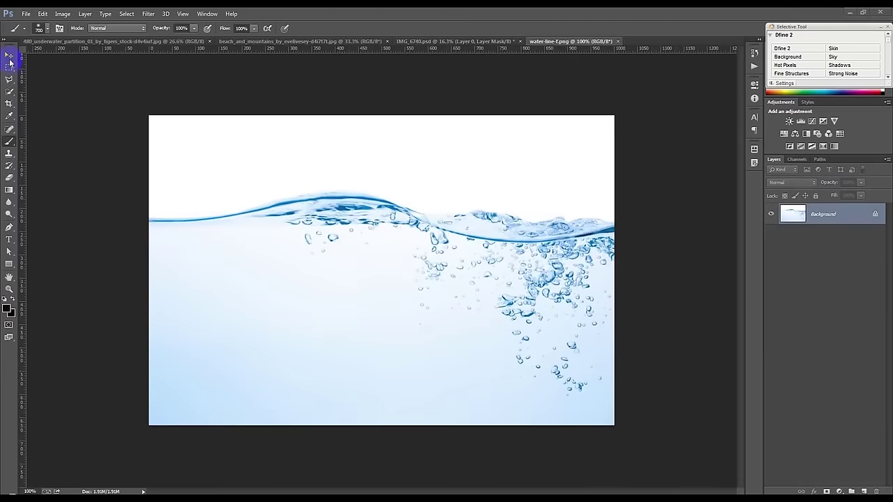
Move the water-splash photo into the IMG_6740 composite and place it over the man's body.
{"action": "left_click", "coordinate": [9, 55]}
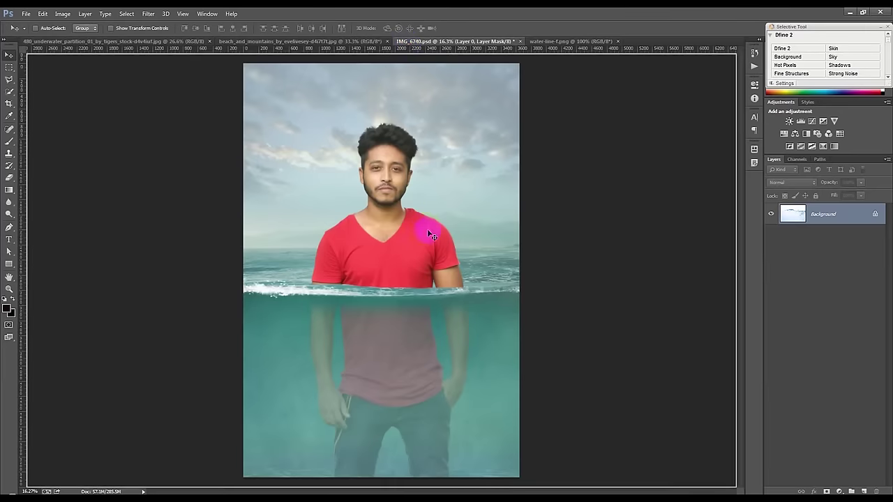
{"action": "left_click_drag", "start_coordinate": [404, 44], "coordinate": [439, 224]}
{"action": "left_click_drag", "start_coordinate": [827, 206], "coordinate": [826, 209]}
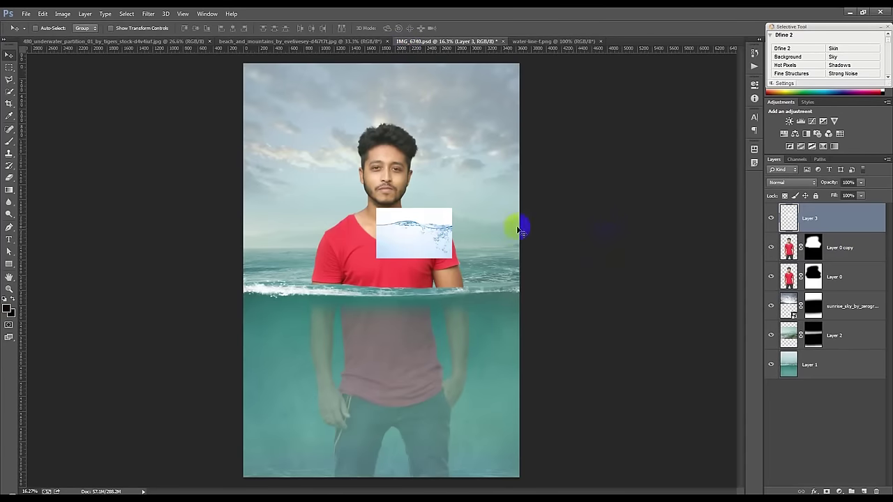
{"action": "left_click_drag", "start_coordinate": [607, 225], "coordinate": [522, 298]}
{"action": "left_click_drag", "start_coordinate": [402, 304], "coordinate": [481, 301]}
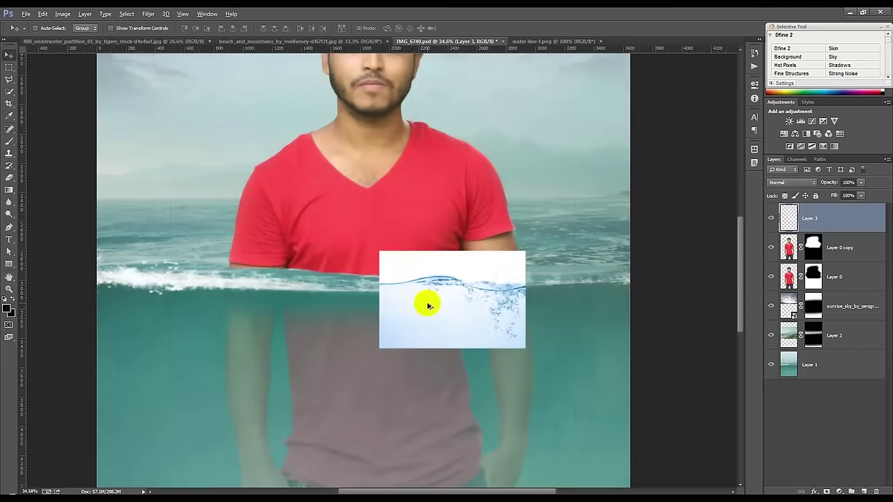
{"action": "scroll", "coordinate": [502, 313], "scroll_direction": "down", "scroll_amount": 3}
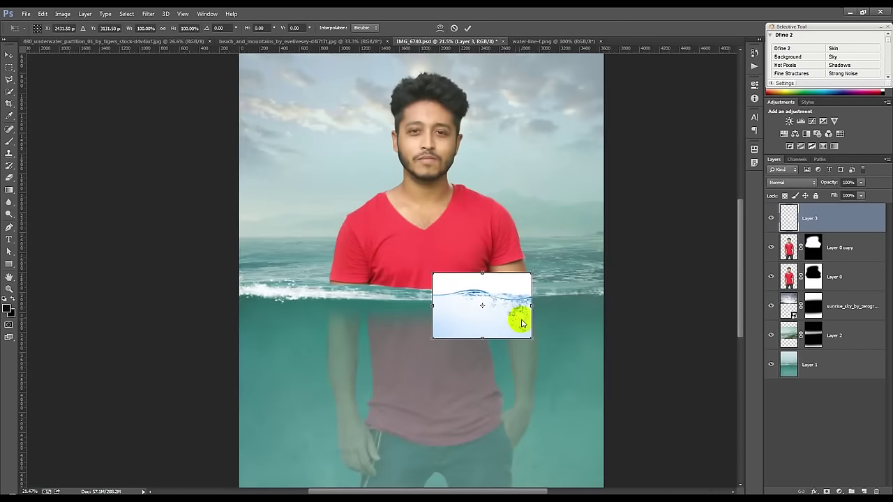
Scale up, slightly tilt and reposition the water image to cover the lower scene.
{"action": "key", "text": "ctrl+t"}
{"action": "mouse_move", "coordinate": [548, 348]}
{"action": "left_mouse_down"}
{"action": "mouse_move", "coordinate": [613, 360]}
{"action": "mouse_move", "coordinate": [610, 376]}
{"action": "left_mouse_up"}
{"action": "left_click_drag", "start_coordinate": [576, 348], "coordinate": [528, 360]}
{"action": "mouse_move", "coordinate": [631, 357]}
{"action": "left_mouse_down"}
{"action": "mouse_move", "coordinate": [641, 354]}
{"action": "mouse_move", "coordinate": [619, 369]}
{"action": "left_mouse_up"}
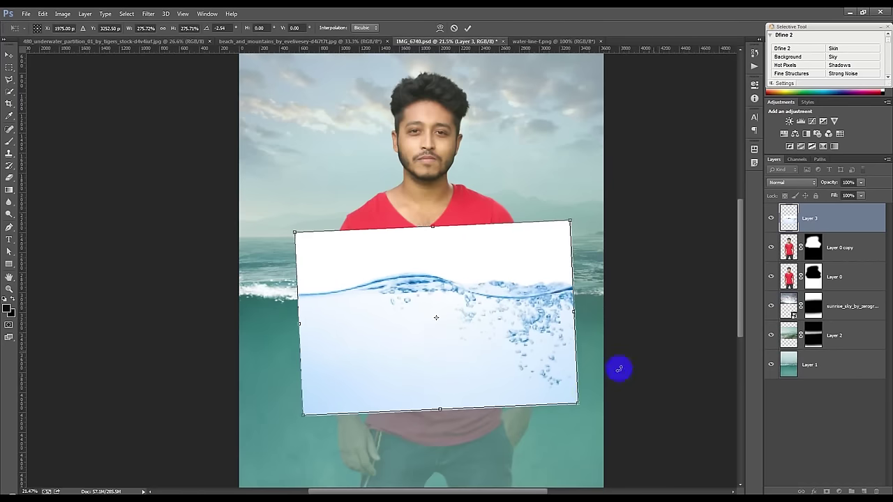
{"action": "left_click_drag", "start_coordinate": [573, 400], "coordinate": [639, 409]}
{"action": "left_click_drag", "start_coordinate": [530, 346], "coordinate": [506, 355]}
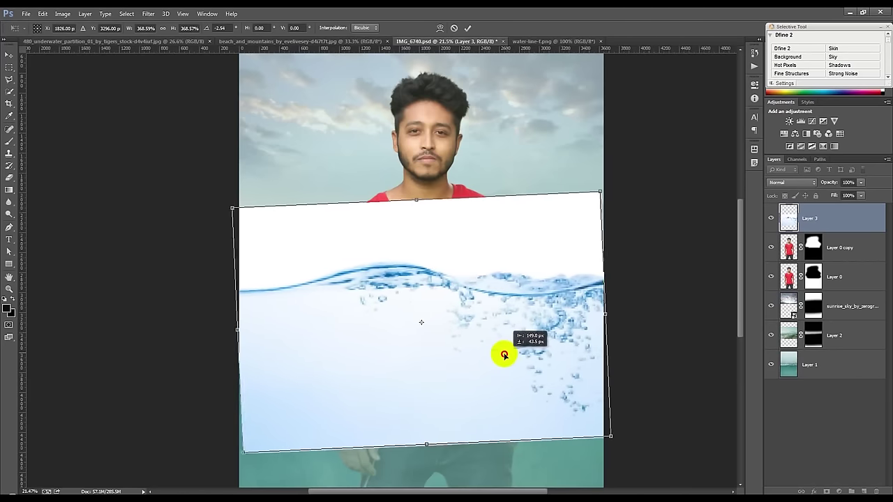
{"action": "left_click_drag", "start_coordinate": [557, 299], "coordinate": [553, 304]}
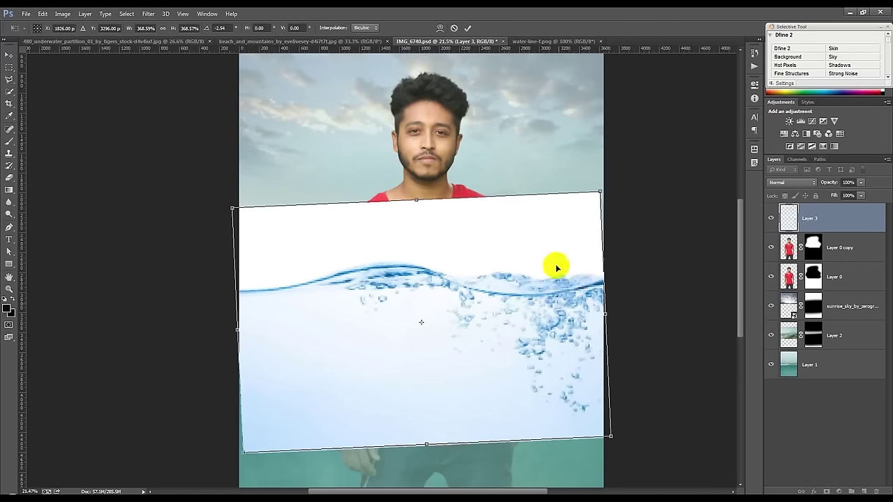
{"action": "left_click", "coordinate": [466, 28]}
Try Multiply blending on the water layer, nudge it down, then return it to Normal.
{"action": "scroll", "coordinate": [423, 235], "scroll_direction": "up", "scroll_amount": 2}
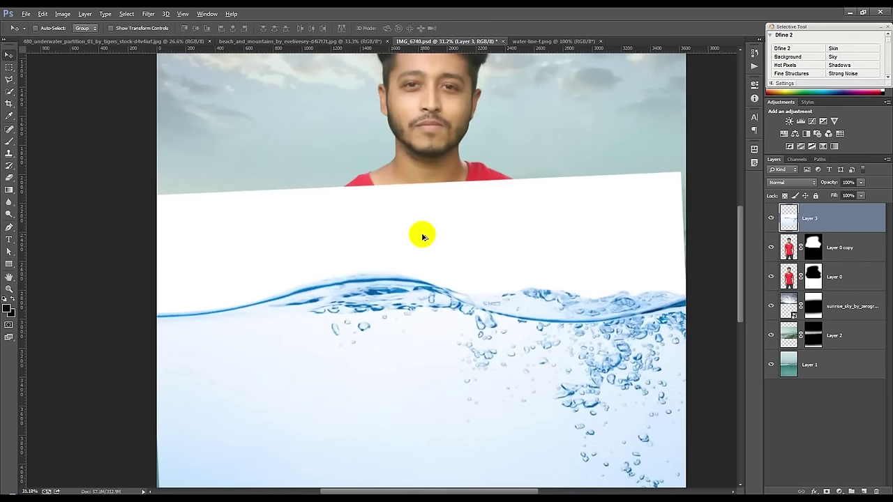
{"action": "left_click", "coordinate": [790, 182]}
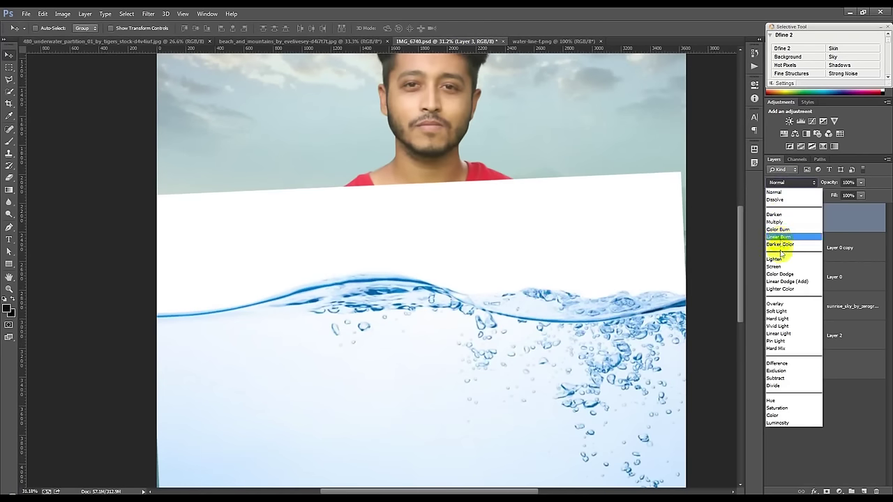
{"action": "left_click", "coordinate": [772, 224]}
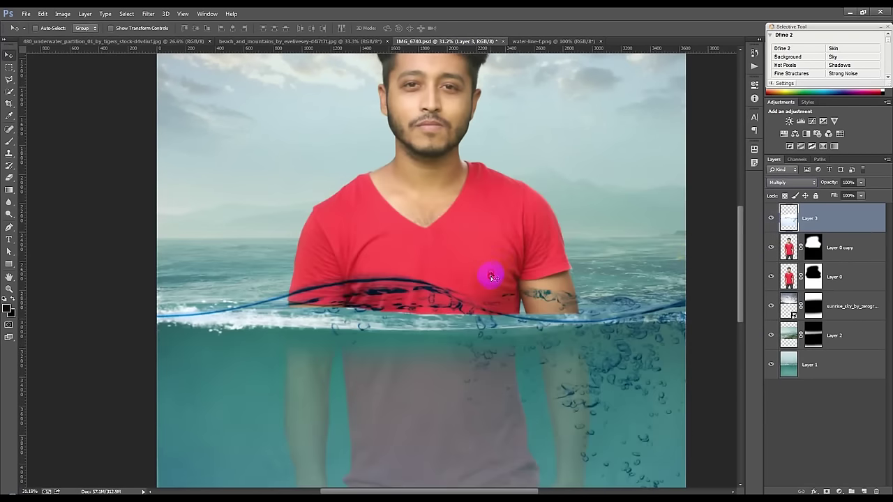
{"action": "key", "text": "shift+Down"}
{"action": "key", "text": "shift+Down"}
{"action": "key", "text": "Down"}
{"action": "key", "text": "Down"}
{"action": "key", "text": "Down"}
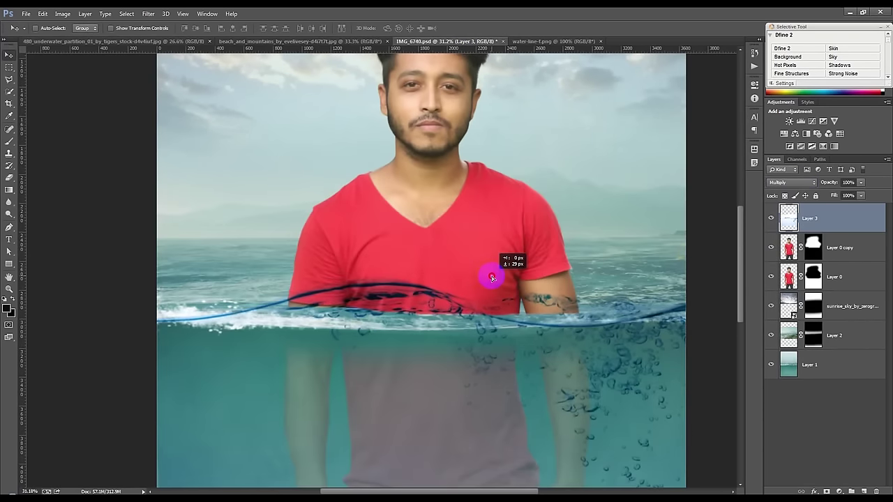
{"action": "left_click", "coordinate": [790, 182]}
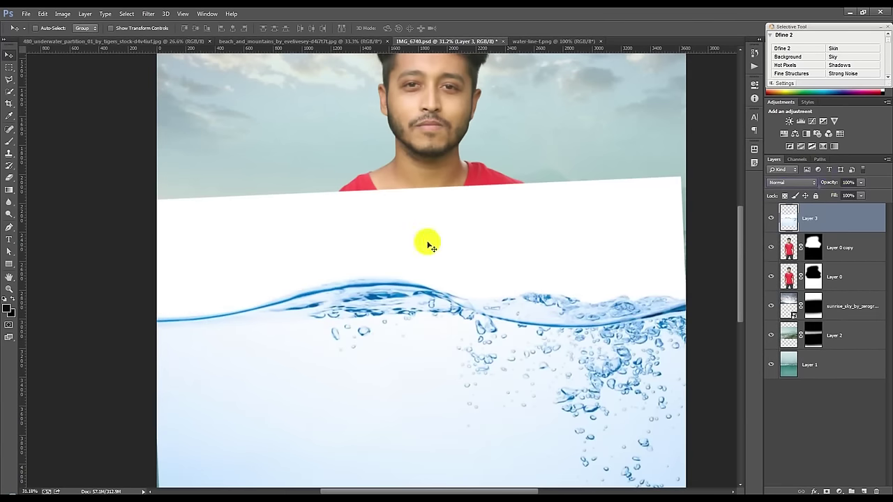
{"action": "left_click", "coordinate": [9, 177]}
Erase the white band above the wave with a soft 0% hardness brush, revealing shirt and sea.
{"action": "mouse_move", "coordinate": [214, 197]}
{"action": "left_mouse_down"}
{"action": "mouse_move", "coordinate": [463, 198]}
{"action": "mouse_move", "coordinate": [698, 185]}
{"action": "left_mouse_up"}
{"action": "right_click", "coordinate": [310, 183]}
{"action": "left_click", "coordinate": [382, 249]}
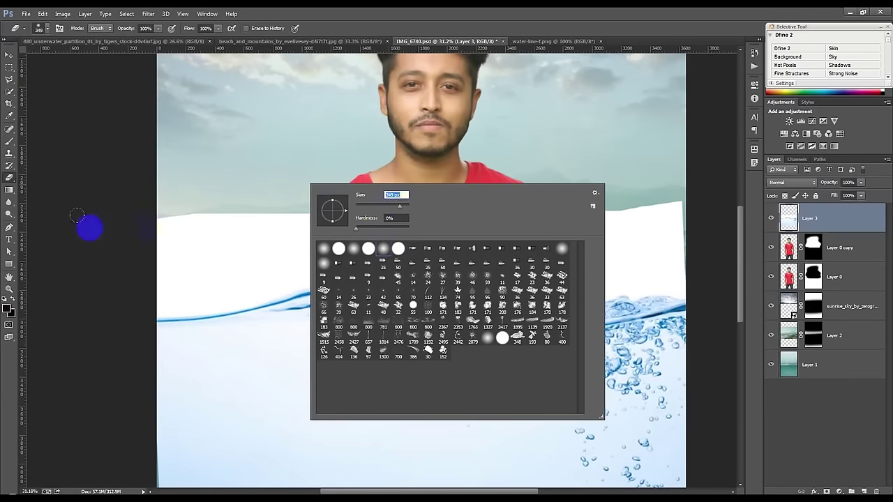
{"action": "left_click_drag", "start_coordinate": [90, 225], "coordinate": [697, 205]}
{"action": "mouse_move", "coordinate": [627, 201]}
{"action": "left_mouse_down"}
{"action": "mouse_move", "coordinate": [698, 253]}
{"action": "mouse_move", "coordinate": [40, 241]}
{"action": "mouse_move", "coordinate": [120, 259]}
{"action": "mouse_move", "coordinate": [200, 255]}
{"action": "mouse_move", "coordinate": [135, 283]}
{"action": "mouse_move", "coordinate": [653, 255]}
{"action": "mouse_move", "coordinate": [544, 261]}
{"action": "mouse_move", "coordinate": [398, 244]}
{"action": "mouse_move", "coordinate": [161, 258]}
{"action": "mouse_move", "coordinate": [314, 253]}
{"action": "mouse_move", "coordinate": [422, 234]}
{"action": "mouse_move", "coordinate": [598, 249]}
{"action": "left_mouse_up"}
{"action": "scroll", "coordinate": [153, 266], "scroll_direction": "up", "scroll_amount": 2}
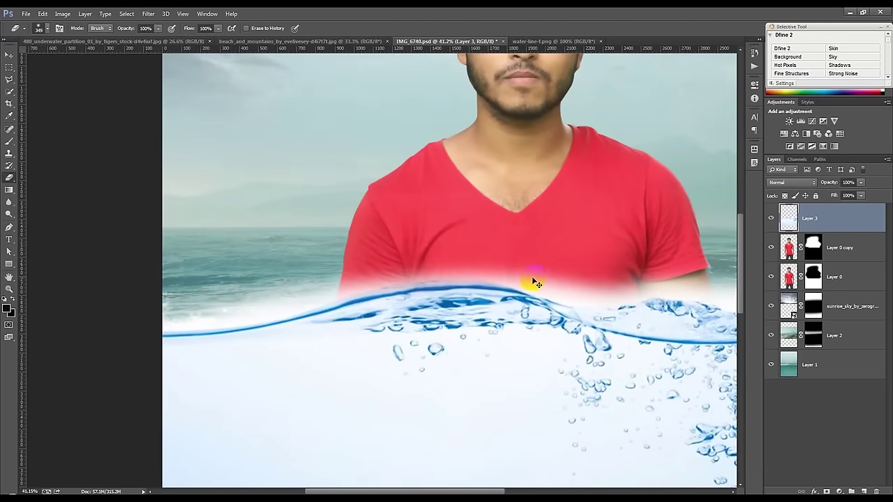
{"action": "scroll", "coordinate": [255, 351], "scroll_direction": "up", "scroll_amount": 3}
{"action": "scroll", "coordinate": [256, 351], "scroll_direction": "up", "scroll_amount": 1}
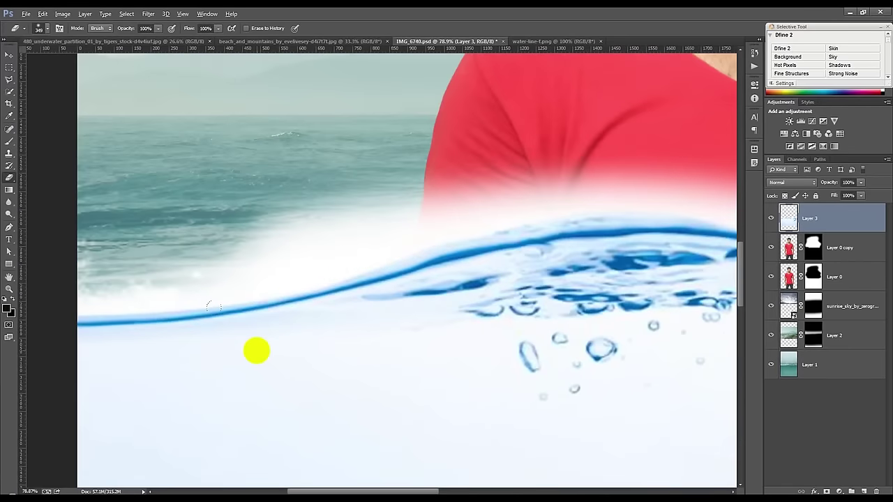
{"action": "left_click", "coordinate": [47, 318]}
Trace a curved pen path along the wave crest from its left end to the image's right edge.
{"action": "left_click", "coordinate": [10, 228]}
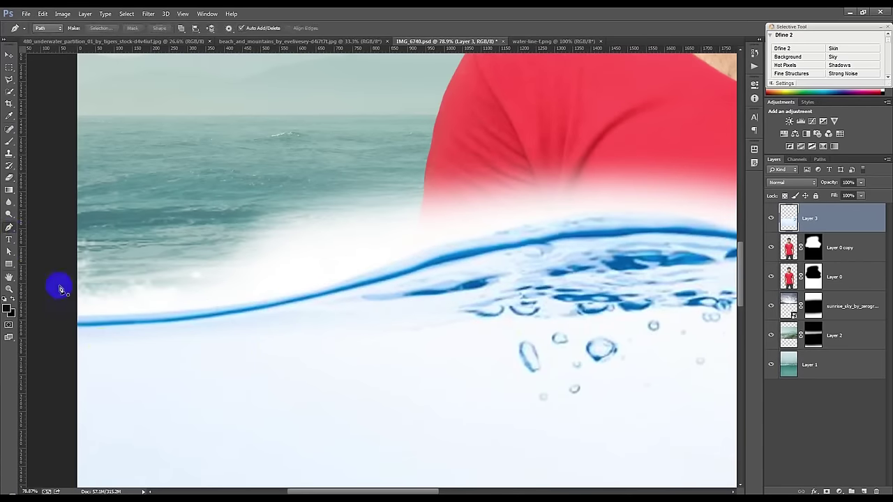
{"action": "left_click", "coordinate": [73, 317]}
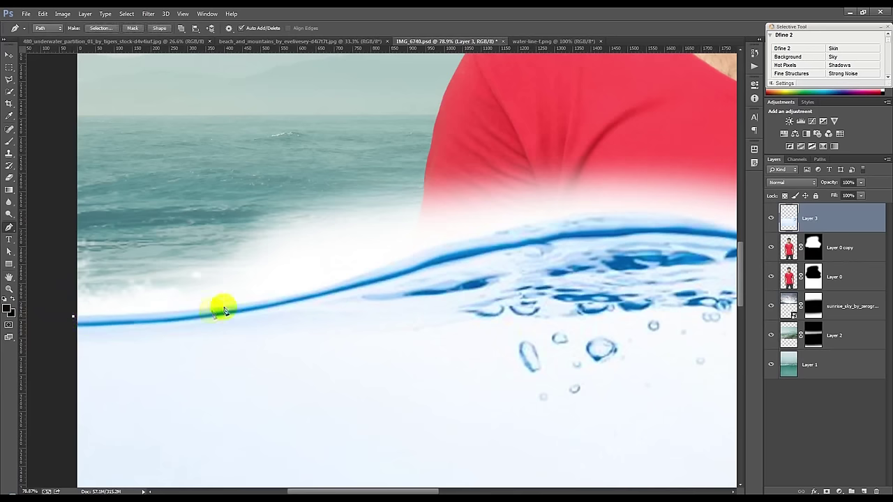
{"action": "left_click_drag", "start_coordinate": [242, 304], "coordinate": [297, 297]}
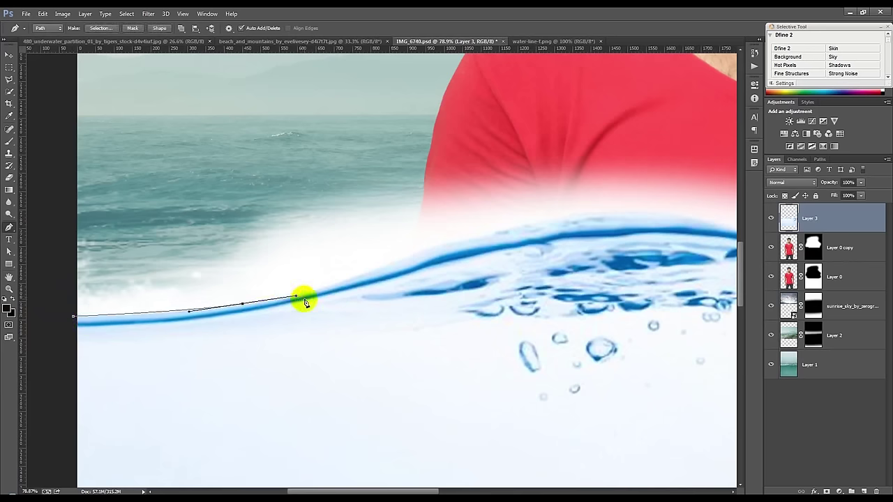
{"action": "mouse_move", "coordinate": [400, 262]}
{"action": "left_mouse_down"}
{"action": "mouse_move", "coordinate": [480, 230]}
{"action": "mouse_move", "coordinate": [338, 247]}
{"action": "left_mouse_up"}
{"action": "mouse_move", "coordinate": [521, 218]}
{"action": "left_mouse_down"}
{"action": "mouse_move", "coordinate": [572, 214]}
{"action": "mouse_move", "coordinate": [422, 235]}
{"action": "left_mouse_up"}
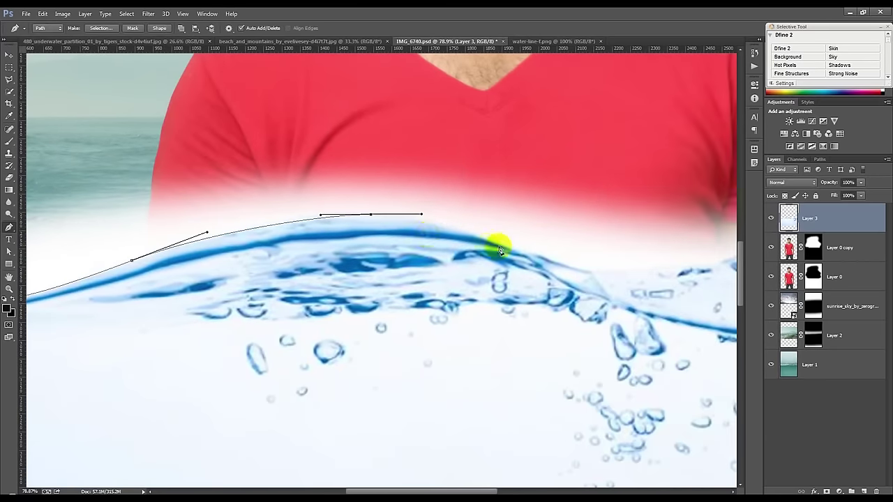
{"action": "mouse_move", "coordinate": [515, 247]}
{"action": "left_mouse_down"}
{"action": "mouse_move", "coordinate": [554, 258]}
{"action": "mouse_move", "coordinate": [424, 251]}
{"action": "mouse_move", "coordinate": [376, 234]}
{"action": "left_mouse_up"}
{"action": "left_click_drag", "start_coordinate": [472, 255], "coordinate": [499, 256]}
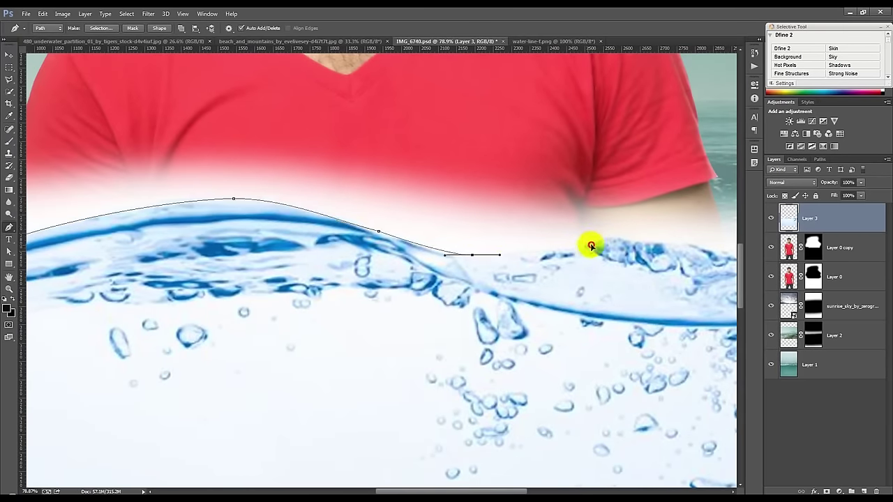
{"action": "mouse_move", "coordinate": [621, 238]}
{"action": "left_mouse_down"}
{"action": "mouse_move", "coordinate": [655, 246]}
{"action": "mouse_move", "coordinate": [485, 249]}
{"action": "mouse_move", "coordinate": [551, 253]}
{"action": "left_mouse_up"}
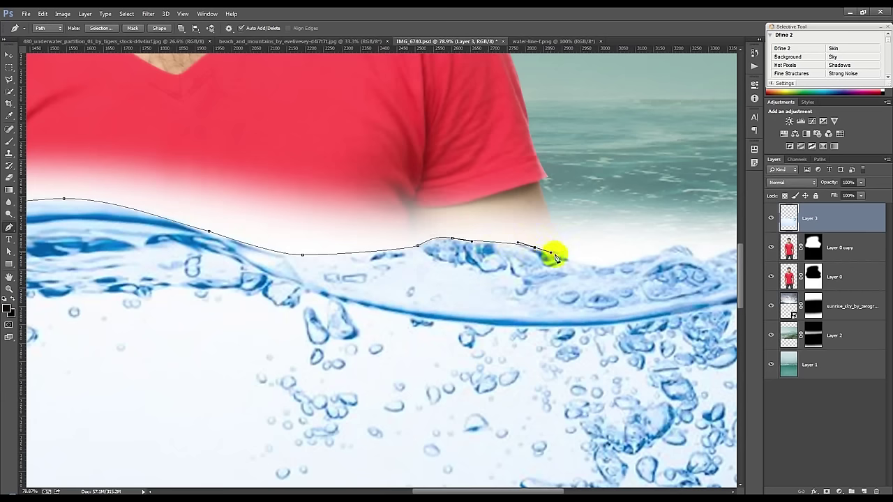
{"action": "left_click_drag", "start_coordinate": [600, 265], "coordinate": [619, 267]}
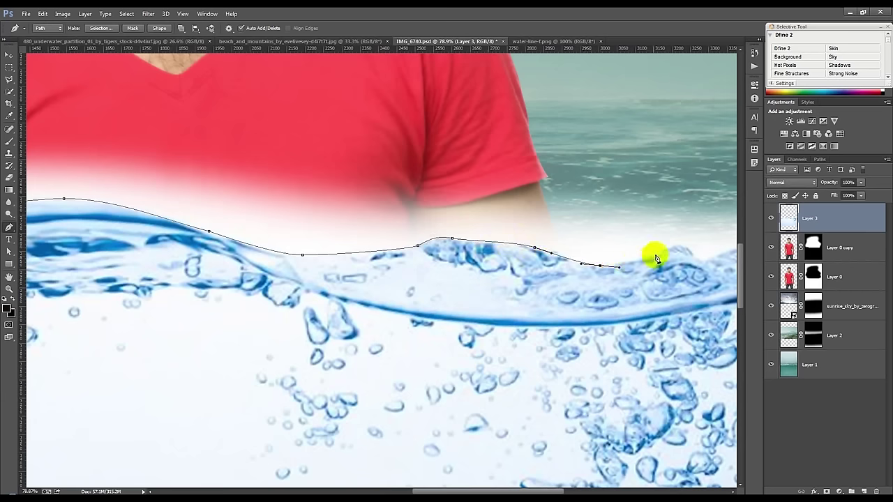
{"action": "mouse_move", "coordinate": [696, 257]}
{"action": "left_mouse_down"}
{"action": "mouse_move", "coordinate": [707, 273]}
{"action": "mouse_move", "coordinate": [392, 273]}
{"action": "mouse_move", "coordinate": [416, 268]}
{"action": "left_mouse_up"}
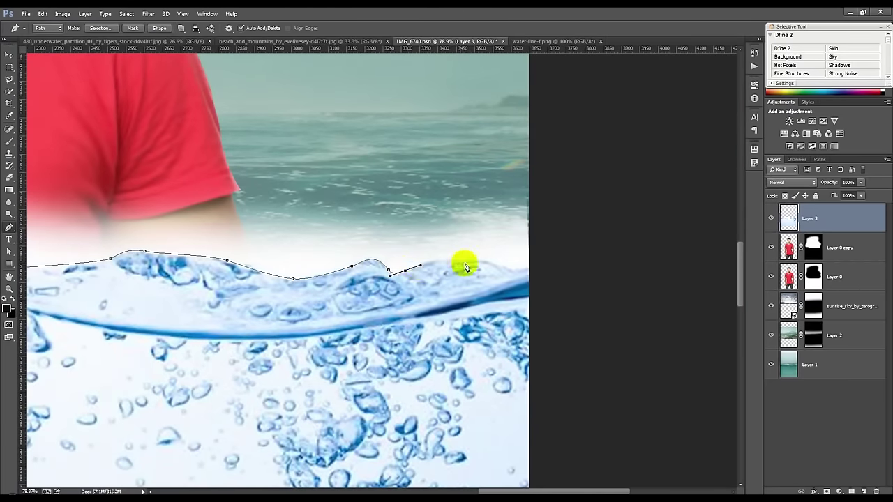
{"action": "left_click_drag", "start_coordinate": [476, 259], "coordinate": [567, 257]}
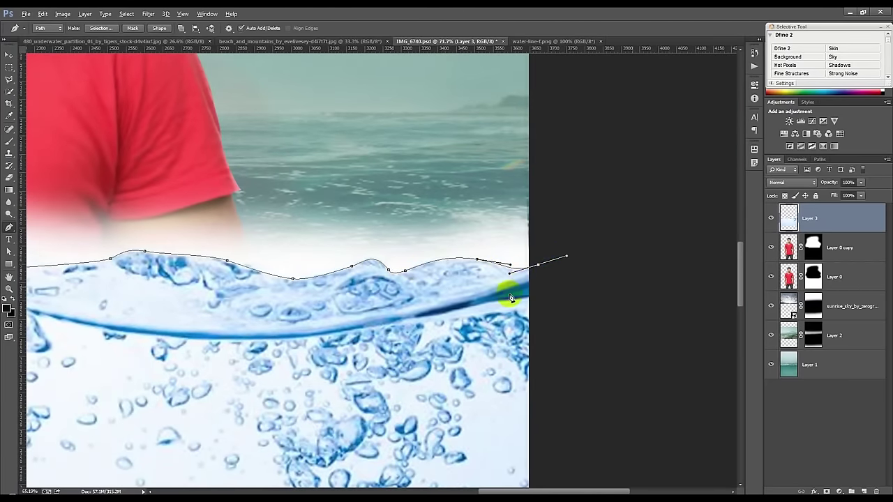
Close the path around the bottom, convert it to a selection, and mask the water layer with it.
{"action": "scroll", "coordinate": [511, 296], "scroll_direction": "down", "scroll_amount": 2}
{"action": "scroll", "coordinate": [428, 295], "scroll_direction": "down", "scroll_amount": 2}
{"action": "scroll", "coordinate": [428, 288], "scroll_direction": "down", "scroll_amount": 2}
{"action": "left_click", "coordinate": [588, 400]}
{"action": "left_click_drag", "start_coordinate": [106, 361], "coordinate": [125, 337]}
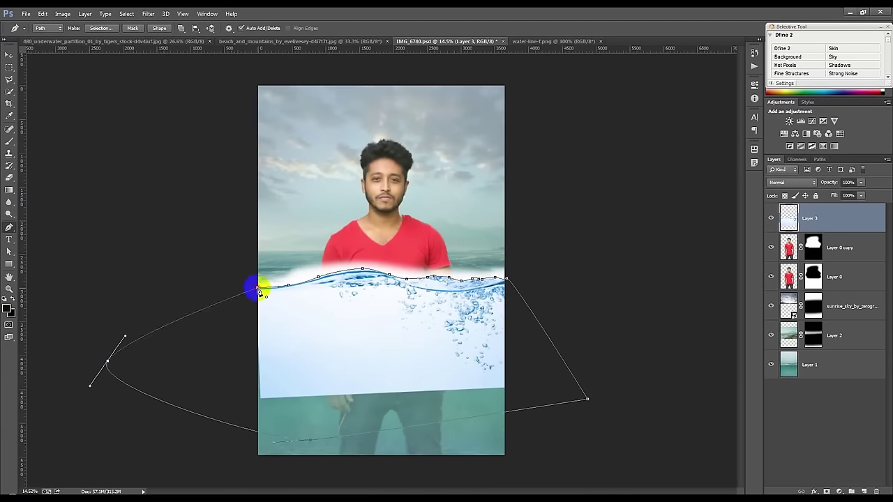
{"action": "key", "text": "ctrl+Return"}
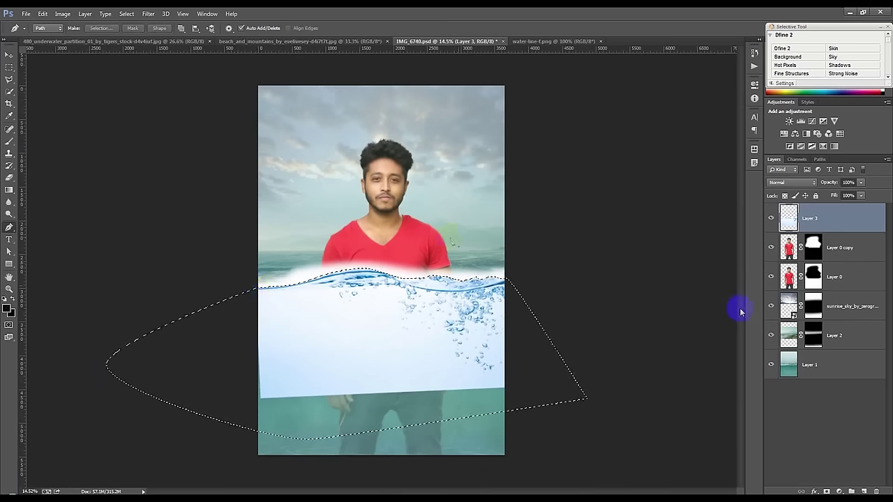
{"action": "left_click", "coordinate": [825, 490]}
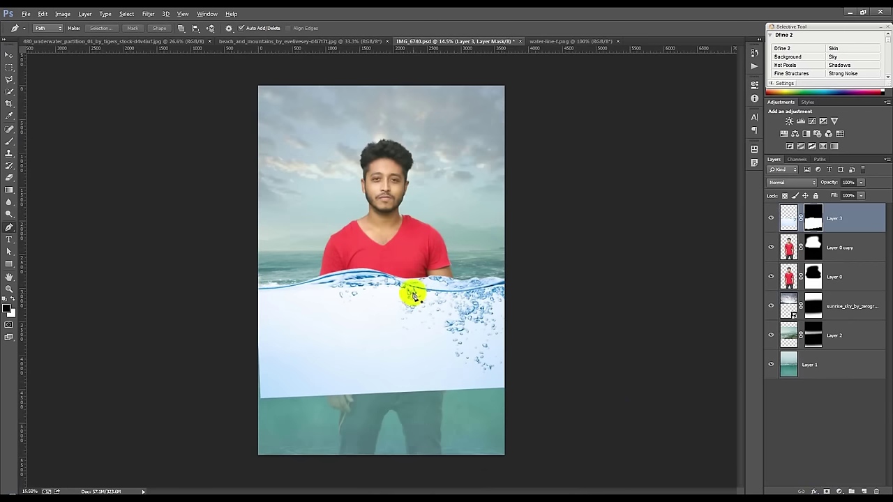
Target the water layer's mask and set a soft brush to low opacity and 300 px size.
{"action": "scroll", "coordinate": [412, 293], "scroll_direction": "up", "scroll_amount": 2}
{"action": "scroll", "coordinate": [484, 281], "scroll_direction": "up", "scroll_amount": 1}
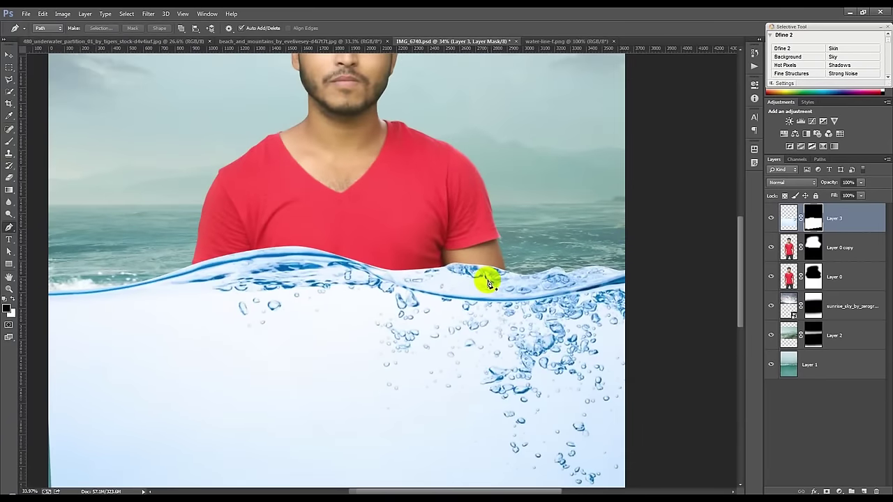
{"action": "scroll", "coordinate": [488, 282], "scroll_direction": "down", "scroll_amount": 1}
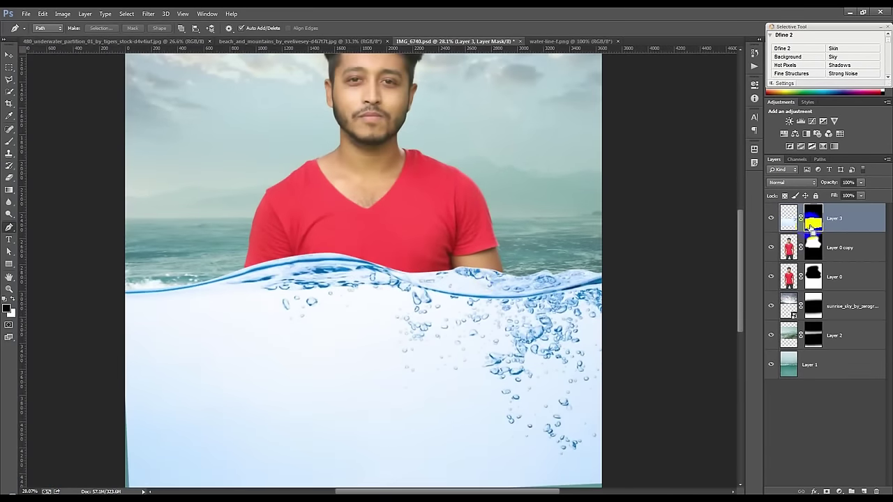
{"action": "left_click", "coordinate": [103, 191]}
{"action": "left_click", "coordinate": [9, 143]}
{"action": "scroll", "coordinate": [153, 260], "scroll_direction": "up", "scroll_amount": 1}
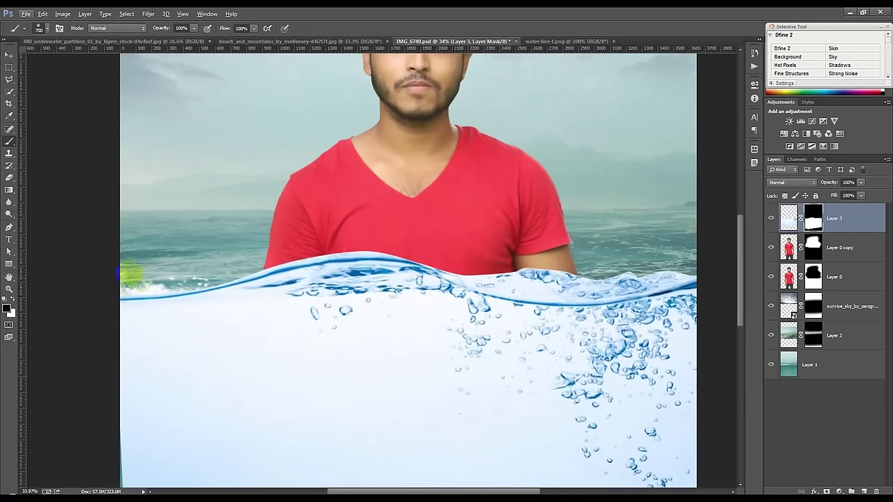
{"action": "left_click_drag", "start_coordinate": [160, 30], "coordinate": [134, 40]}
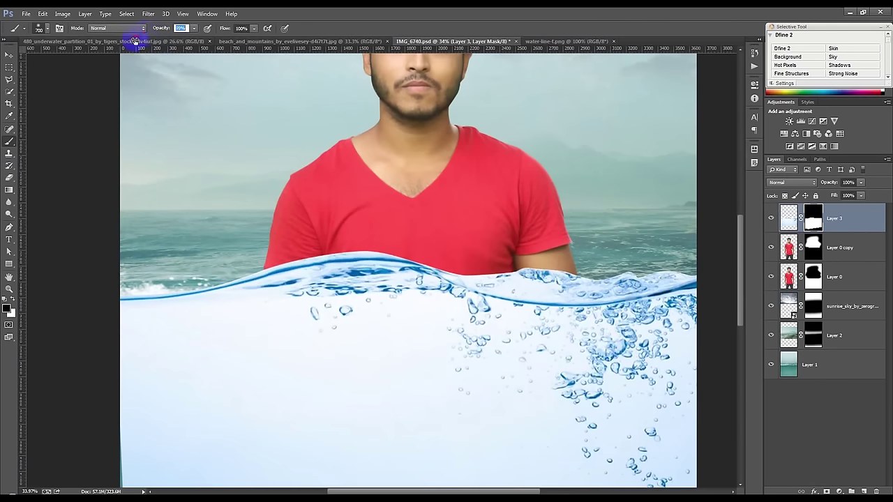
{"action": "type", "text": "2"}
{"action": "left_click", "coordinate": [152, 31]}
{"action": "left_click_drag", "start_coordinate": [87, 271], "coordinate": [311, 264]}
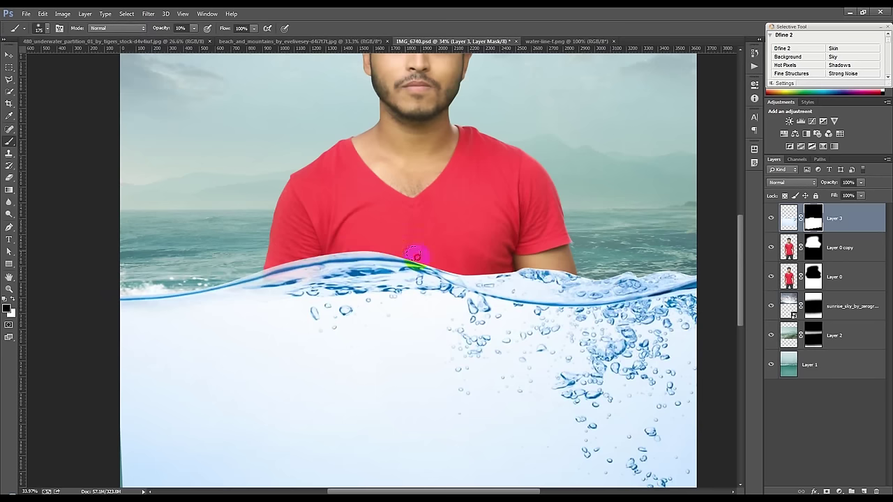
Paint faint strokes along the water line to blend the foam, undoing two bright strokes.
{"action": "left_click_drag", "start_coordinate": [416, 263], "coordinate": [551, 275]}
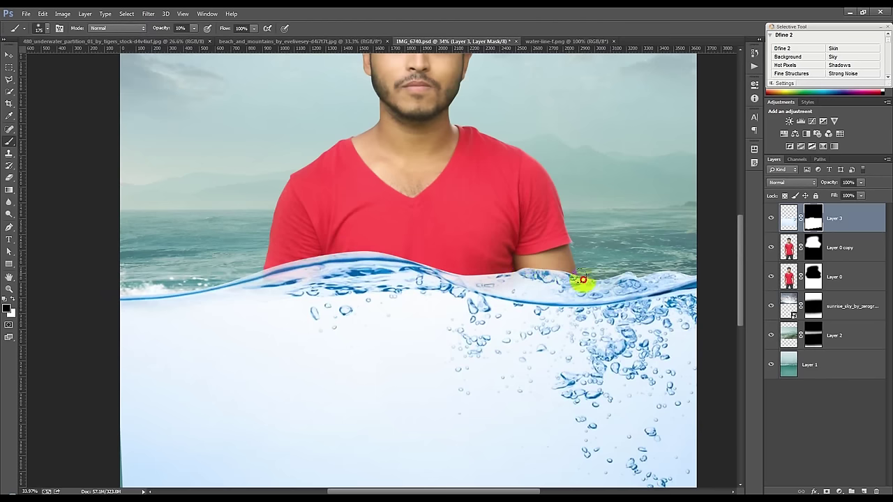
{"action": "mouse_move", "coordinate": [631, 274]}
{"action": "left_mouse_down"}
{"action": "mouse_move", "coordinate": [705, 274]}
{"action": "mouse_move", "coordinate": [648, 295]}
{"action": "left_mouse_up"}
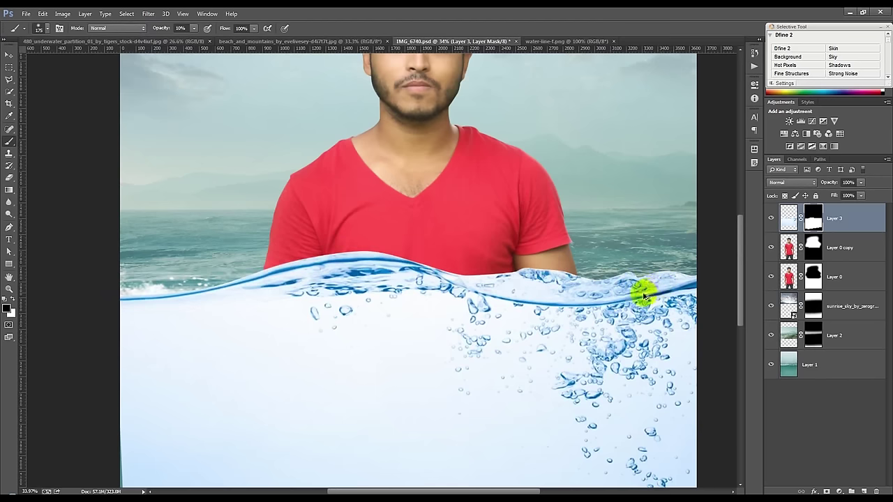
{"action": "left_click", "coordinate": [643, 296], "text": "shift"}
{"action": "key", "text": "ctrl+z"}
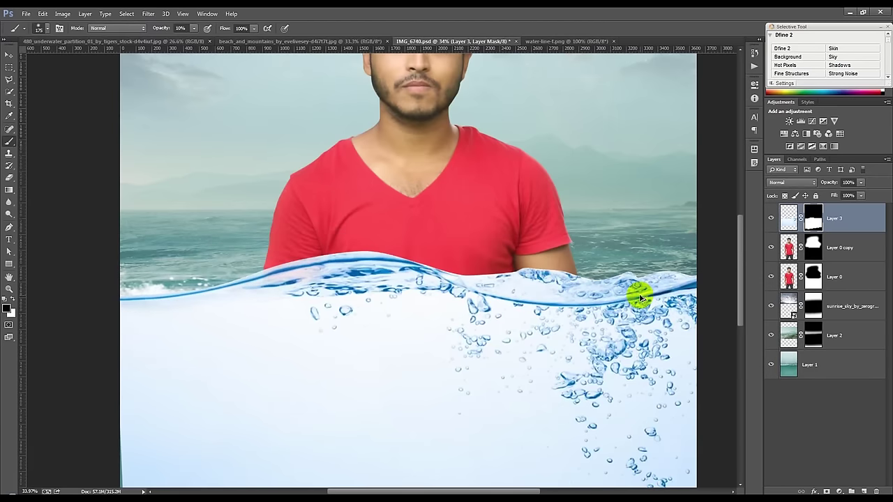
{"action": "left_click", "coordinate": [640, 298], "text": "shift"}
{"action": "key", "text": "ctrl+z"}
{"action": "left_click_drag", "start_coordinate": [640, 298], "coordinate": [670, 299]}
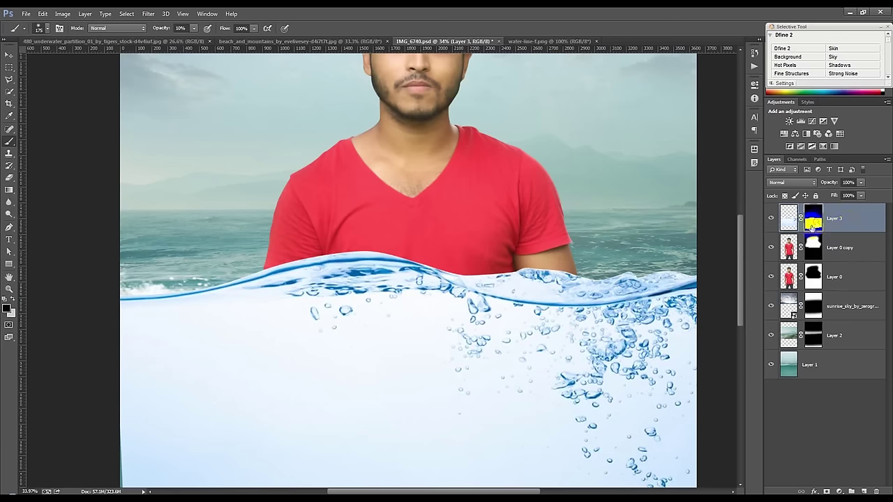
{"action": "scroll", "coordinate": [488, 244], "scroll_direction": "down", "scroll_amount": 3}
Paint black on Layer 3's mask with a huge soft brush to reveal the lower body.
{"action": "right_click", "coordinate": [461, 228]}
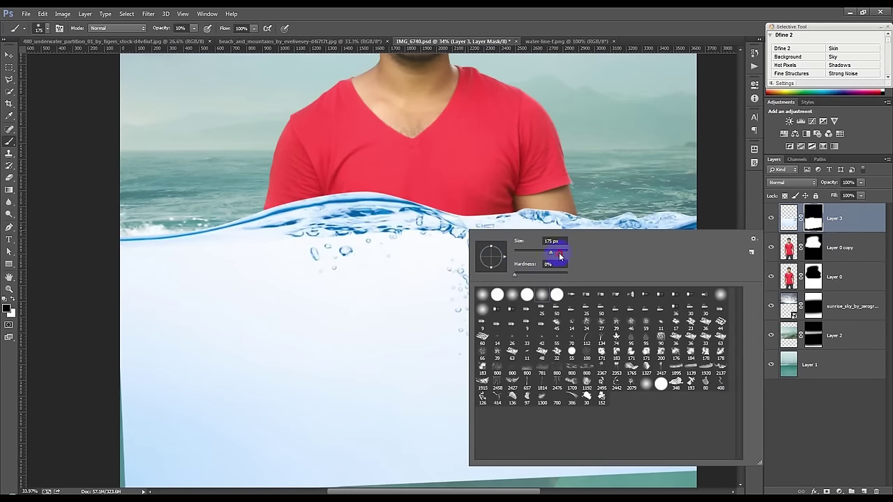
{"action": "left_click", "coordinate": [180, 28]}
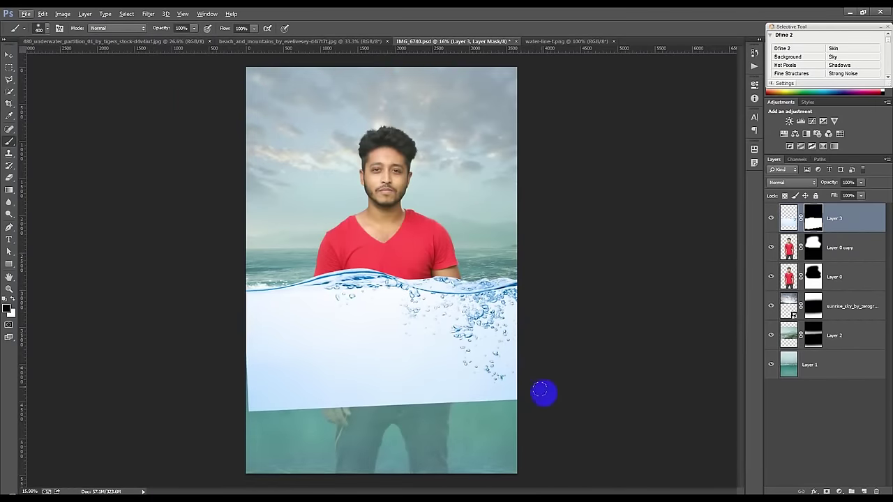
{"action": "key", "text": "bracketright"}
{"action": "key", "text": "bracketright"}
{"action": "key", "text": "bracketright"}
{"action": "mouse_move", "coordinate": [613, 407]}
{"action": "left_mouse_down"}
{"action": "mouse_move", "coordinate": [516, 392]}
{"action": "mouse_move", "coordinate": [441, 392]}
{"action": "left_mouse_up"}
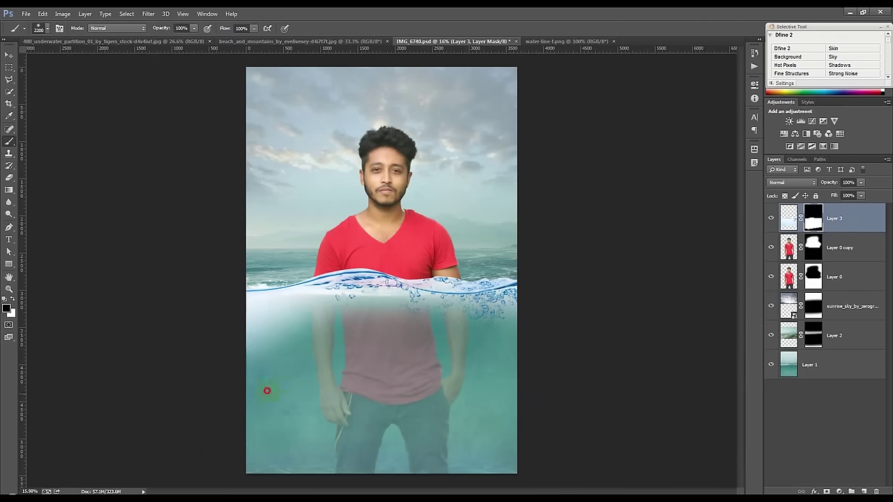
{"action": "left_click_drag", "start_coordinate": [441, 393], "coordinate": [244, 388]}
{"action": "scroll", "coordinate": [258, 384], "scroll_direction": "up", "scroll_amount": 2}
{"action": "scroll", "coordinate": [258, 384], "scroll_direction": "up", "scroll_amount": 2}
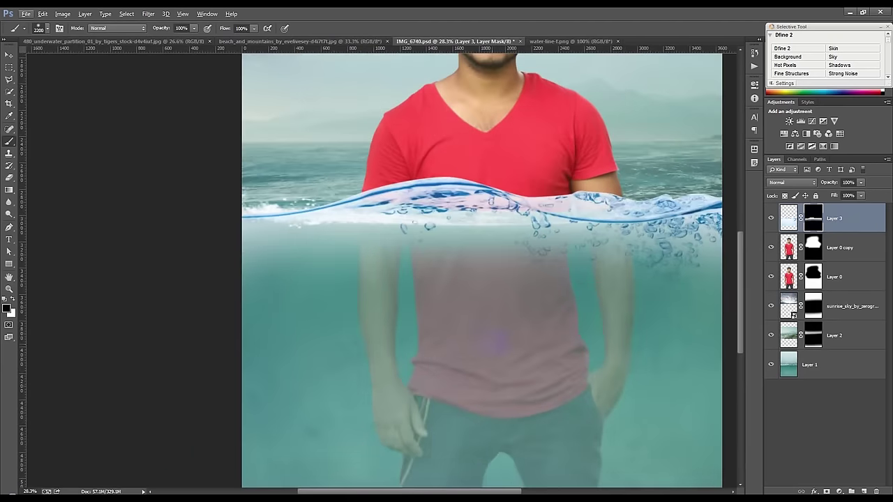
{"action": "left_click_drag", "start_coordinate": [509, 344], "coordinate": [377, 396]}
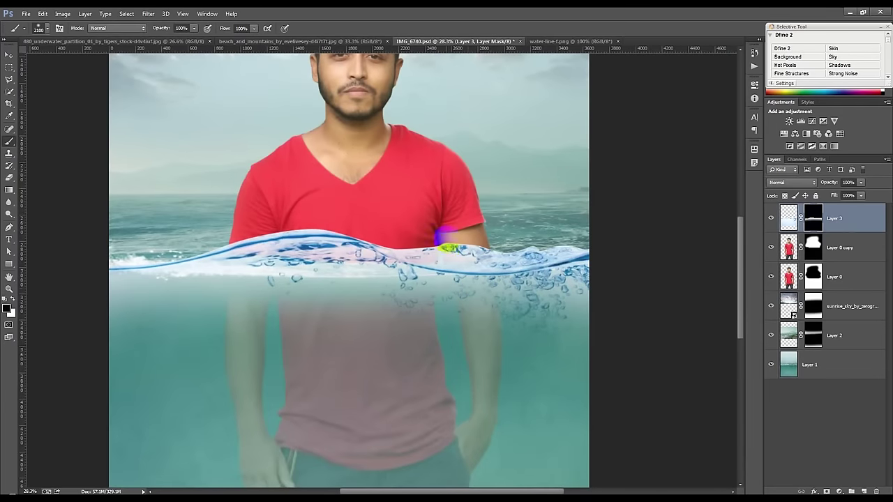
Load the water mask as a selection and repaint the wave edge in white.
{"action": "left_click", "coordinate": [813, 218], "text": "ctrl"}
{"action": "left_click", "coordinate": [12, 299]}
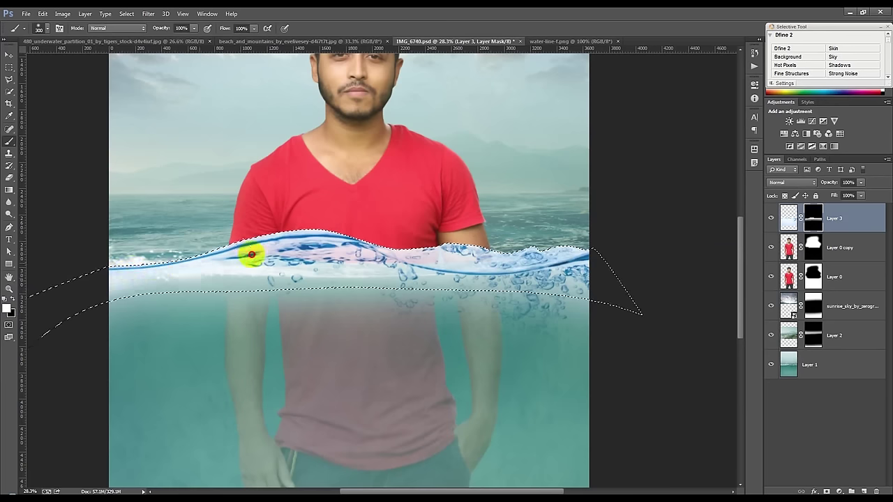
{"action": "mouse_move", "coordinate": [295, 247]}
{"action": "left_mouse_down"}
{"action": "mouse_move", "coordinate": [558, 265]}
{"action": "mouse_move", "coordinate": [542, 251]}
{"action": "left_mouse_up"}
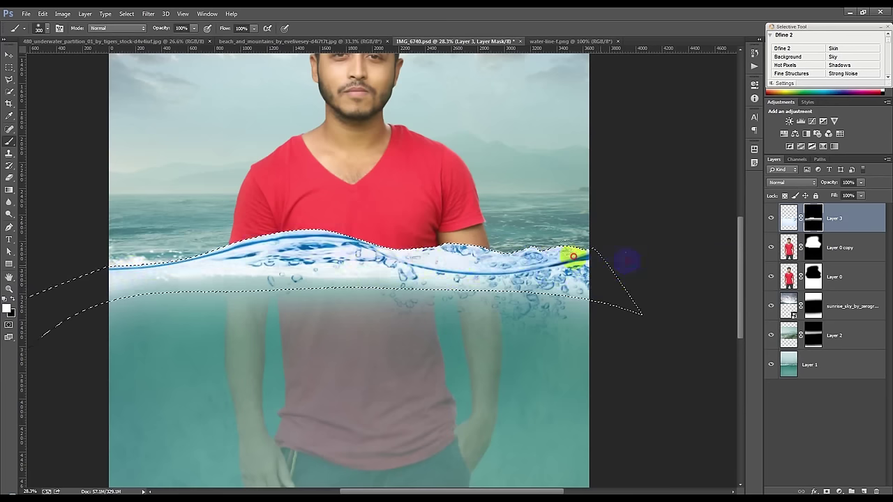
{"action": "scroll", "coordinate": [592, 265], "scroll_direction": "up", "scroll_amount": 3}
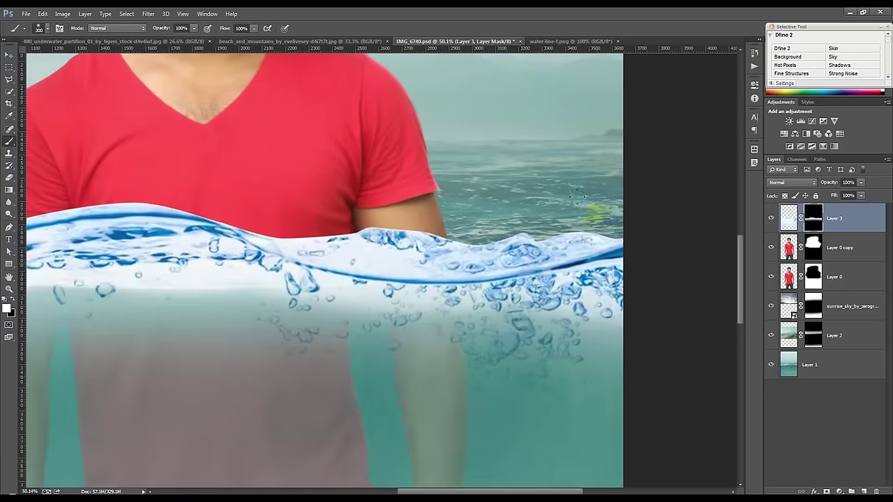
With a 125 px brush, clean the white splashes off the wave edge over the shirt.
{"action": "key", "text": "bracketleft"}
{"action": "key", "text": "bracketleft"}
{"action": "key", "text": "bracketleft"}
{"action": "right_click", "coordinate": [217, 208]}
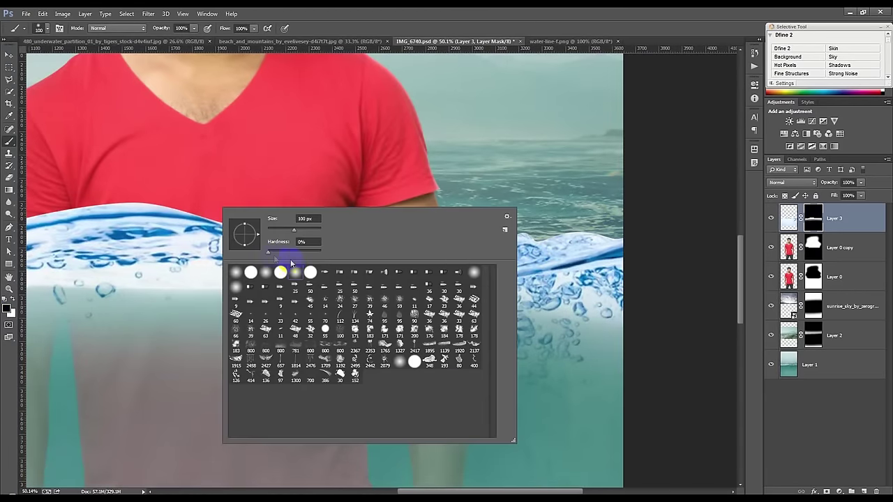
{"action": "key", "text": "Return"}
{"action": "key", "text": "bracketright"}
{"action": "mouse_move", "coordinate": [256, 213]}
{"action": "left_mouse_down"}
{"action": "mouse_move", "coordinate": [296, 234]}
{"action": "mouse_move", "coordinate": [408, 239]}
{"action": "mouse_move", "coordinate": [296, 240]}
{"action": "mouse_move", "coordinate": [422, 265]}
{"action": "mouse_move", "coordinate": [608, 235]}
{"action": "mouse_move", "coordinate": [589, 234]}
{"action": "left_mouse_up"}
{"action": "mouse_move", "coordinate": [444, 266]}
{"action": "left_mouse_down"}
{"action": "mouse_move", "coordinate": [528, 241]}
{"action": "mouse_move", "coordinate": [431, 245]}
{"action": "left_mouse_up"}
{"action": "mouse_move", "coordinate": [340, 252]}
{"action": "left_mouse_down"}
{"action": "mouse_move", "coordinate": [253, 225]}
{"action": "mouse_move", "coordinate": [357, 256]}
{"action": "left_mouse_up"}
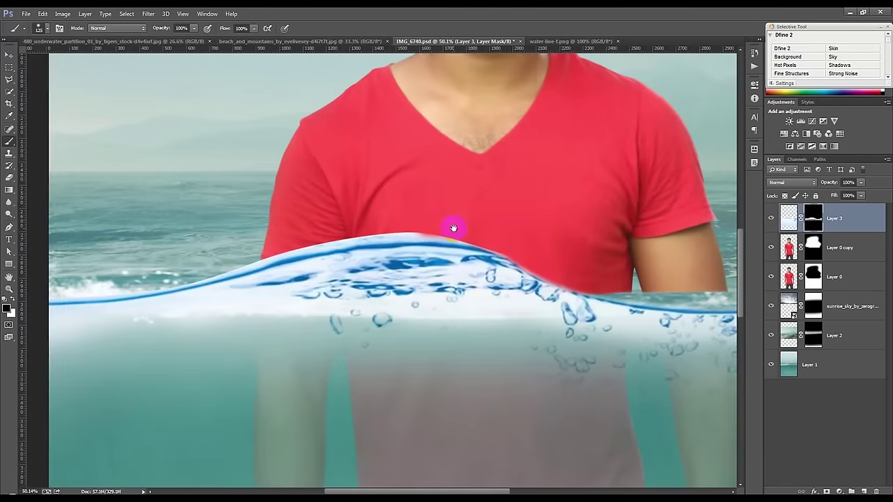
{"action": "mouse_move", "coordinate": [460, 232]}
{"action": "left_mouse_down"}
{"action": "mouse_move", "coordinate": [388, 223]}
{"action": "mouse_move", "coordinate": [329, 230]}
{"action": "mouse_move", "coordinate": [171, 273]}
{"action": "left_mouse_up"}
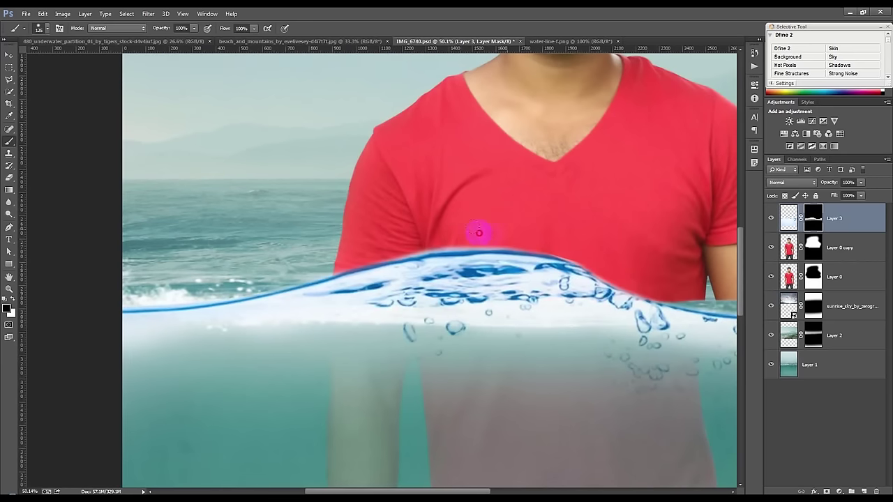
{"action": "left_click_drag", "start_coordinate": [478, 232], "coordinate": [367, 247]}
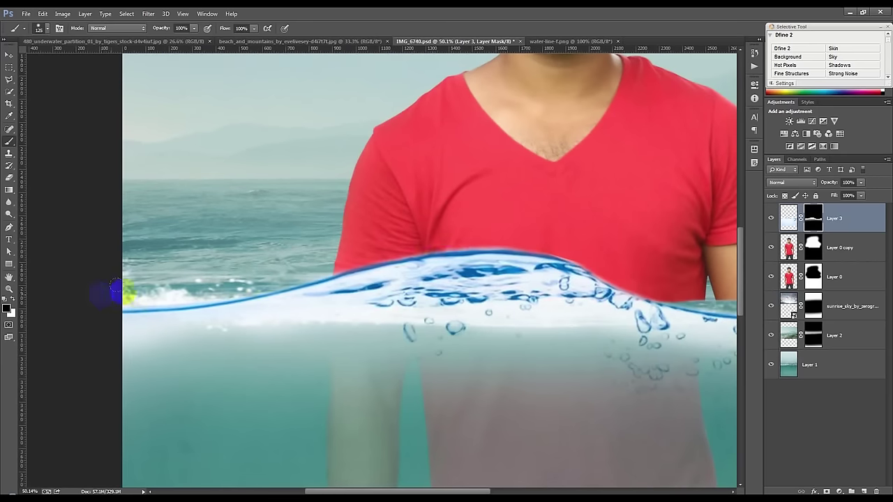
Raise the water wave layer slightly with the Move tool.
{"action": "scroll", "coordinate": [368, 277], "scroll_direction": "down", "scroll_amount": 5}
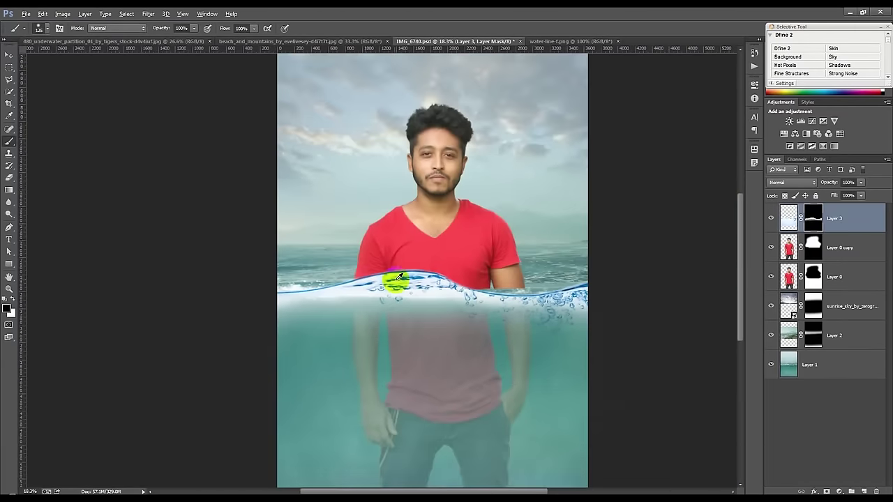
{"action": "scroll", "coordinate": [418, 265], "scroll_direction": "up", "scroll_amount": 2}
{"action": "left_click", "coordinate": [9, 54]}
{"action": "left_click_drag", "start_coordinate": [467, 256], "coordinate": [468, 246]}
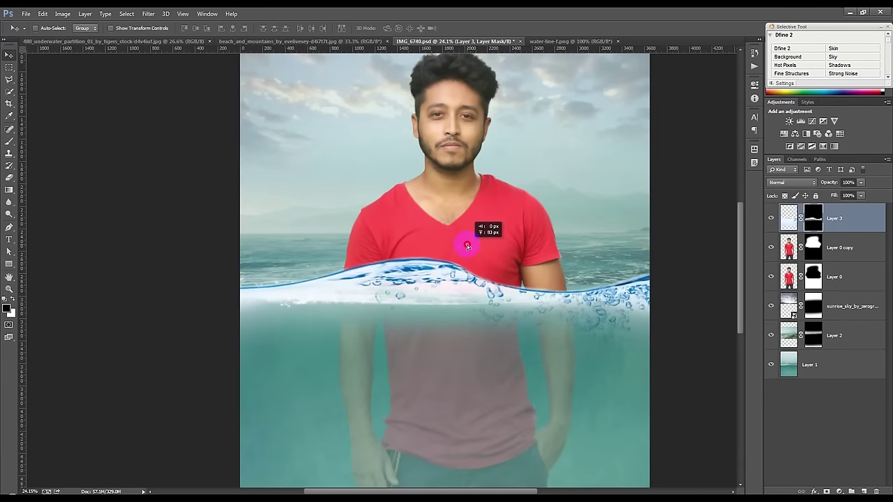
Fine-tune the wave's height and target Layer 3's pixels instead of its mask.
{"action": "left_click_drag", "start_coordinate": [468, 246], "coordinate": [469, 258]}
{"action": "scroll", "coordinate": [460, 258], "scroll_direction": "up", "scroll_amount": 1}
{"action": "left_click", "coordinate": [788, 218]}
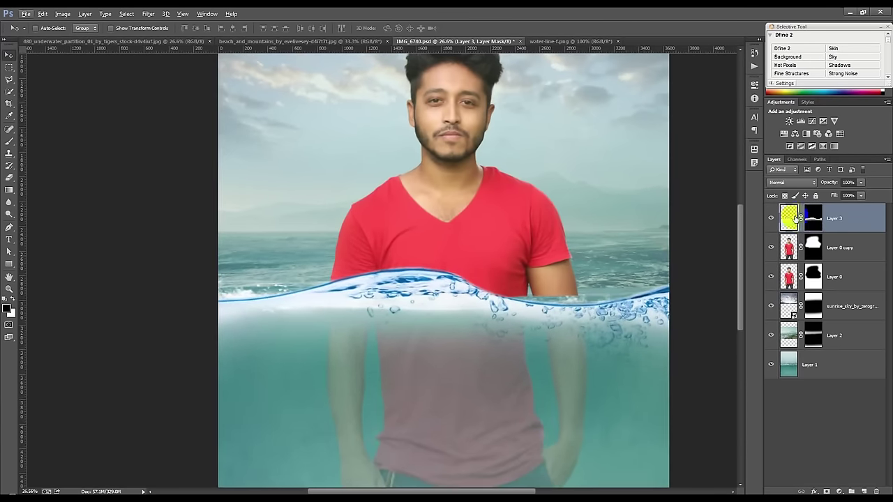
Color-balance the wave toward cyan and yellow in midtones and cyan in highlights.
{"action": "left_click", "coordinate": [63, 14]}
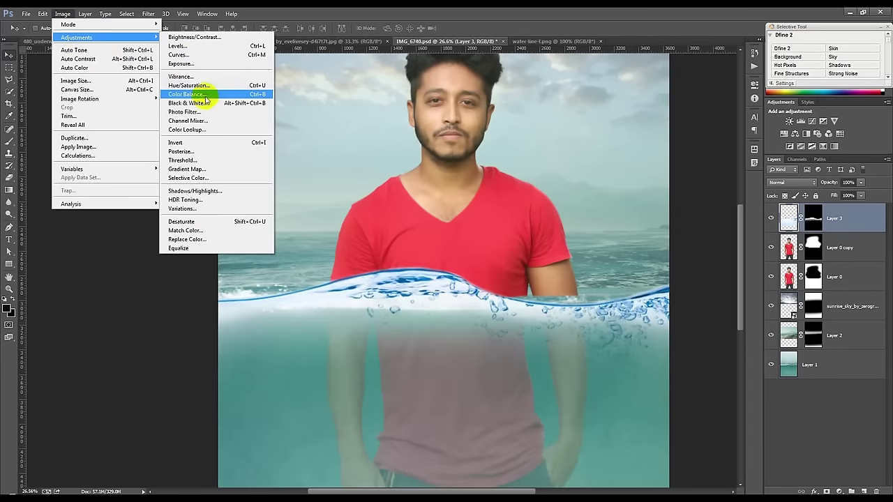
{"action": "mouse_move", "coordinate": [76, 37]}
{"action": "left_click", "coordinate": [202, 94]}
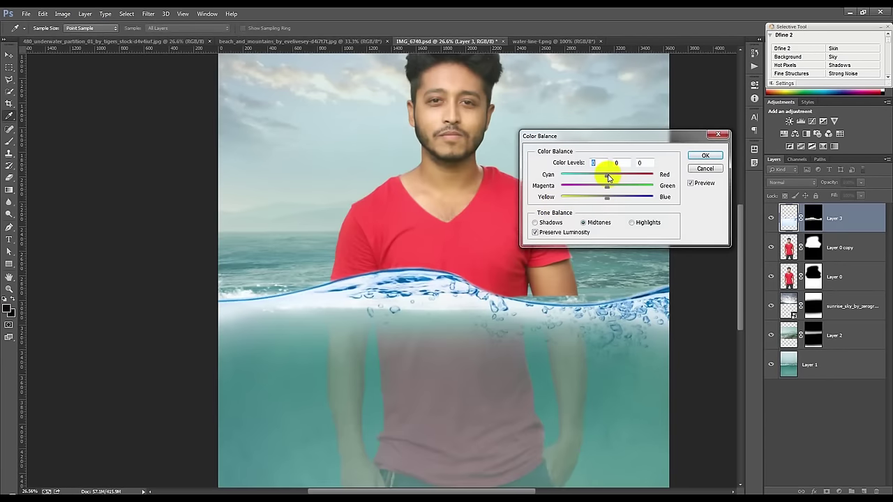
{"action": "mouse_move", "coordinate": [607, 174]}
{"action": "left_mouse_down"}
{"action": "mouse_move", "coordinate": [573, 175]}
{"action": "mouse_move", "coordinate": [631, 197]}
{"action": "mouse_move", "coordinate": [607, 198]}
{"action": "mouse_move", "coordinate": [635, 187]}
{"action": "left_mouse_up"}
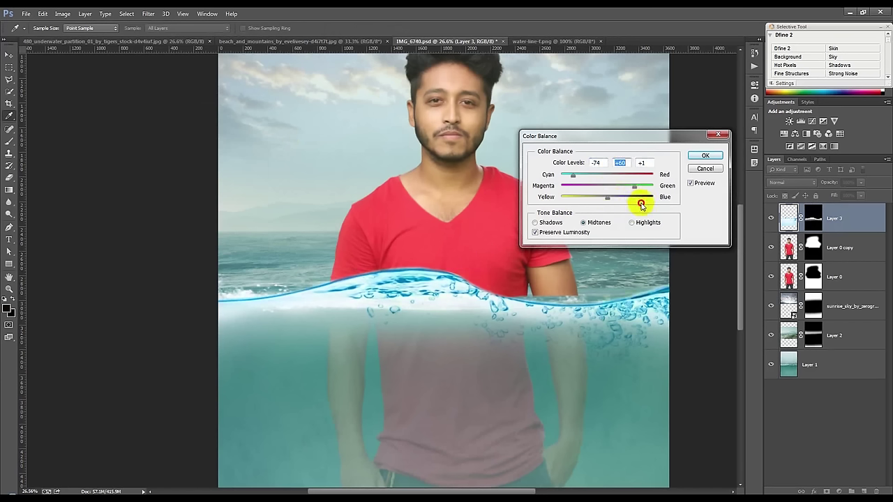
{"action": "mouse_move", "coordinate": [607, 198]}
{"action": "left_mouse_down"}
{"action": "mouse_move", "coordinate": [627, 197]}
{"action": "mouse_move", "coordinate": [570, 198]}
{"action": "left_mouse_up"}
{"action": "left_click", "coordinate": [641, 221]}
{"action": "mouse_move", "coordinate": [606, 175]}
{"action": "left_mouse_down"}
{"action": "mouse_move", "coordinate": [581, 176]}
{"action": "mouse_move", "coordinate": [609, 182]}
{"action": "mouse_move", "coordinate": [623, 199]}
{"action": "mouse_move", "coordinate": [582, 201]}
{"action": "mouse_move", "coordinate": [610, 204]}
{"action": "left_mouse_up"}
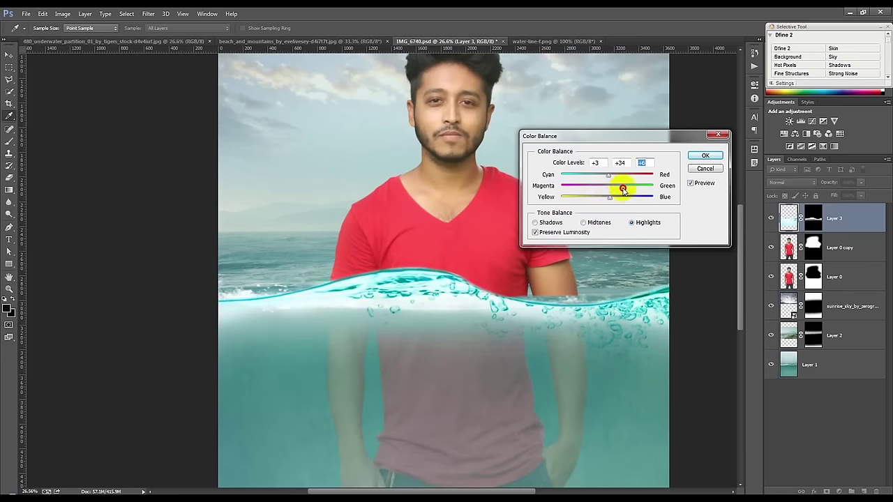
{"action": "left_click", "coordinate": [537, 221]}
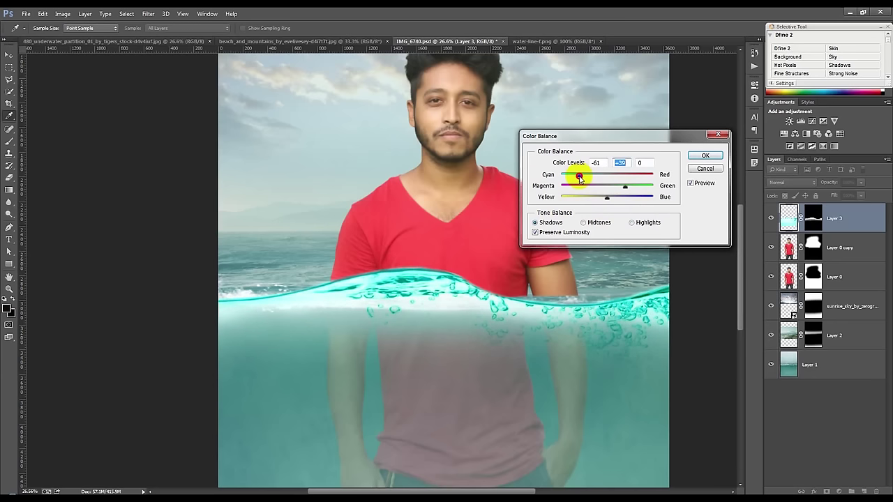
{"action": "left_click", "coordinate": [705, 154]}
Lower the wave's white point with Curves, then select the Layer 0 copy mask.
{"action": "left_click", "coordinate": [63, 14]}
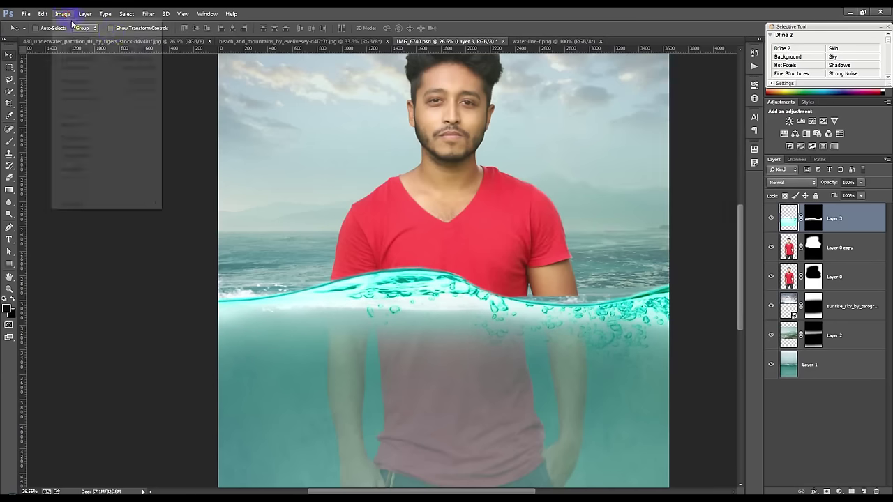
{"action": "left_click", "coordinate": [188, 55]}
{"action": "left_click_drag", "start_coordinate": [733, 184], "coordinate": [771, 198]}
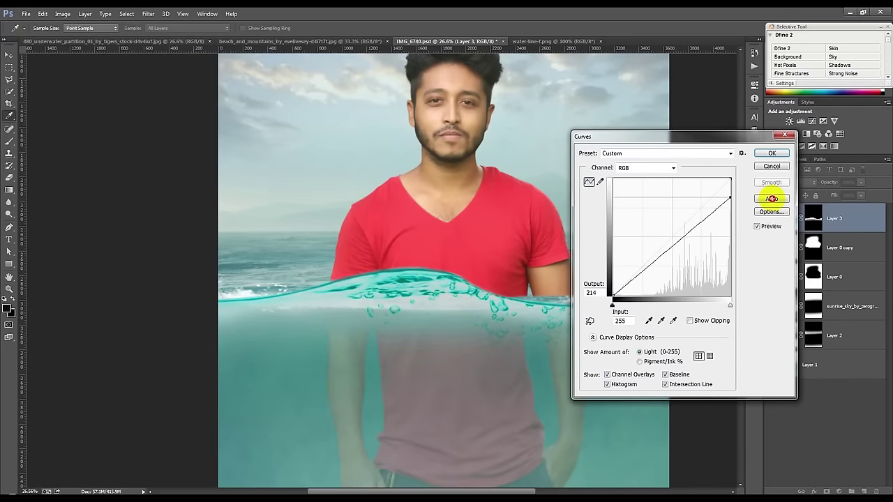
{"action": "left_click", "coordinate": [771, 152]}
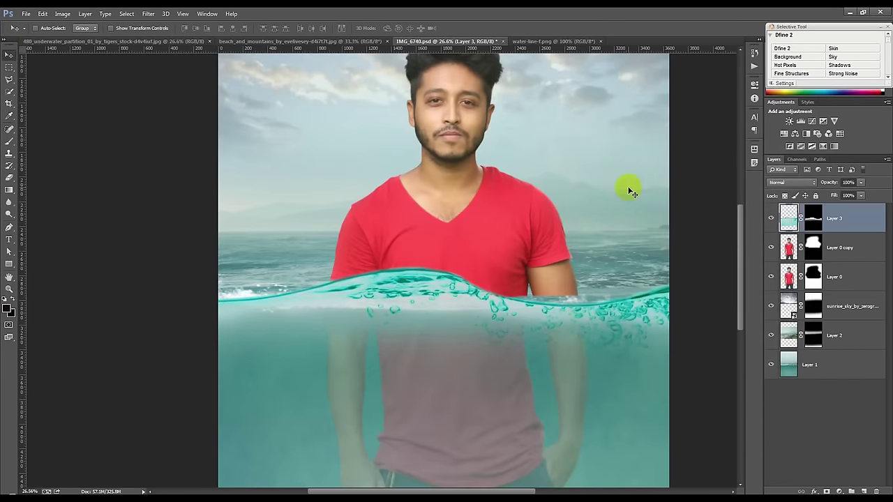
{"action": "left_click", "coordinate": [813, 248]}
{"action": "scroll", "coordinate": [618, 273], "scroll_direction": "up", "scroll_amount": 3}
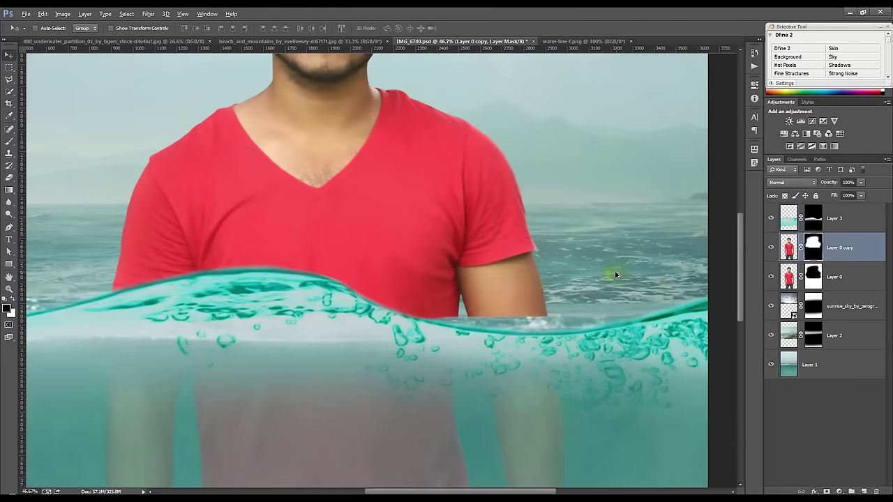
Reveal more of the man's arms along the waterline on Layer 0 copy's mask.
{"action": "scroll", "coordinate": [616, 274], "scroll_direction": "up", "scroll_amount": 1}
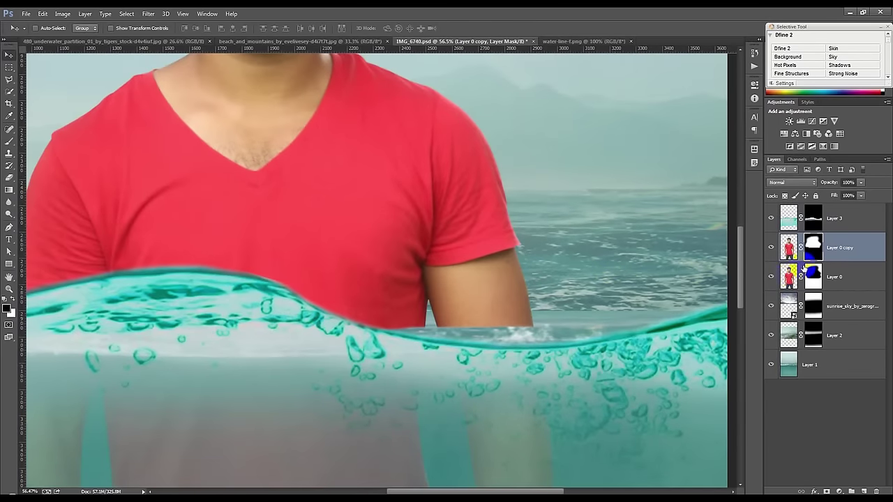
{"action": "left_click", "coordinate": [6, 147]}
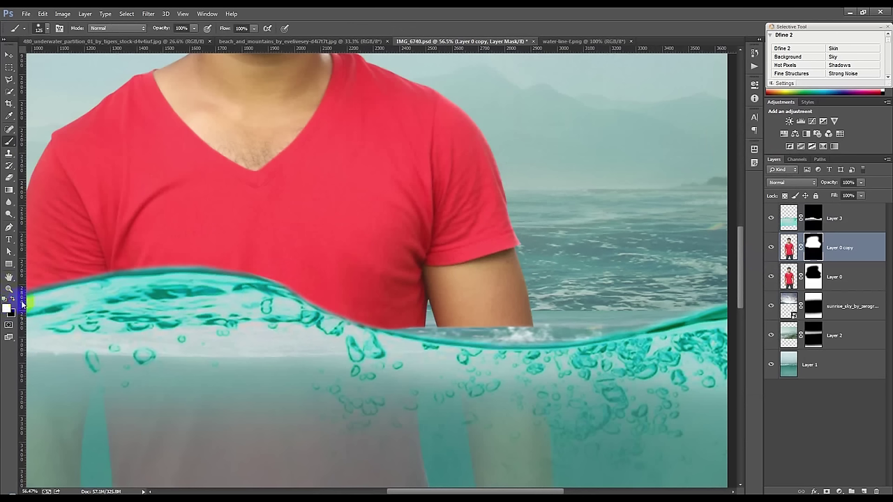
{"action": "mouse_move", "coordinate": [494, 307]}
{"action": "left_mouse_down"}
{"action": "mouse_move", "coordinate": [385, 314]}
{"action": "mouse_move", "coordinate": [414, 319]}
{"action": "left_mouse_up"}
{"action": "left_click_drag", "start_coordinate": [479, 326], "coordinate": [567, 326]}
{"action": "left_click_drag", "start_coordinate": [388, 313], "coordinate": [340, 304]}
{"action": "scroll", "coordinate": [239, 342], "scroll_direction": "down", "scroll_amount": 2}
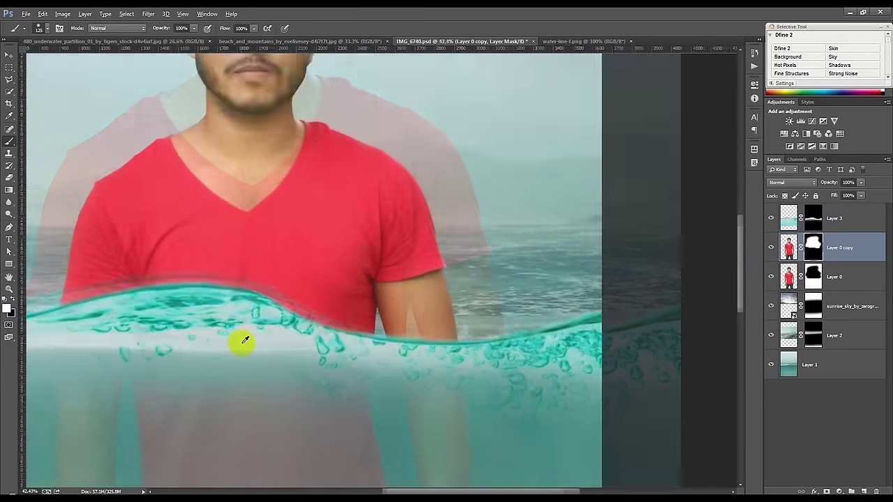
{"action": "scroll", "coordinate": [244, 344], "scroll_direction": "down", "scroll_amount": 2}
{"action": "scroll", "coordinate": [244, 344], "scroll_direction": "down", "scroll_amount": 1}
{"action": "scroll", "coordinate": [257, 343], "scroll_direction": "up", "scroll_amount": 1}
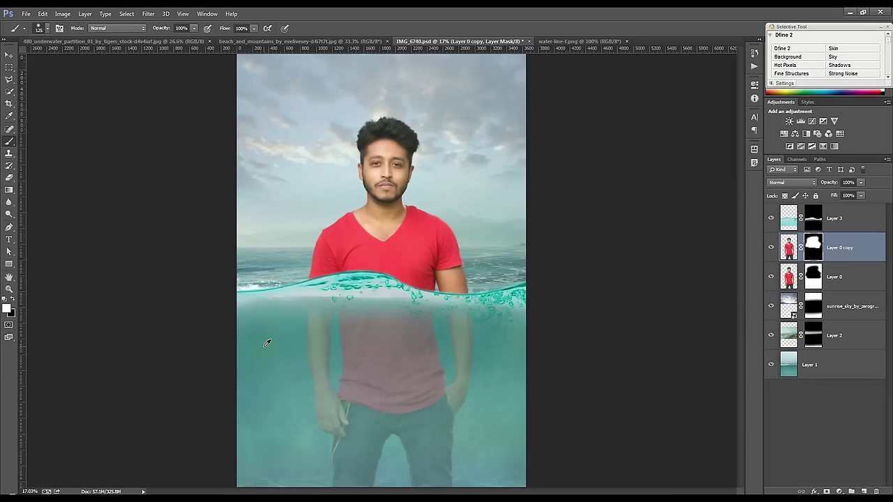
Toggle Layer 3's visibility to compare, leaving the teal splash hidden, and zoom on the torso.
{"action": "left_click", "coordinate": [770, 218]}
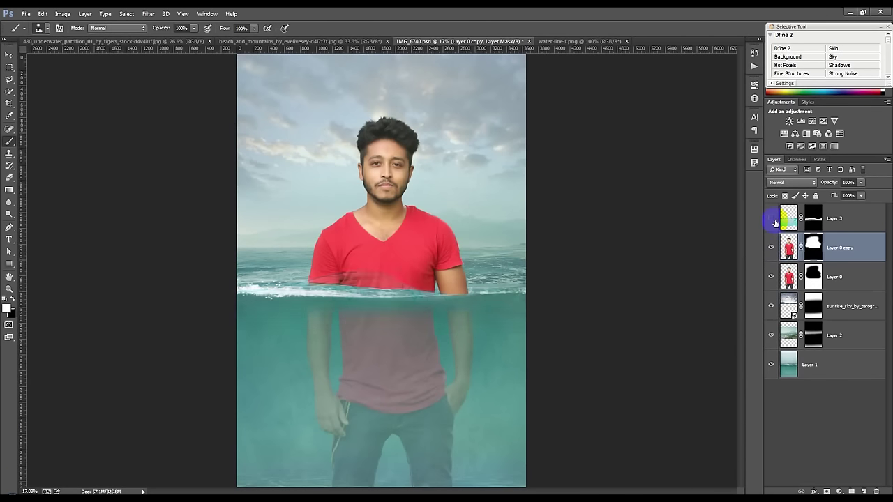
{"action": "left_click", "coordinate": [771, 218]}
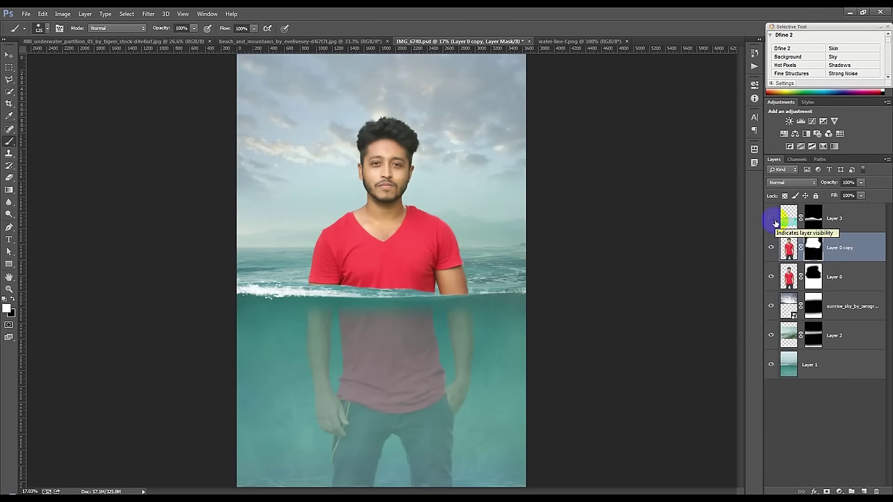
{"action": "left_click", "coordinate": [770, 219]}
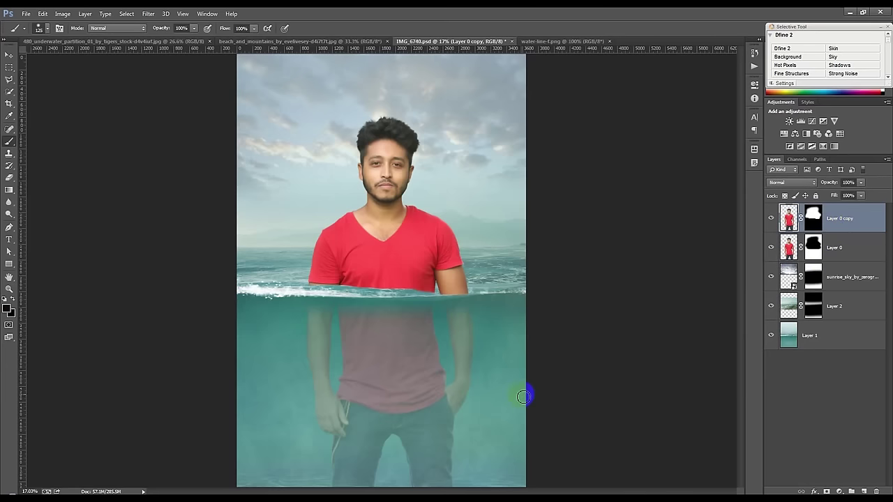
{"action": "left_click", "coordinate": [9, 54]}
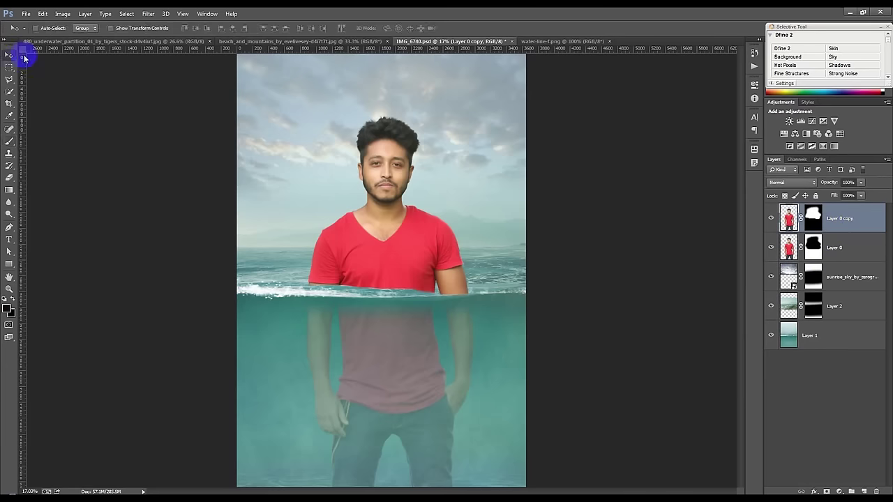
{"action": "left_click_drag", "start_coordinate": [229, 255], "coordinate": [529, 351]}
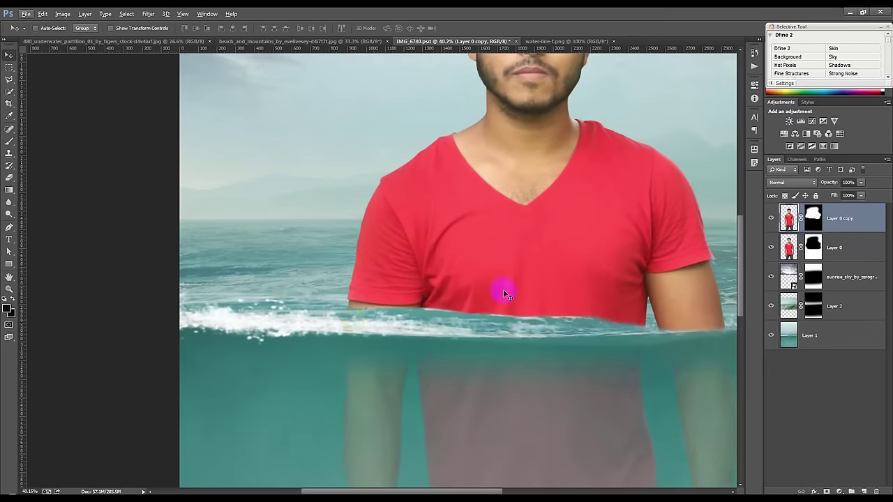
Lasso the waterline foam on Layer 1 and copy it to a new layer.
{"action": "left_click", "coordinate": [858, 317]}
{"action": "left_click", "coordinate": [851, 335]}
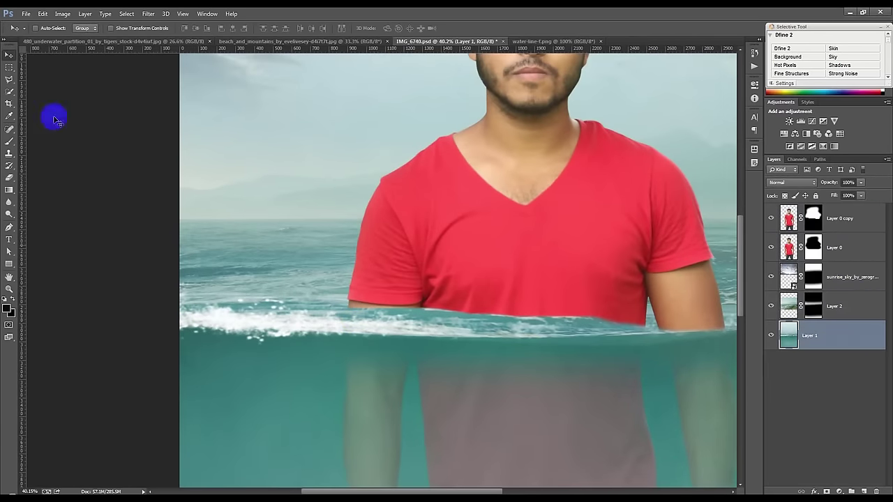
{"action": "left_click", "coordinate": [9, 78]}
{"action": "left_click", "coordinate": [49, 77]}
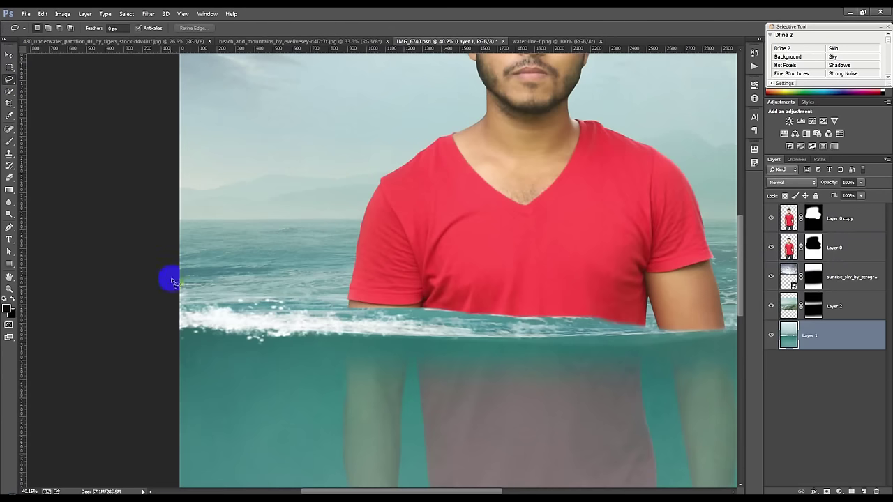
{"action": "mouse_move", "coordinate": [180, 283]}
{"action": "left_mouse_down"}
{"action": "mouse_move", "coordinate": [178, 309]}
{"action": "mouse_move", "coordinate": [211, 340]}
{"action": "left_mouse_up"}
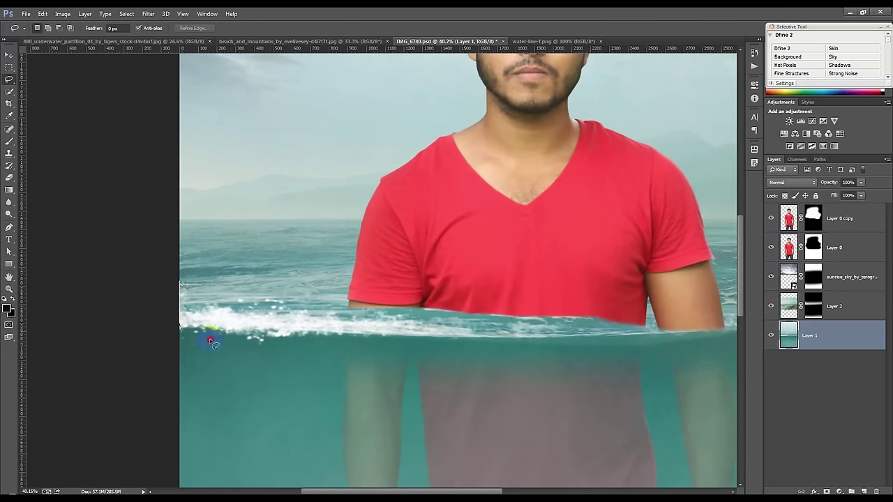
{"action": "left_click_drag", "start_coordinate": [280, 339], "coordinate": [401, 322]}
{"action": "left_click_drag", "start_coordinate": [284, 305], "coordinate": [277, 300]}
{"action": "key", "text": "ctrl+j"}
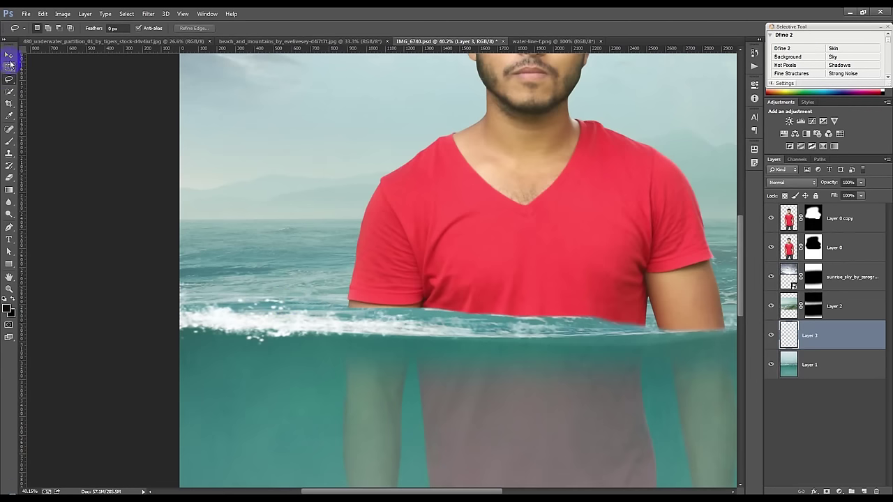
Move the foam layer to the top of the stack and place it over the shirt bottom.
{"action": "left_click", "coordinate": [9, 55]}
{"action": "left_click_drag", "start_coordinate": [809, 335], "coordinate": [809, 212]}
{"action": "mouse_move", "coordinate": [413, 284]}
{"action": "left_mouse_down"}
{"action": "mouse_move", "coordinate": [551, 258]}
{"action": "mouse_move", "coordinate": [561, 270]}
{"action": "left_mouse_up"}
{"action": "scroll", "coordinate": [508, 305], "scroll_direction": "up", "scroll_amount": 1, "text": "alt"}
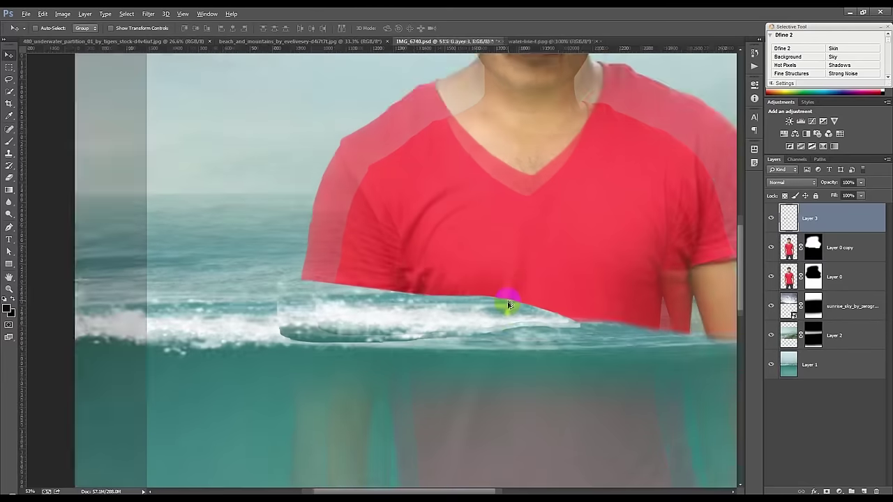
{"action": "scroll", "coordinate": [508, 305], "scroll_direction": "up", "scroll_amount": 1, "text": "alt"}
{"action": "left_click_drag", "start_coordinate": [518, 325], "coordinate": [534, 325]}
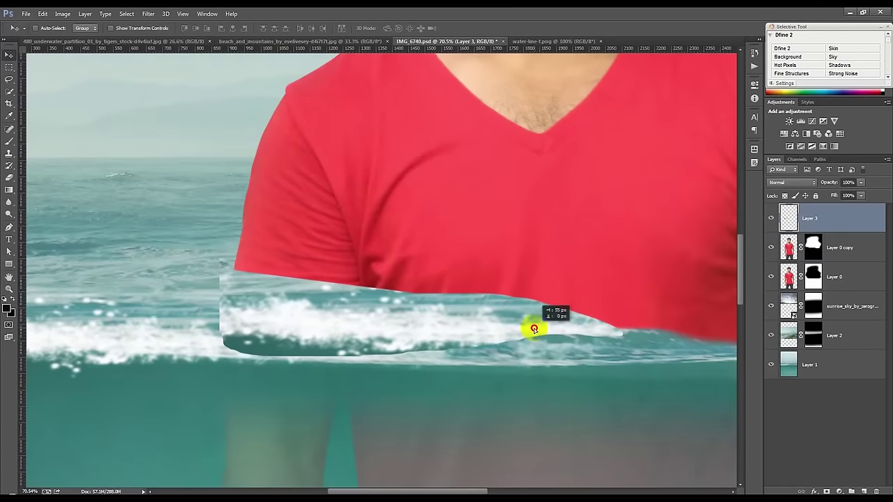
Erase the foam's hard edges over the shirt edge, sleeve and wave.
{"action": "left_click", "coordinate": [9, 142]}
{"action": "left_click_drag", "start_coordinate": [185, 253], "coordinate": [256, 264]}
{"action": "key", "text": "ctrl+z"}
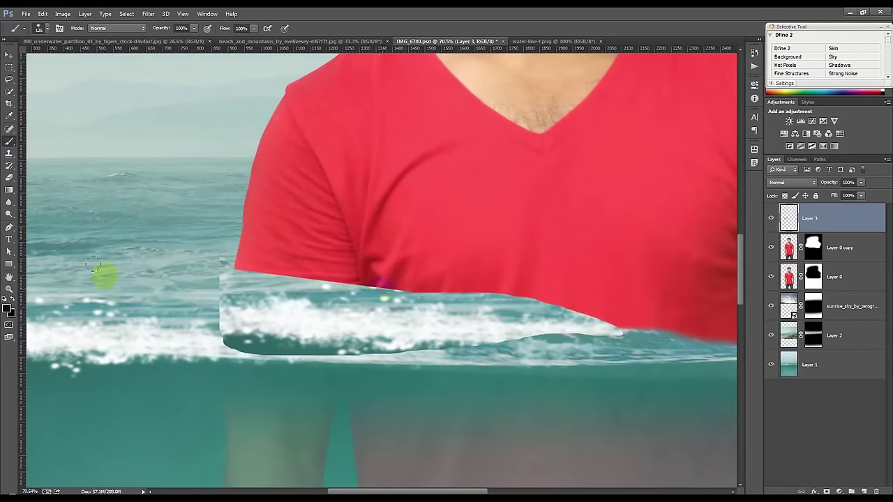
{"action": "left_click", "coordinate": [9, 180]}
{"action": "left_click_drag", "start_coordinate": [230, 281], "coordinate": [271, 269]}
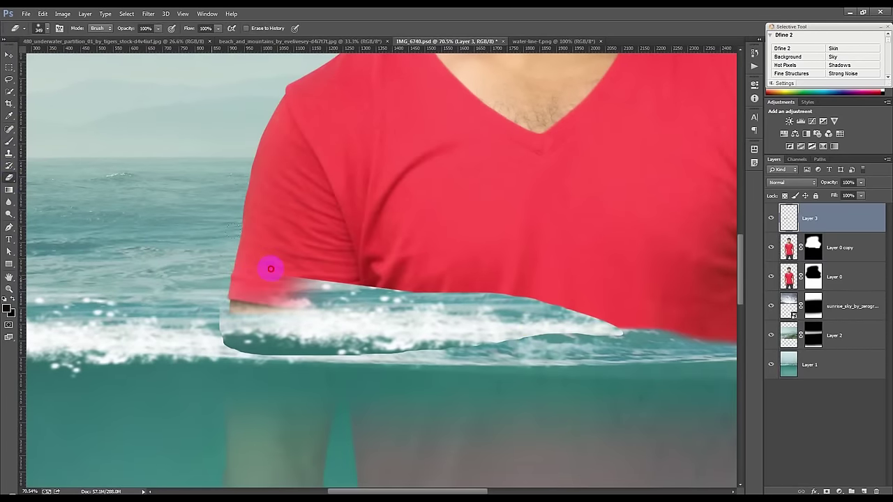
{"action": "mouse_move", "coordinate": [201, 279]}
{"action": "left_mouse_down"}
{"action": "mouse_move", "coordinate": [239, 374]}
{"action": "mouse_move", "coordinate": [497, 395]}
{"action": "mouse_move", "coordinate": [458, 387]}
{"action": "mouse_move", "coordinate": [534, 383]}
{"action": "left_mouse_up"}
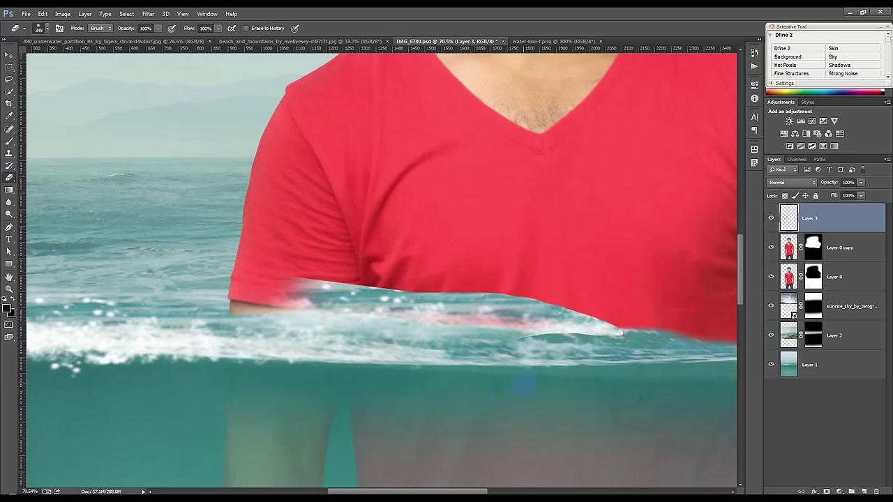
{"action": "key", "text": "ctrl+alt+z"}
{"action": "key", "text": "ctrl+alt+z"}
{"action": "mouse_move", "coordinate": [617, 355]}
{"action": "left_mouse_down"}
{"action": "mouse_move", "coordinate": [454, 354]}
{"action": "mouse_move", "coordinate": [343, 368]}
{"action": "mouse_move", "coordinate": [215, 349]}
{"action": "mouse_move", "coordinate": [265, 349]}
{"action": "mouse_move", "coordinate": [193, 304]}
{"action": "left_mouse_up"}
{"action": "mouse_move", "coordinate": [339, 272]}
{"action": "left_mouse_down"}
{"action": "mouse_move", "coordinate": [454, 281]}
{"action": "mouse_move", "coordinate": [368, 283]}
{"action": "mouse_move", "coordinate": [597, 296]}
{"action": "mouse_move", "coordinate": [644, 315]}
{"action": "left_mouse_up"}
Reposition the foam strip and tilt it slightly with Free Transform.
{"action": "left_click", "coordinate": [8, 55]}
{"action": "left_click_drag", "start_coordinate": [479, 185], "coordinate": [431, 190]}
{"action": "left_click", "coordinate": [9, 178]}
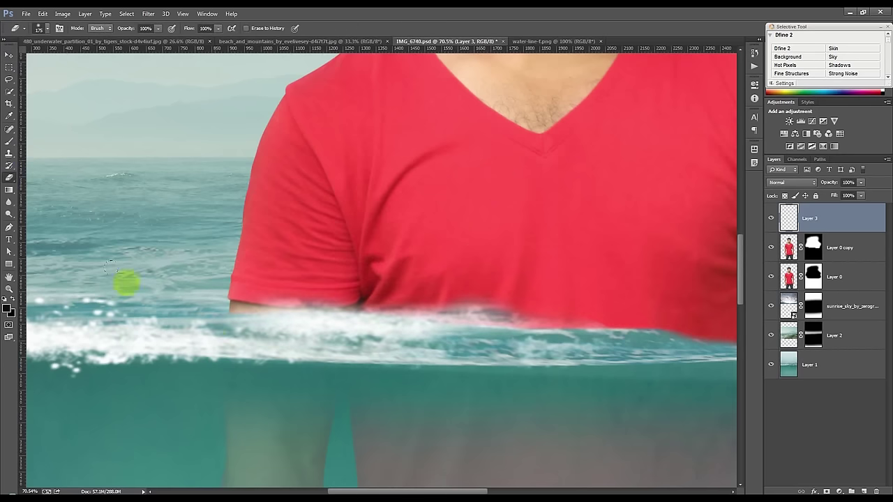
{"action": "left_click", "coordinate": [9, 54]}
{"action": "key", "text": "ctrl+t"}
{"action": "mouse_move", "coordinate": [673, 259]}
{"action": "left_mouse_down"}
{"action": "mouse_move", "coordinate": [675, 267]}
{"action": "mouse_move", "coordinate": [670, 259]}
{"action": "left_mouse_up"}
{"action": "left_click_drag", "start_coordinate": [422, 300], "coordinate": [403, 314]}
{"action": "left_click", "coordinate": [12, 180]}
Soften the remaining foam over the sleeve, then Alt-drag a duplicate foam strip.
{"action": "left_click_drag", "start_coordinate": [542, 308], "coordinate": [483, 346]}
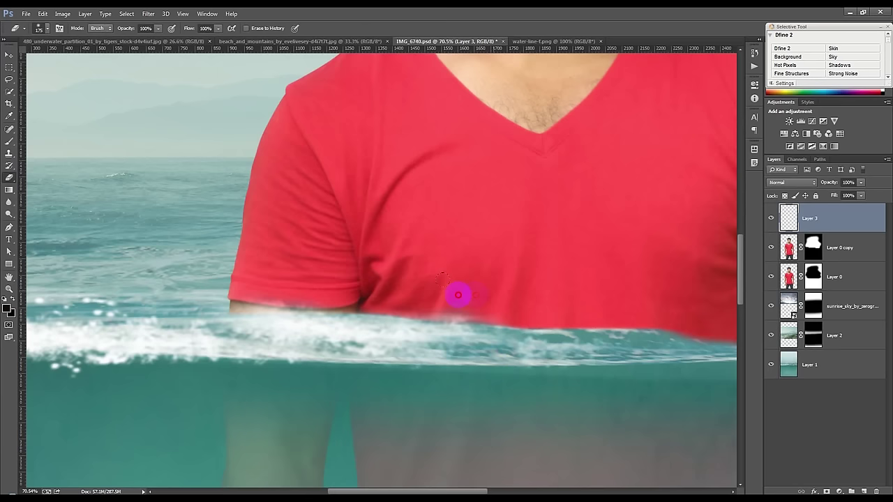
{"action": "left_click_drag", "start_coordinate": [457, 295], "coordinate": [315, 271]}
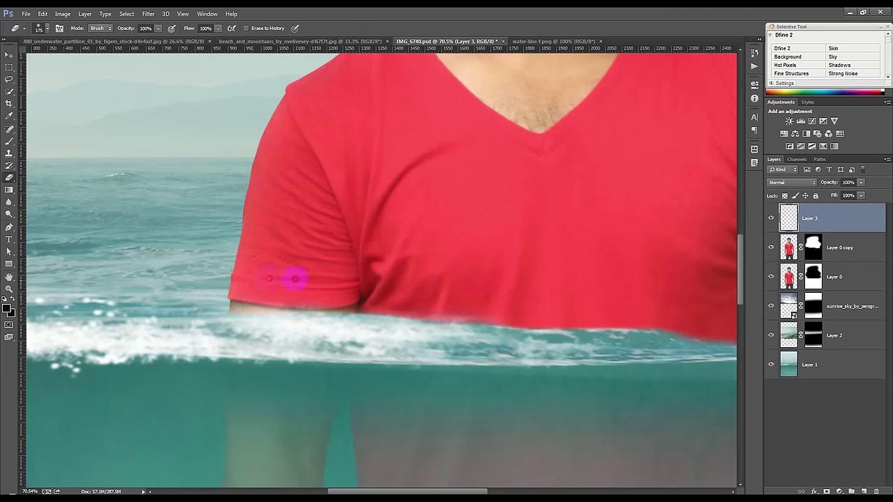
{"action": "left_click", "coordinate": [9, 56]}
{"action": "scroll", "coordinate": [279, 309], "scroll_direction": "down", "scroll_amount": 5}
{"action": "mouse_move", "coordinate": [357, 336]}
{"action": "left_mouse_down"}
{"action": "mouse_move", "coordinate": [471, 337]}
{"action": "mouse_move", "coordinate": [451, 339]}
{"action": "left_mouse_up"}
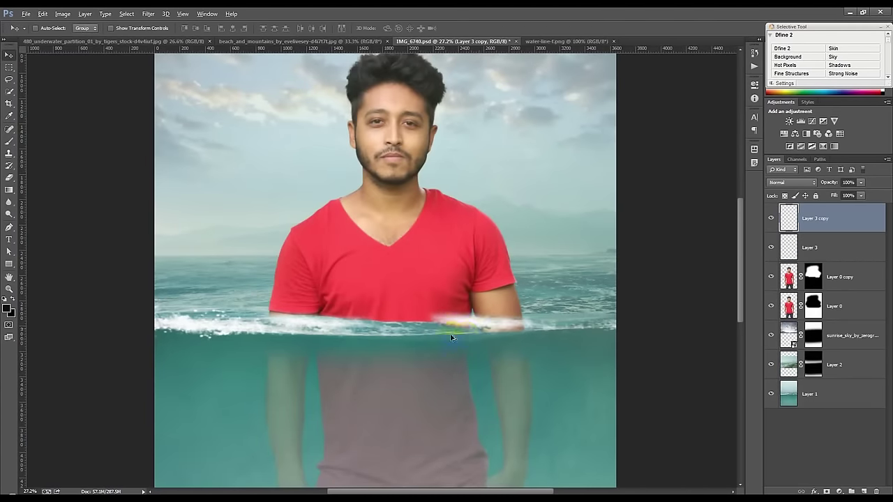
Scale the foam copy to about 64% and rotate it onto the right-arm waterline.
{"action": "scroll", "coordinate": [565, 342], "scroll_direction": "up", "scroll_amount": 5}
{"action": "key", "text": "ctrl+t"}
{"action": "left_click_drag", "start_coordinate": [618, 407], "coordinate": [637, 389]}
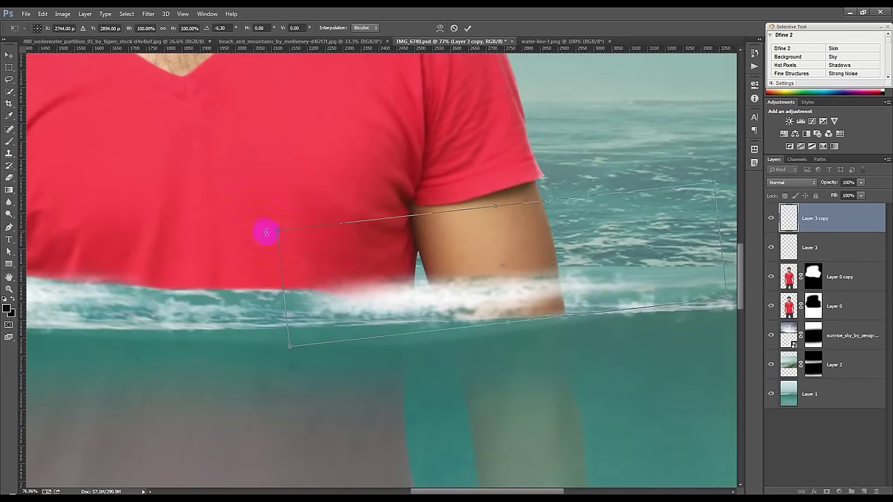
{"action": "mouse_move", "coordinate": [277, 231]}
{"action": "left_mouse_down"}
{"action": "mouse_move", "coordinate": [356, 247]}
{"action": "mouse_move", "coordinate": [375, 295]}
{"action": "mouse_move", "coordinate": [333, 298]}
{"action": "mouse_move", "coordinate": [442, 395]}
{"action": "mouse_move", "coordinate": [434, 393]}
{"action": "left_mouse_up"}
{"action": "left_click_drag", "start_coordinate": [372, 285], "coordinate": [361, 297]}
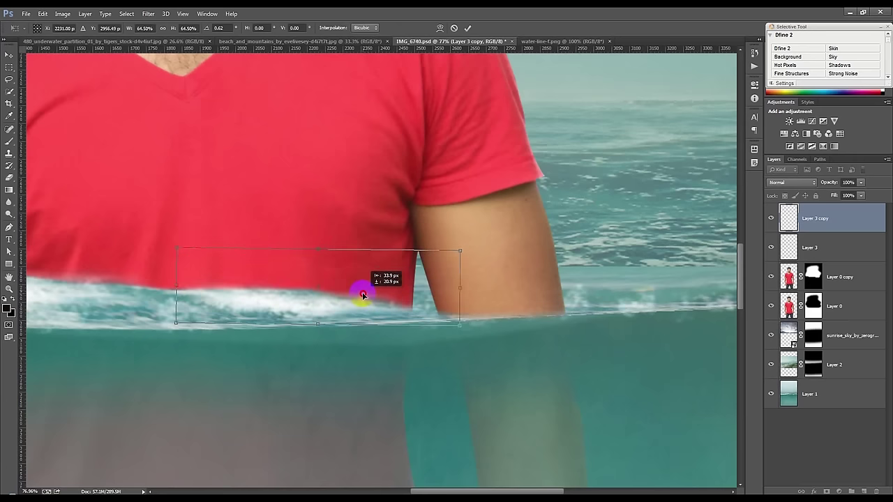
{"action": "key", "text": "Return"}
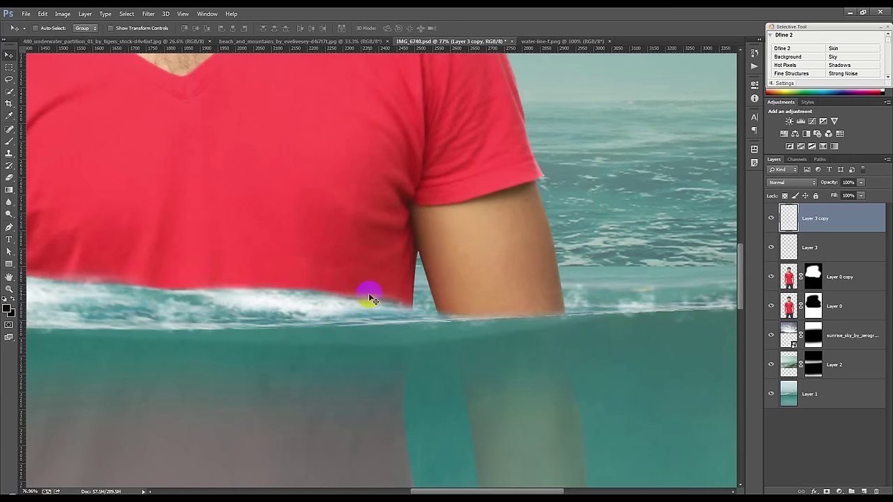
Lower the foam layer opacity to 76% and select the original foam layer.
{"action": "scroll", "coordinate": [323, 321], "scroll_direction": "down", "scroll_amount": 5}
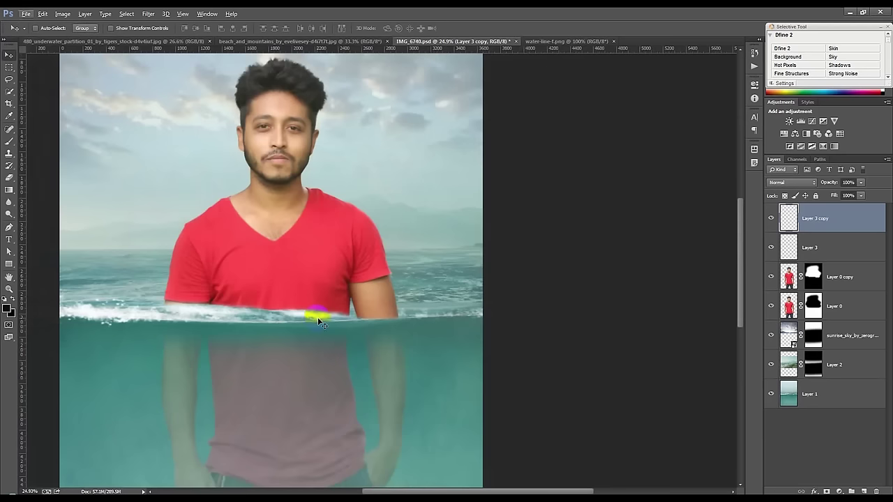
{"action": "scroll", "coordinate": [290, 325], "scroll_direction": "up", "scroll_amount": 1}
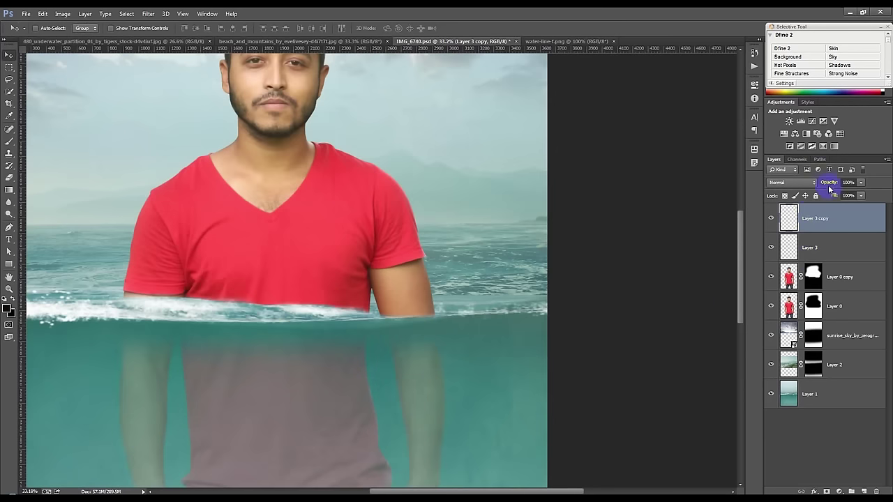
{"action": "left_click_drag", "start_coordinate": [819, 184], "coordinate": [815, 184]}
{"action": "key", "text": "alt+bracketleft"}
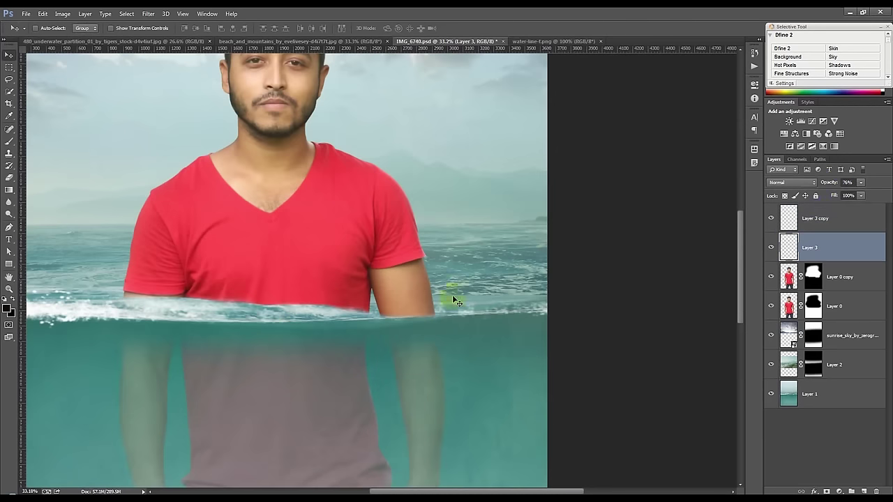
{"action": "scroll", "coordinate": [416, 333], "scroll_direction": "down", "scroll_amount": 5}
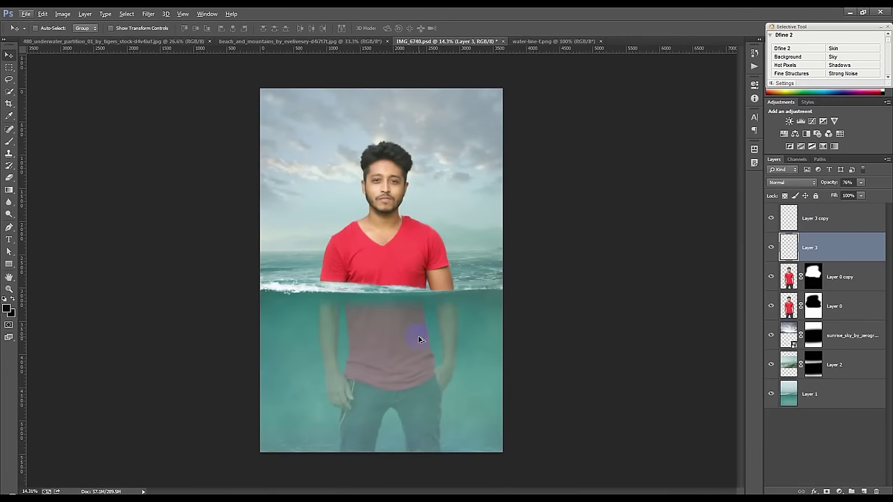
{"action": "scroll", "coordinate": [419, 340], "scroll_direction": "up", "scroll_amount": 1}
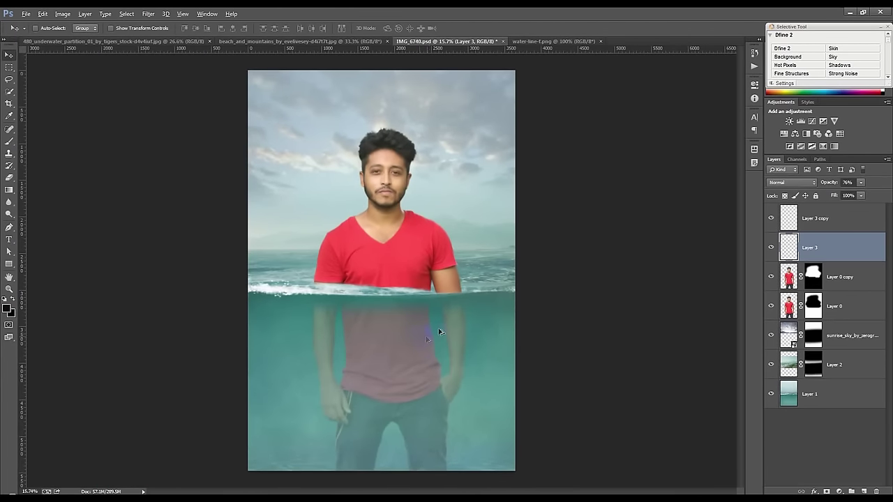
{"action": "scroll", "coordinate": [438, 332], "scroll_direction": "down", "scroll_amount": 1}
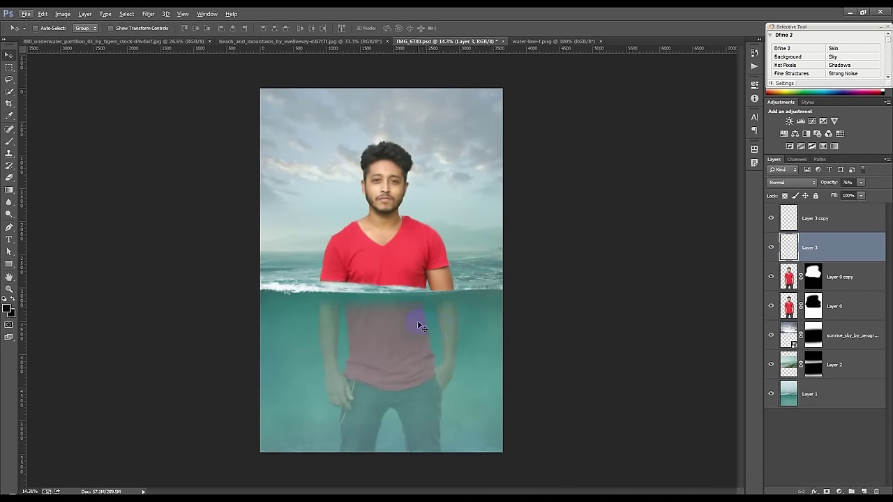
{"action": "left_click", "coordinate": [847, 286]}
{"action": "left_click", "coordinate": [849, 307], "text": "shift"}
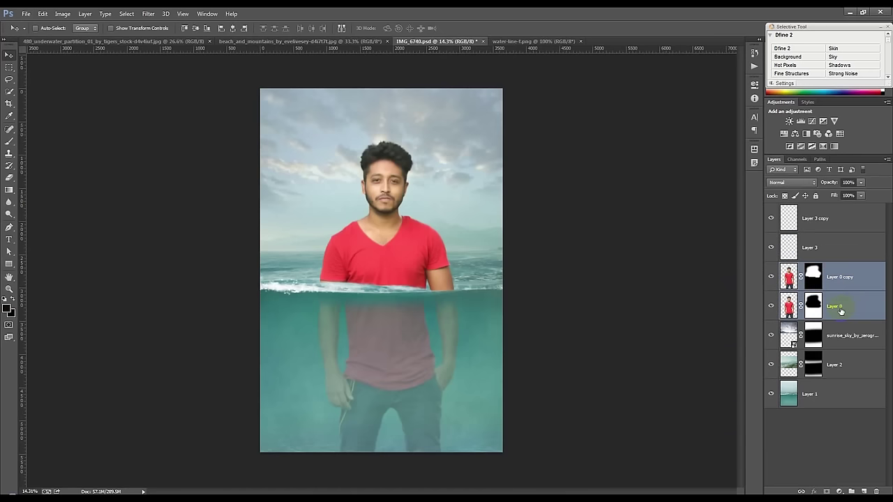
{"action": "key", "text": "ctrl+e"}
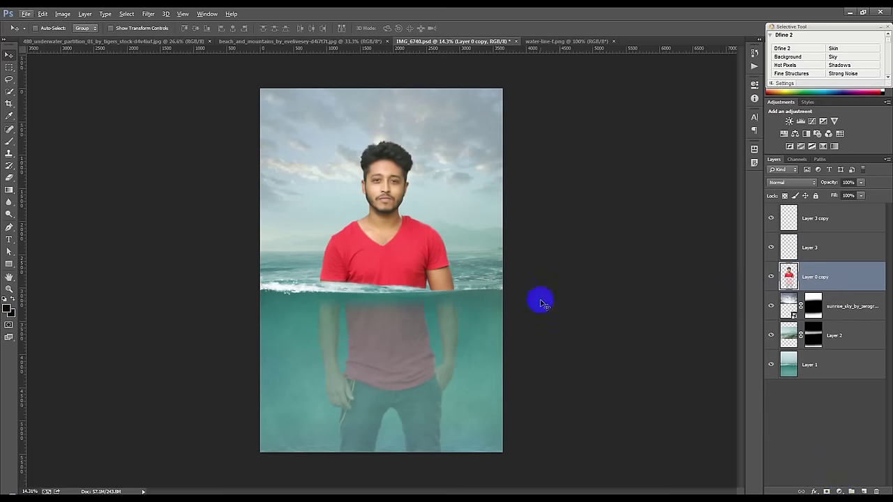
{"action": "scroll", "coordinate": [539, 302], "scroll_direction": "up", "scroll_amount": 2}
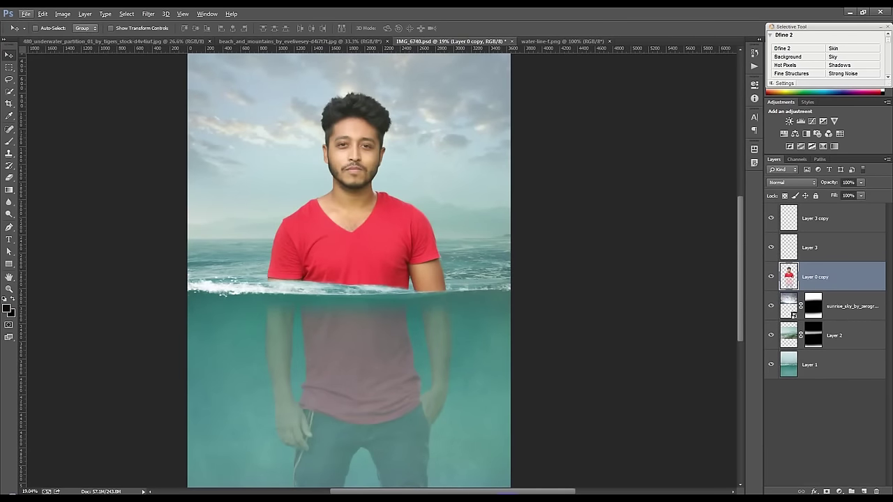
{"action": "mouse_move", "coordinate": [251, 492]}
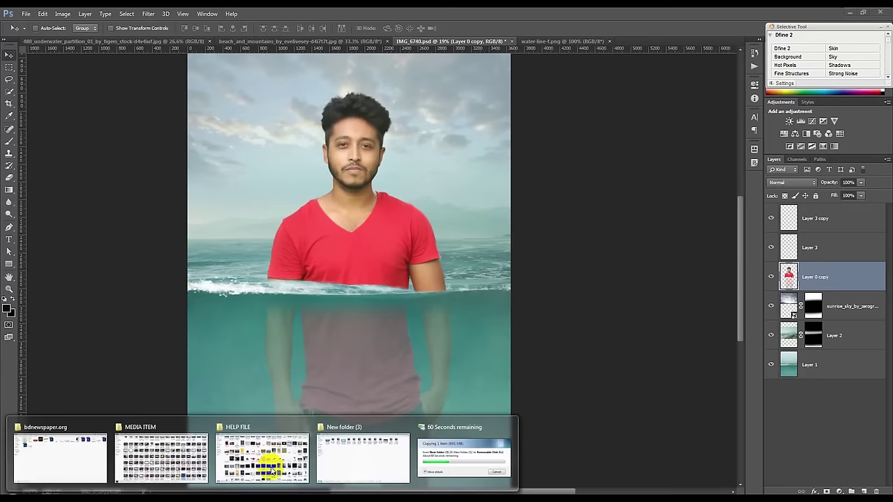
Browse the HELP FILE folder and preview water_splash_3 in Windows Photo Viewer.
{"action": "left_click", "coordinate": [253, 457]}
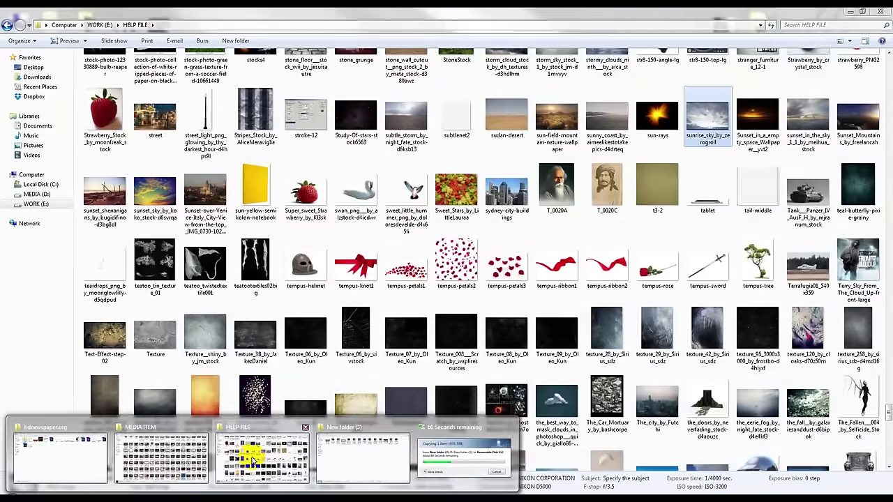
{"action": "scroll", "coordinate": [474, 307], "scroll_direction": "down", "scroll_amount": 5}
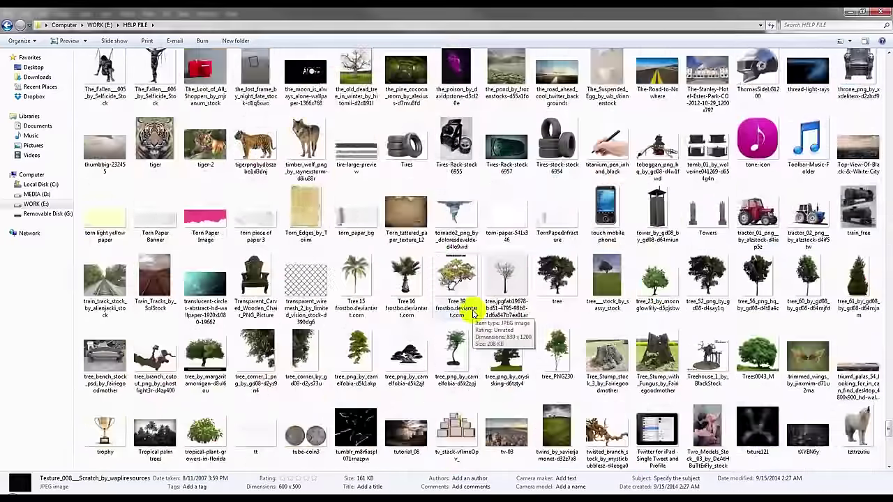
{"action": "scroll", "coordinate": [465, 307], "scroll_direction": "down", "scroll_amount": 7}
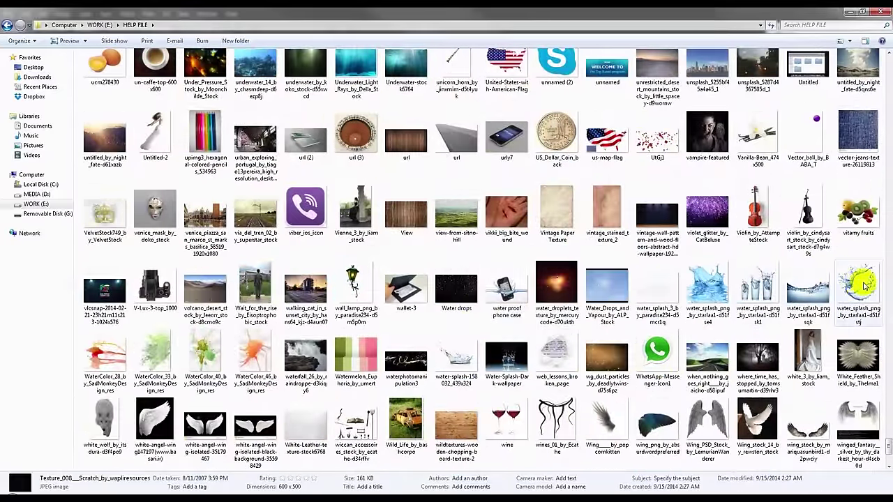
{"action": "left_click_drag", "start_coordinate": [852, 283], "coordinate": [452, 370]}
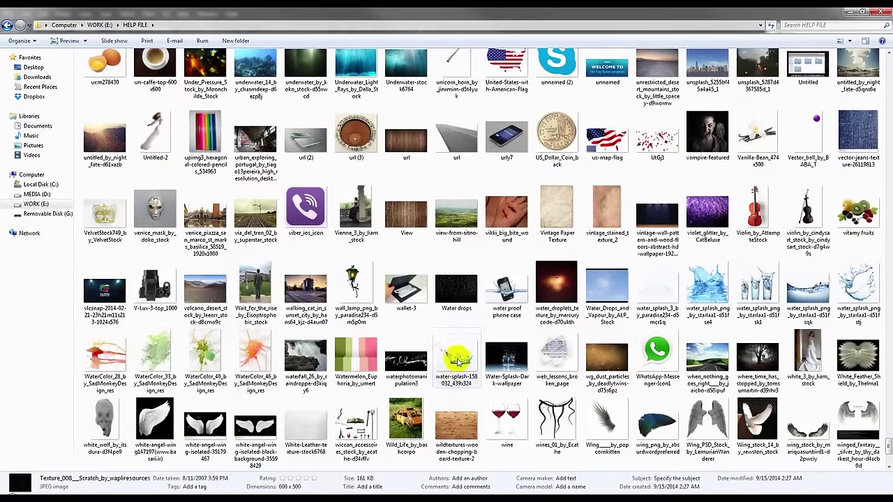
{"action": "double_click", "coordinate": [647, 300]}
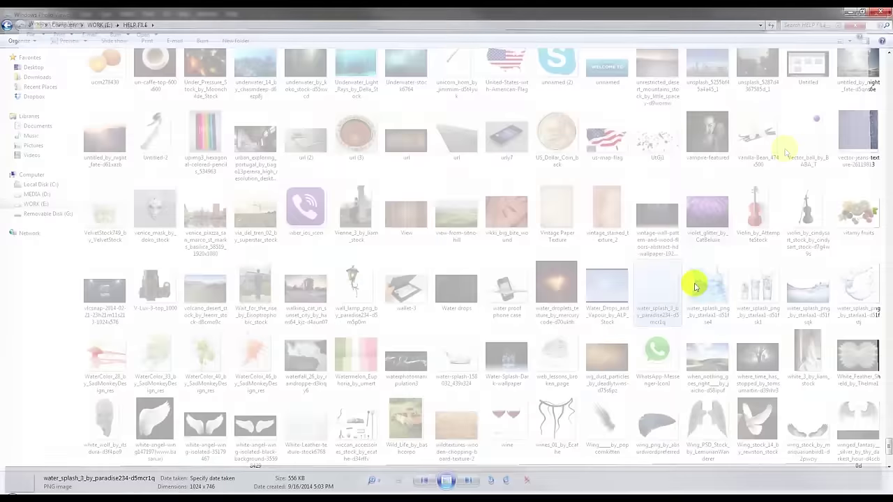
{"action": "left_click", "coordinate": [880, 12]}
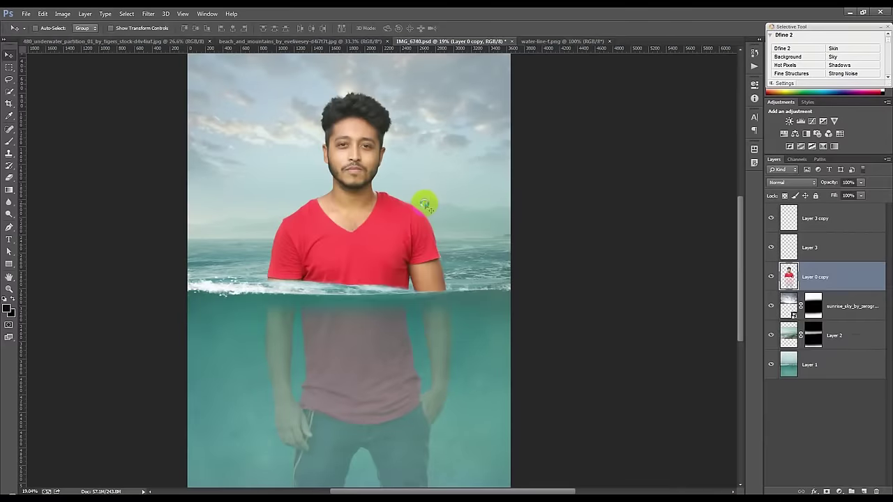
Place water_splash_3, flip it vertically and set it at the waterline beside the waist.
{"action": "mouse_move", "coordinate": [424, 204]}
{"action": "left_mouse_down"}
{"action": "mouse_move", "coordinate": [380, 260]}
{"action": "mouse_move", "coordinate": [385, 285]}
{"action": "left_mouse_up"}
{"action": "scroll", "coordinate": [367, 270], "scroll_direction": "up", "scroll_amount": 3}
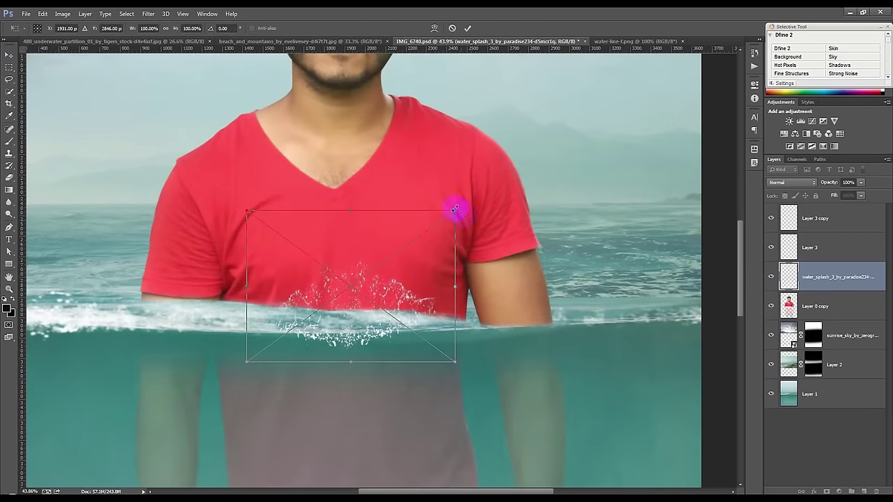
{"action": "left_click_drag", "start_coordinate": [426, 210], "coordinate": [427, 250]}
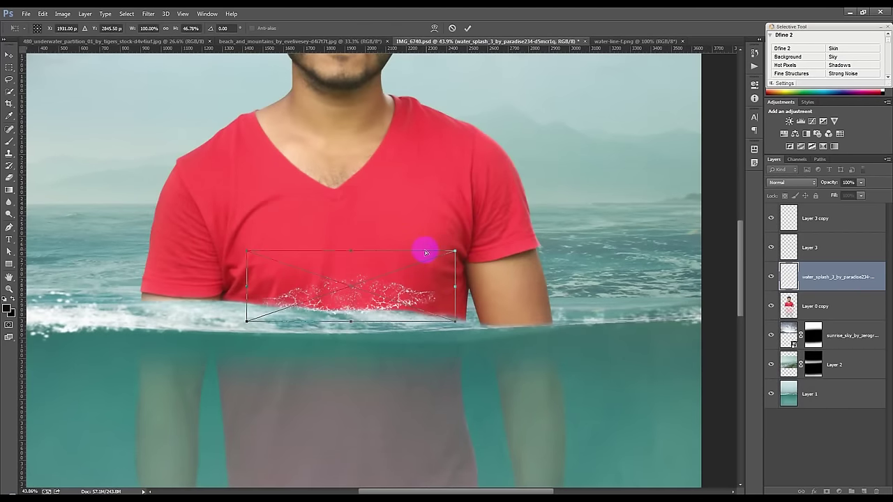
{"action": "key", "text": "ctrl+z"}
{"action": "right_click", "coordinate": [406, 292]}
{"action": "left_click", "coordinate": [435, 432]}
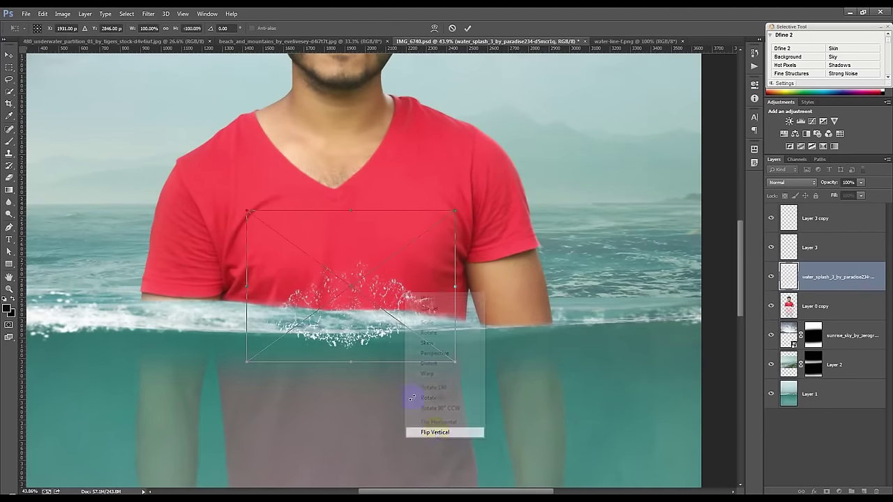
{"action": "left_click_drag", "start_coordinate": [377, 321], "coordinate": [362, 386]}
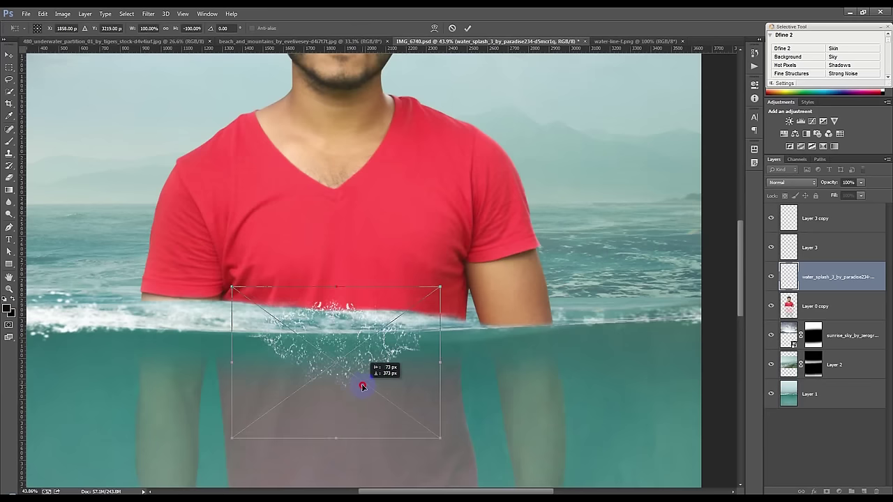
{"action": "left_click_drag", "start_coordinate": [362, 386], "coordinate": [257, 374]}
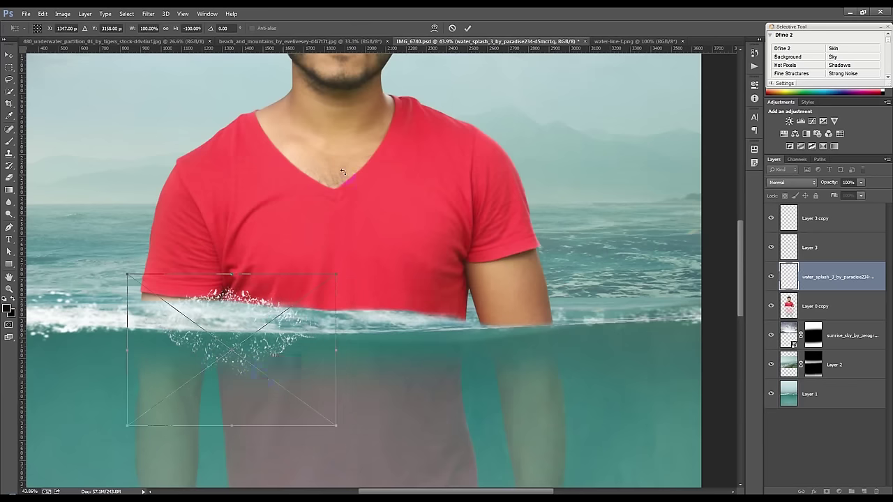
{"action": "left_click", "coordinate": [468, 28]}
Rasterize the splash layer and erase its spray below the waterline.
{"action": "left_click", "coordinate": [9, 177]}
{"action": "left_click", "coordinate": [290, 318]}
{"action": "left_click", "coordinate": [423, 196]}
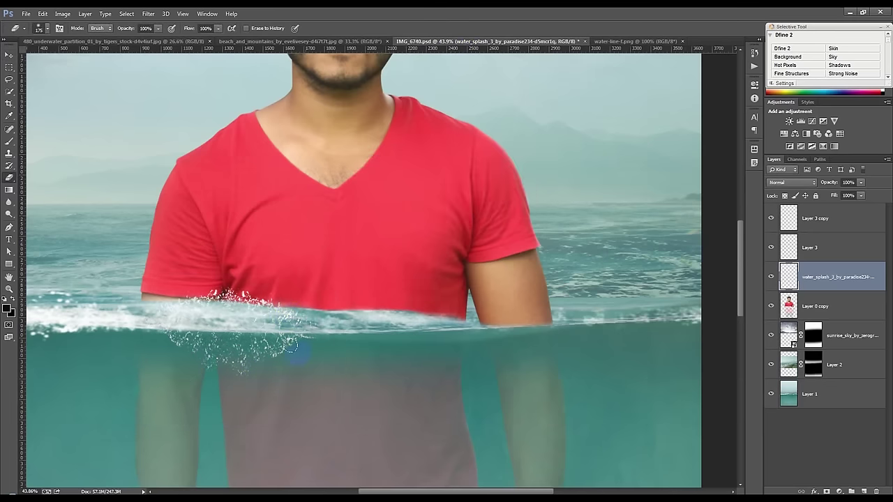
{"action": "left_click_drag", "start_coordinate": [249, 351], "coordinate": [276, 363]}
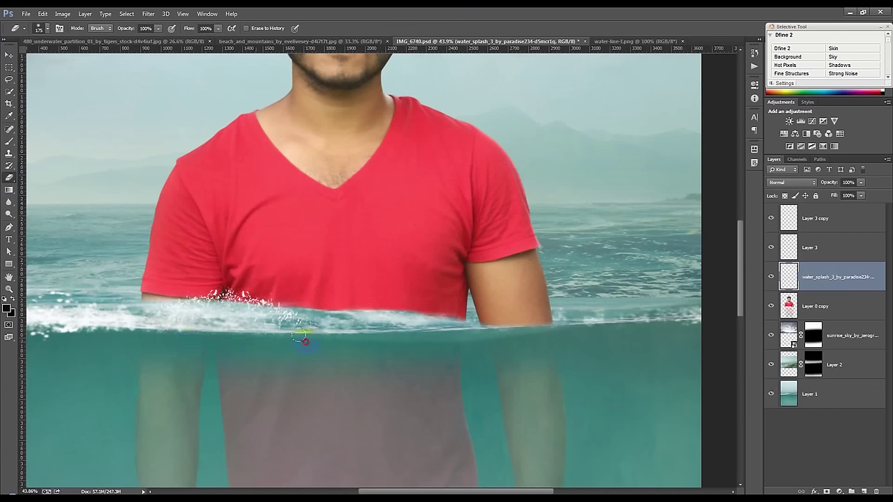
{"action": "left_click_drag", "start_coordinate": [311, 332], "coordinate": [169, 318]}
Alt-drag a splash copy onto the right arm, tilt it, and warp it to fit.
{"action": "left_click", "coordinate": [9, 55]}
{"action": "mouse_move", "coordinate": [307, 315]}
{"action": "left_mouse_down"}
{"action": "mouse_move", "coordinate": [572, 309]}
{"action": "mouse_move", "coordinate": [562, 321]}
{"action": "left_mouse_up"}
{"action": "scroll", "coordinate": [562, 321], "scroll_direction": "up", "scroll_amount": 2}
{"action": "key", "text": "ctrl+t"}
{"action": "left_click_drag", "start_coordinate": [642, 314], "coordinate": [656, 270]}
{"action": "left_click_drag", "start_coordinate": [537, 294], "coordinate": [566, 311]}
{"action": "right_click", "coordinate": [563, 318]}
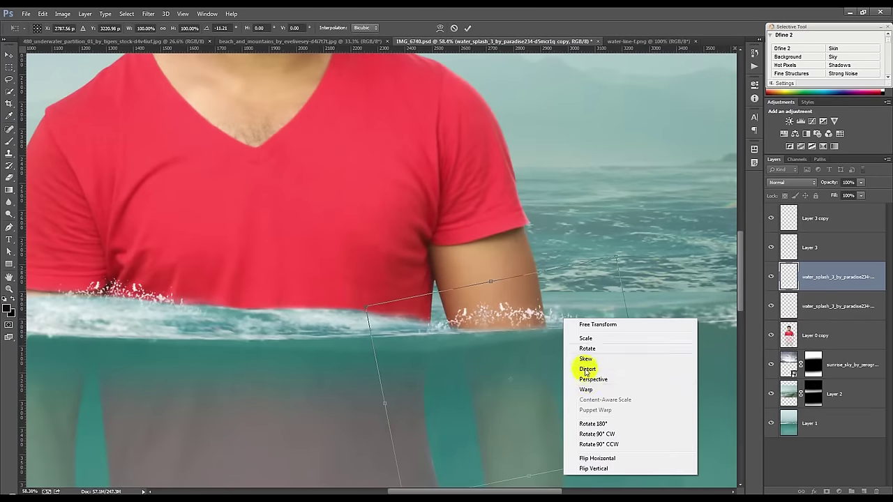
{"action": "left_click", "coordinate": [592, 391]}
{"action": "left_click_drag", "start_coordinate": [528, 344], "coordinate": [528, 342]}
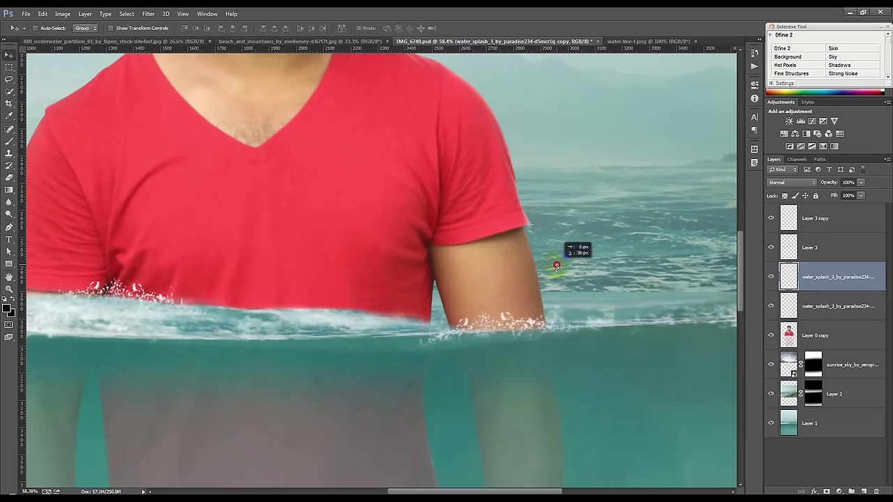
Shrink, reposition and slightly rotate the arm splash, then commit the transform.
{"action": "key", "text": "ctrl+t"}
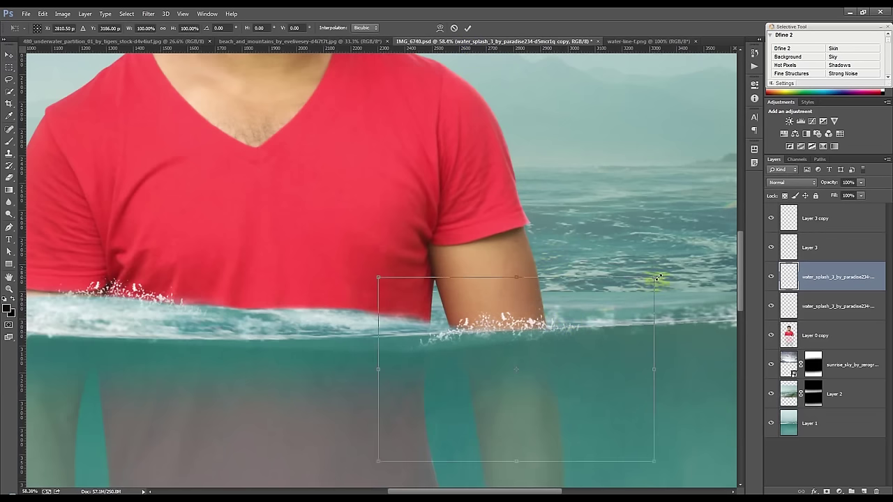
{"action": "left_click_drag", "start_coordinate": [656, 278], "coordinate": [612, 299]}
{"action": "mouse_move", "coordinate": [558, 325]}
{"action": "left_mouse_down"}
{"action": "mouse_move", "coordinate": [541, 336]}
{"action": "mouse_move", "coordinate": [419, 325]}
{"action": "mouse_move", "coordinate": [428, 325]}
{"action": "left_mouse_up"}
{"action": "left_click_drag", "start_coordinate": [556, 343], "coordinate": [556, 343]}
{"action": "key", "text": "Return"}
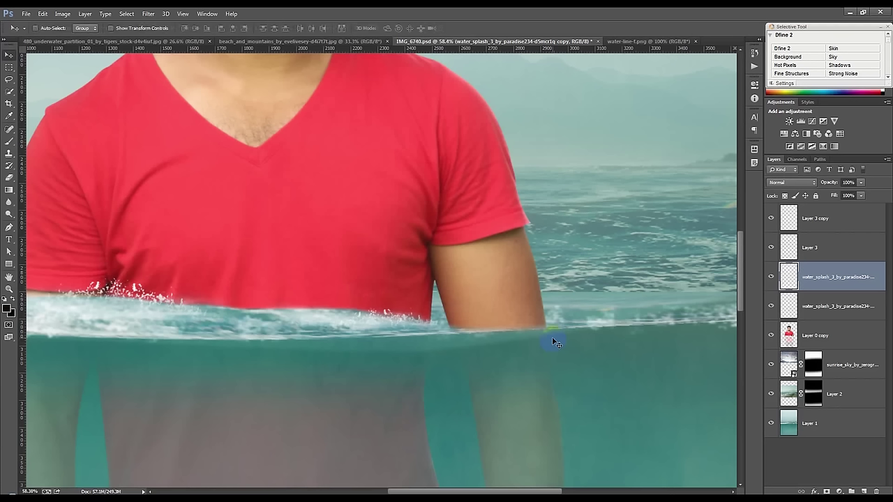
Place another splash copy at a new spot along the waterline.
{"action": "scroll", "coordinate": [518, 291], "scroll_direction": "down", "scroll_amount": 2}
{"action": "scroll", "coordinate": [520, 289], "scroll_direction": "down", "scroll_amount": 2}
{"action": "scroll", "coordinate": [524, 283], "scroll_direction": "down", "scroll_amount": 1}
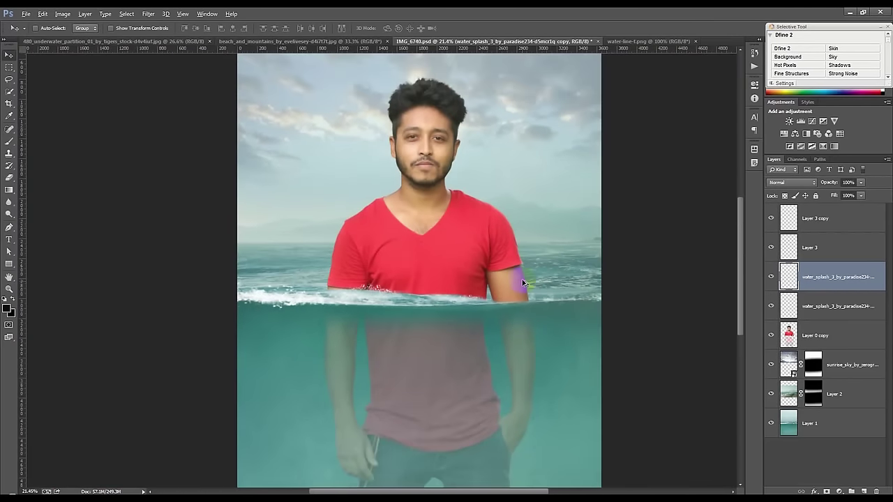
{"action": "scroll", "coordinate": [522, 281], "scroll_direction": "up", "scroll_amount": 3}
{"action": "mouse_move", "coordinate": [507, 279]}
{"action": "left_mouse_down"}
{"action": "mouse_move", "coordinate": [173, 262]}
{"action": "mouse_move", "coordinate": [380, 267]}
{"action": "left_mouse_up"}
{"action": "scroll", "coordinate": [177, 265], "scroll_direction": "down", "scroll_amount": 1}
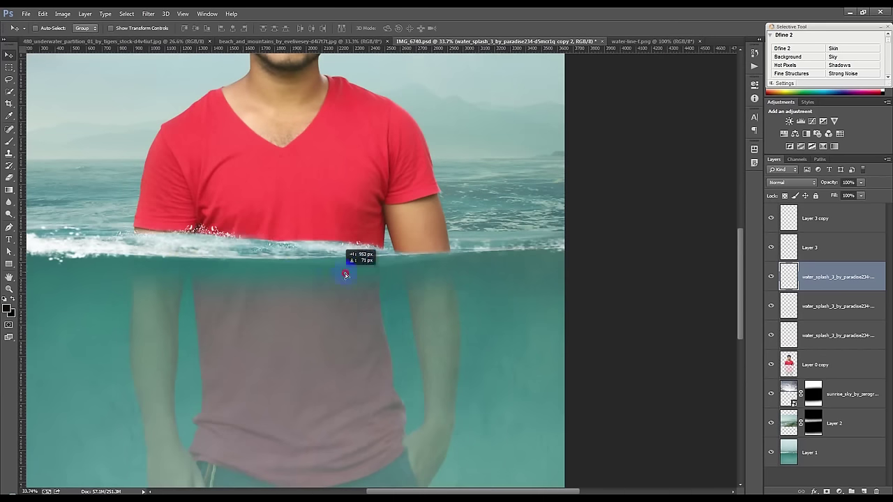
{"action": "left_click_drag", "start_coordinate": [380, 267], "coordinate": [379, 269]}
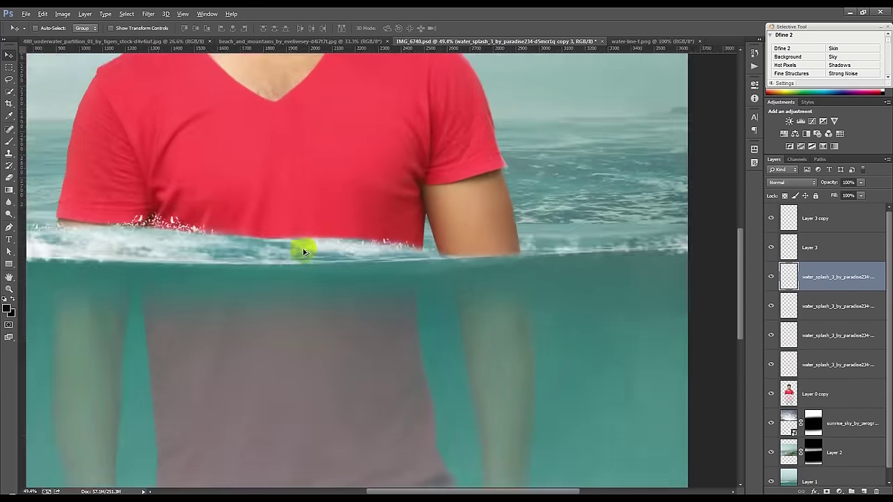
Shrink that copy, slide it along the waterline, and add one more copy further right.
{"action": "scroll", "coordinate": [302, 249], "scroll_direction": "up", "scroll_amount": 2}
{"action": "key", "text": "ctrl+t"}
{"action": "left_click_drag", "start_coordinate": [437, 351], "coordinate": [424, 345]}
{"action": "mouse_move", "coordinate": [380, 296]}
{"action": "left_mouse_down"}
{"action": "mouse_move", "coordinate": [464, 285]}
{"action": "mouse_move", "coordinate": [534, 298]}
{"action": "mouse_move", "coordinate": [618, 290]}
{"action": "mouse_move", "coordinate": [430, 291]}
{"action": "mouse_move", "coordinate": [255, 275]}
{"action": "left_mouse_up"}
{"action": "left_click", "coordinate": [468, 29]}
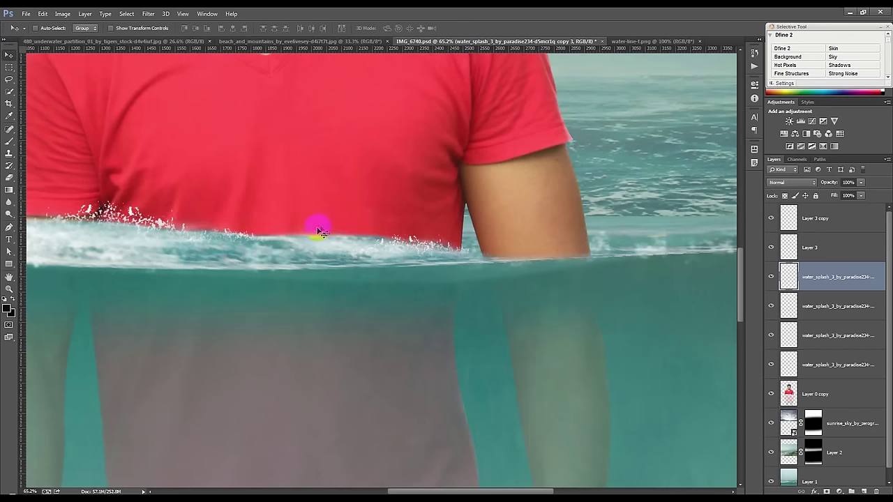
{"action": "mouse_move", "coordinate": [318, 232]}
{"action": "left_mouse_down"}
{"action": "mouse_move", "coordinate": [379, 231]}
{"action": "mouse_move", "coordinate": [419, 243]}
{"action": "mouse_move", "coordinate": [410, 236]}
{"action": "left_mouse_up"}
{"action": "key", "text": "ctrl+0"}
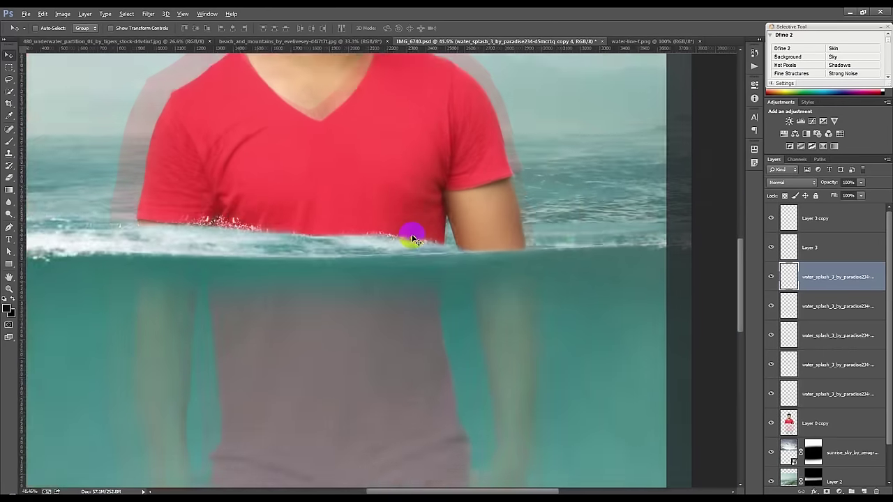
{"action": "mouse_move", "coordinate": [301, 455]}
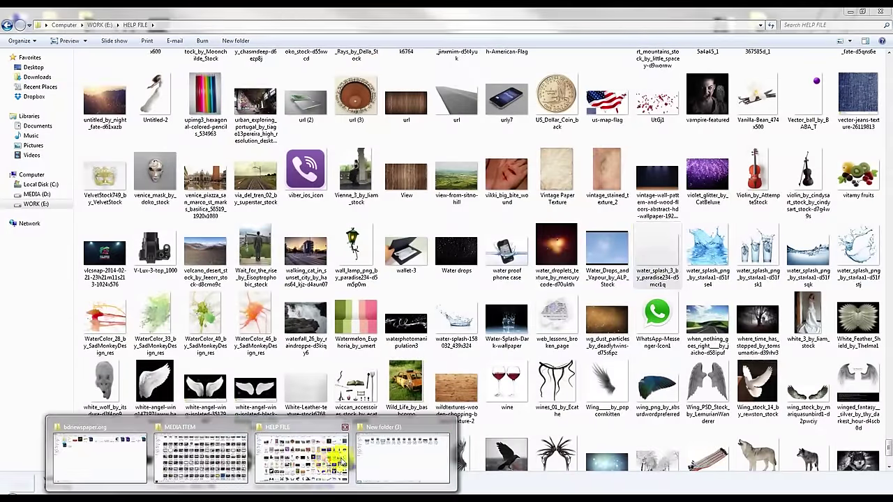
Preview splash images in HELP FILE and drag water_splash_png_by_starlaa1-d51fstj into the composite.
{"action": "left_click", "coordinate": [337, 457]}
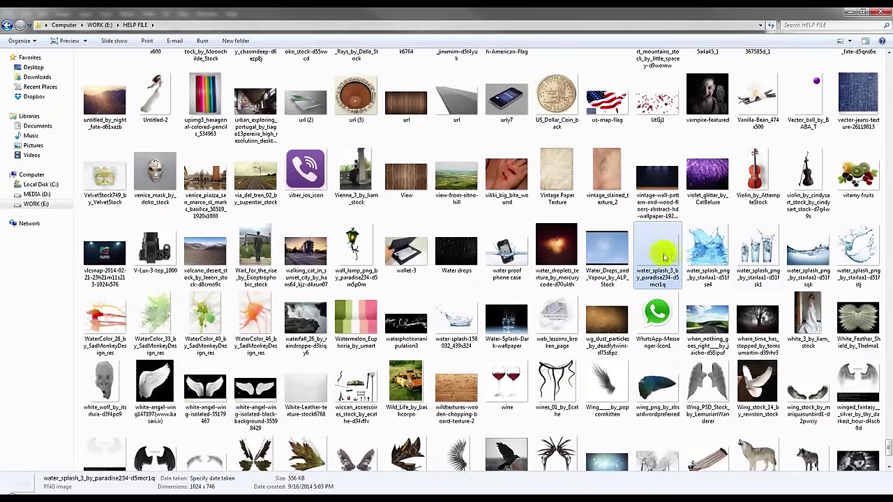
{"action": "double_click", "coordinate": [855, 247]}
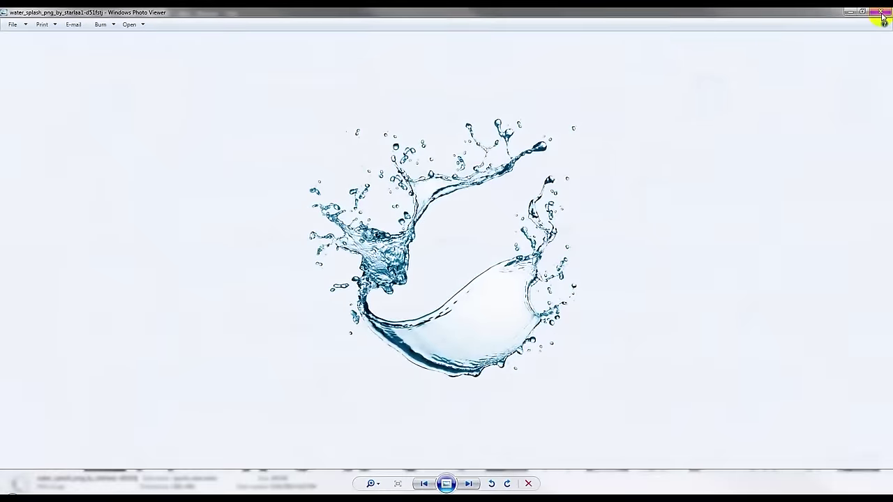
{"action": "left_click", "coordinate": [882, 14]}
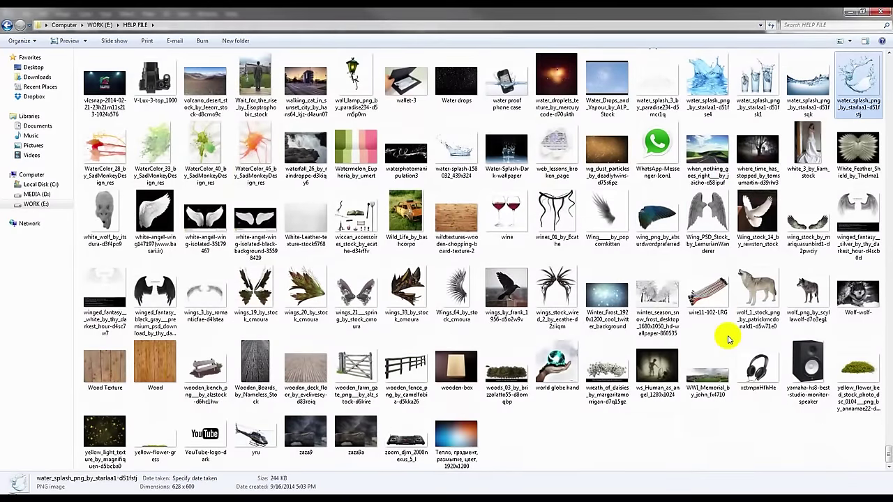
{"action": "double_click", "coordinate": [422, 157]}
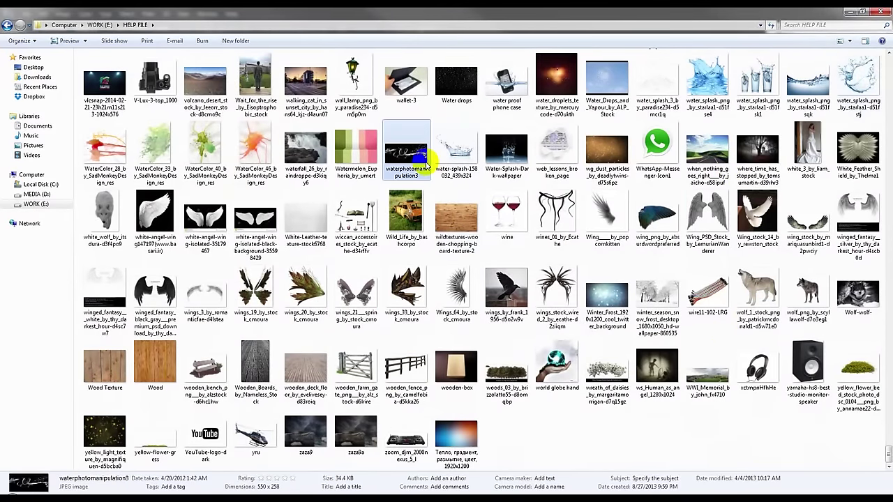
{"action": "left_click", "coordinate": [880, 12]}
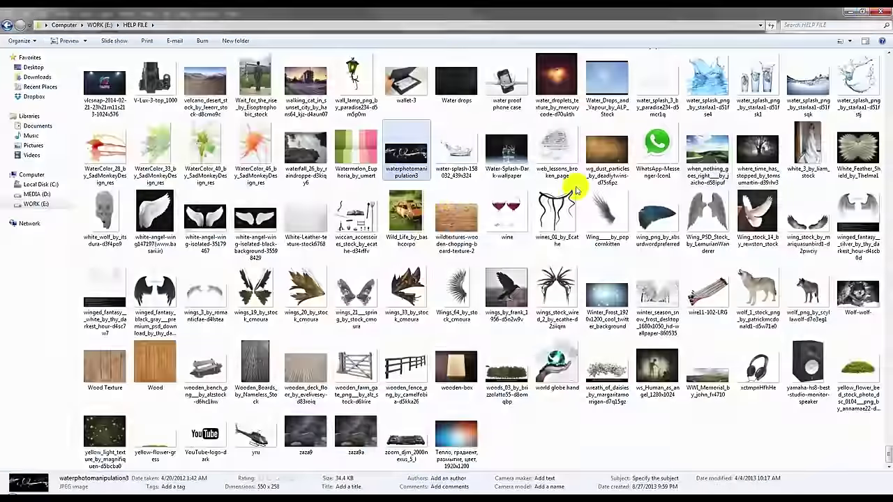
{"action": "key", "text": "Left"}
{"action": "key", "text": "Left"}
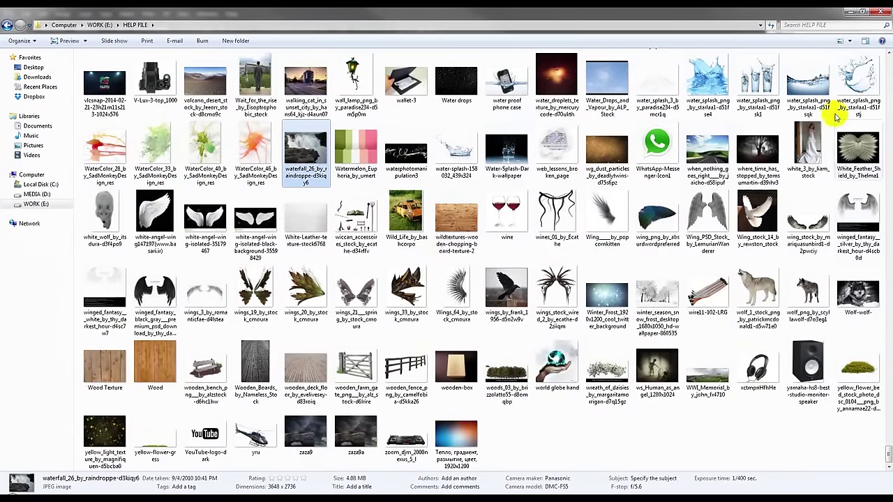
{"action": "left_click", "coordinate": [847, 87]}
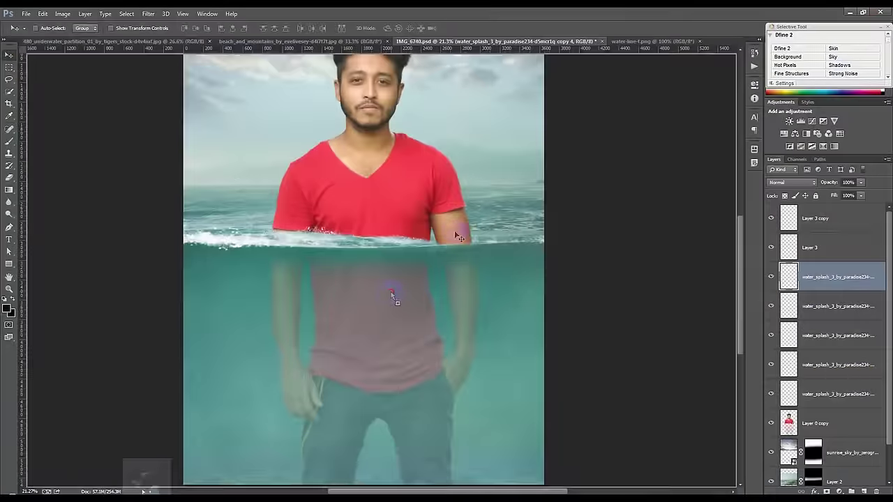
{"action": "mouse_move", "coordinate": [174, 480]}
{"action": "left_mouse_down"}
{"action": "mouse_move", "coordinate": [376, 287]}
{"action": "mouse_move", "coordinate": [524, 253]}
{"action": "left_mouse_up"}
Shrink, tilt and shift the curled splash against the shirt's left side, then commit.
{"action": "scroll", "coordinate": [394, 251], "scroll_direction": "up", "scroll_amount": 3}
{"action": "left_click_drag", "start_coordinate": [488, 293], "coordinate": [408, 261]}
{"action": "left_click_drag", "start_coordinate": [574, 303], "coordinate": [528, 363]}
{"action": "mouse_move", "coordinate": [404, 320]}
{"action": "left_mouse_down"}
{"action": "mouse_move", "coordinate": [110, 249]}
{"action": "mouse_move", "coordinate": [327, 323]}
{"action": "left_mouse_up"}
{"action": "left_click_drag", "start_coordinate": [422, 293], "coordinate": [323, 293]}
{"action": "left_click_drag", "start_coordinate": [380, 296], "coordinate": [488, 342]}
{"action": "left_click_drag", "start_coordinate": [242, 280], "coordinate": [249, 284]}
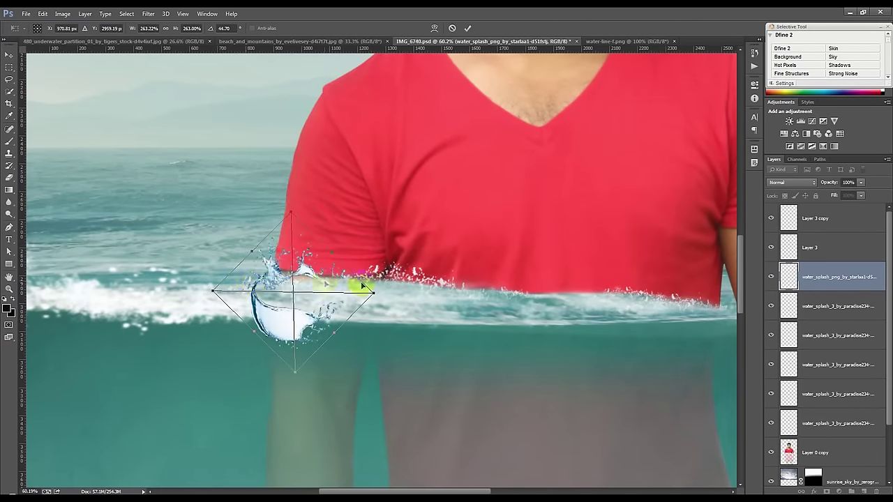
{"action": "left_click_drag", "start_coordinate": [367, 305], "coordinate": [426, 323]}
{"action": "left_click_drag", "start_coordinate": [239, 293], "coordinate": [237, 285]}
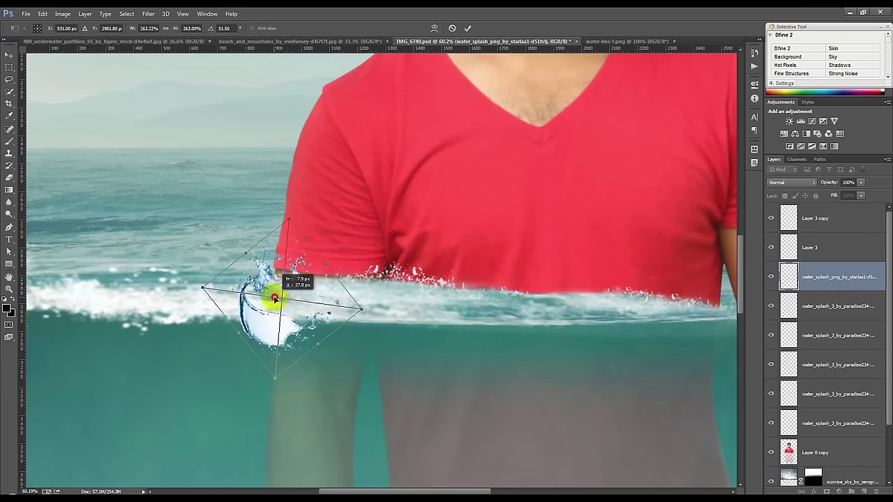
{"action": "left_click_drag", "start_coordinate": [314, 293], "coordinate": [321, 293]}
{"action": "key", "text": "Return"}
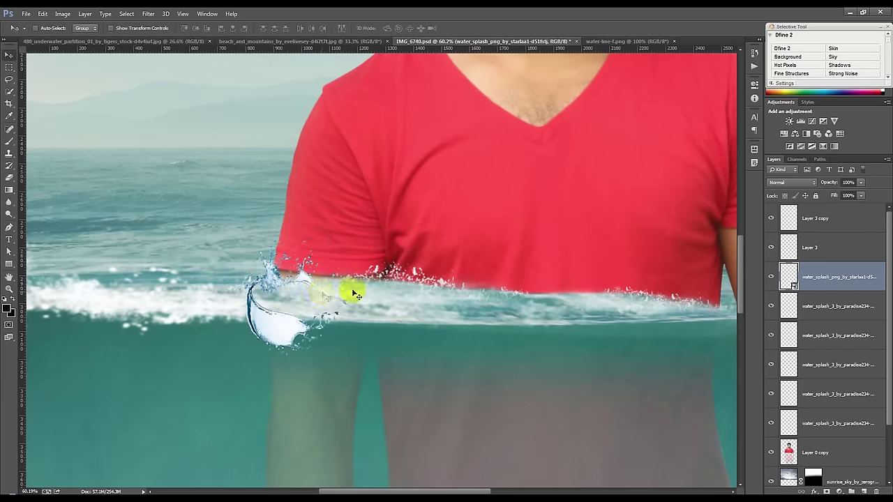
Try Darken, Lighten and Screen blending on the splash, then rasterize its layer.
{"action": "left_click", "coordinate": [809, 185]}
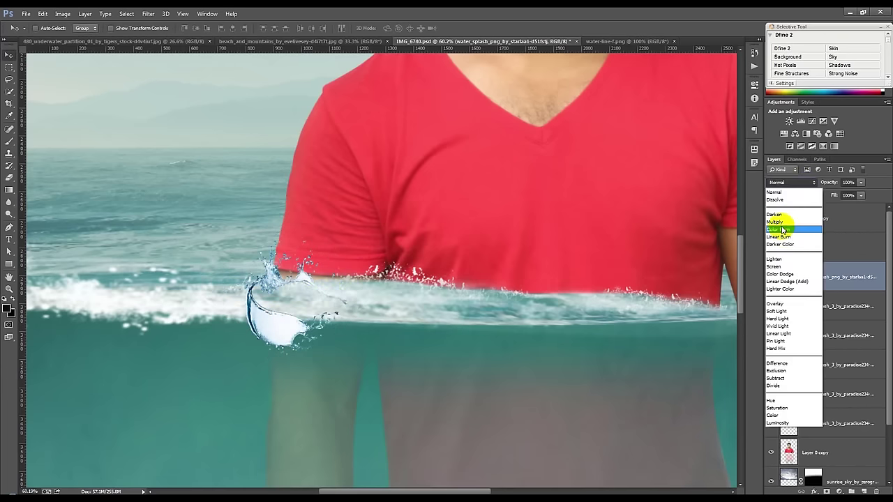
{"action": "left_click", "coordinate": [781, 217]}
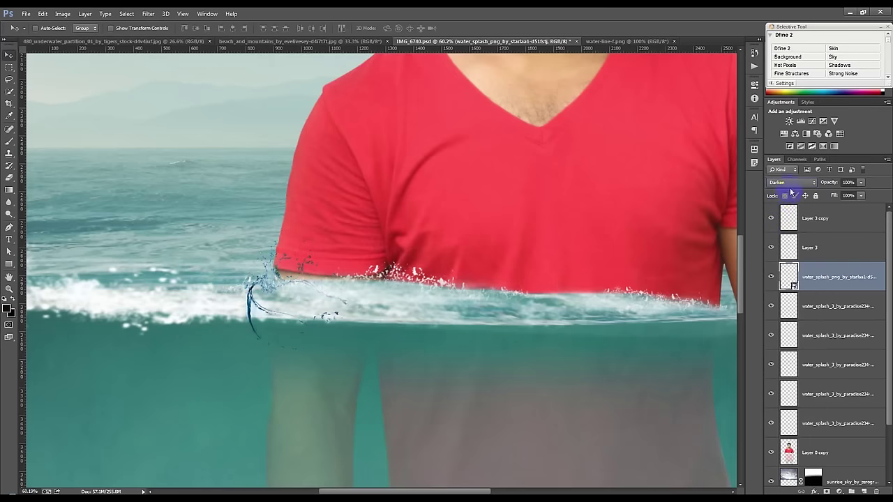
{"action": "key", "text": "Down"}
{"action": "key", "text": "Down"}
{"action": "key", "text": "Down"}
{"action": "key", "text": "Down"}
{"action": "key", "text": "Down"}
{"action": "key", "text": "Down"}
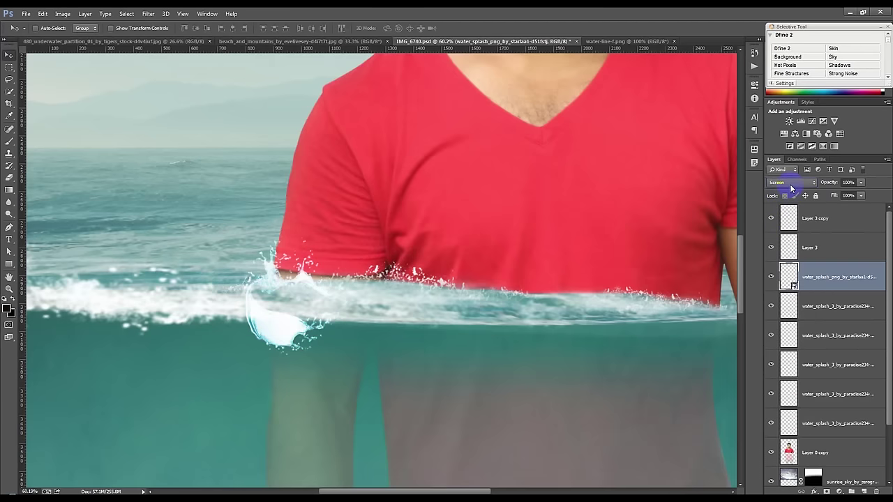
{"action": "key", "text": "Up"}
{"action": "key", "text": "Up"}
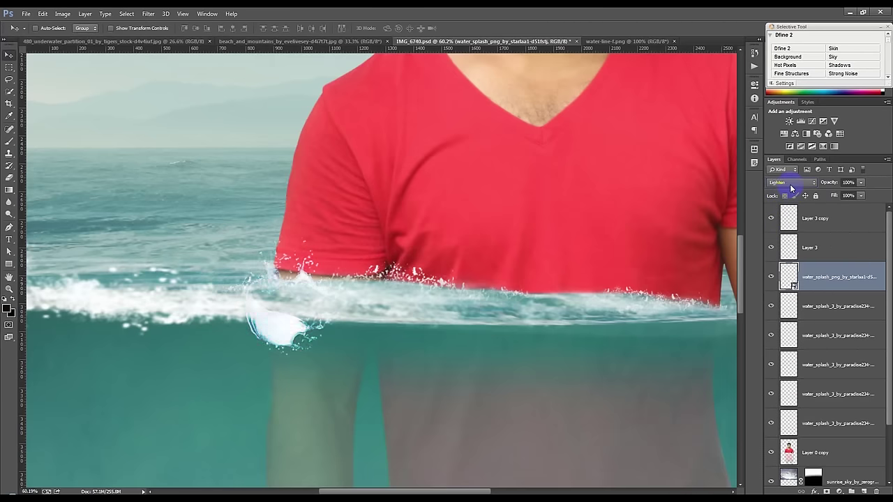
{"action": "key", "text": "Down"}
{"action": "right_click", "coordinate": [820, 277]}
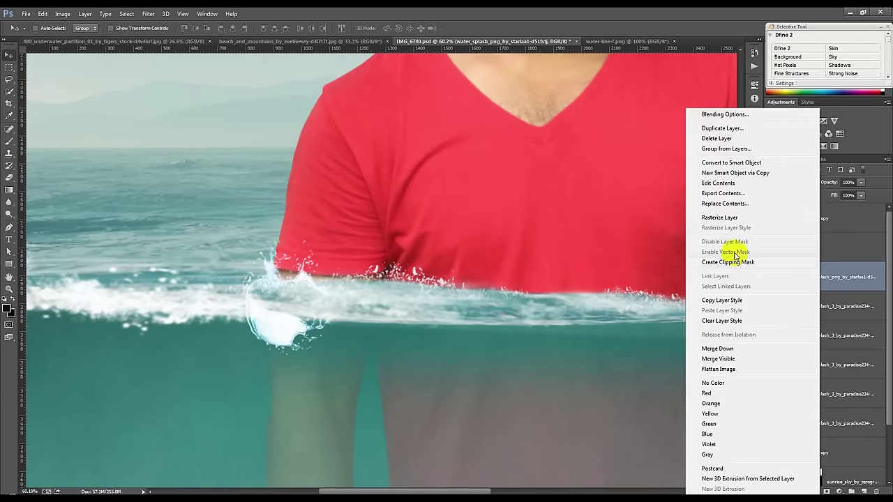
{"action": "left_click", "coordinate": [732, 213]}
Convert the splash to Black & White and set its blend mode to Screen.
{"action": "left_click", "coordinate": [62, 16]}
{"action": "mouse_move", "coordinate": [76, 37]}
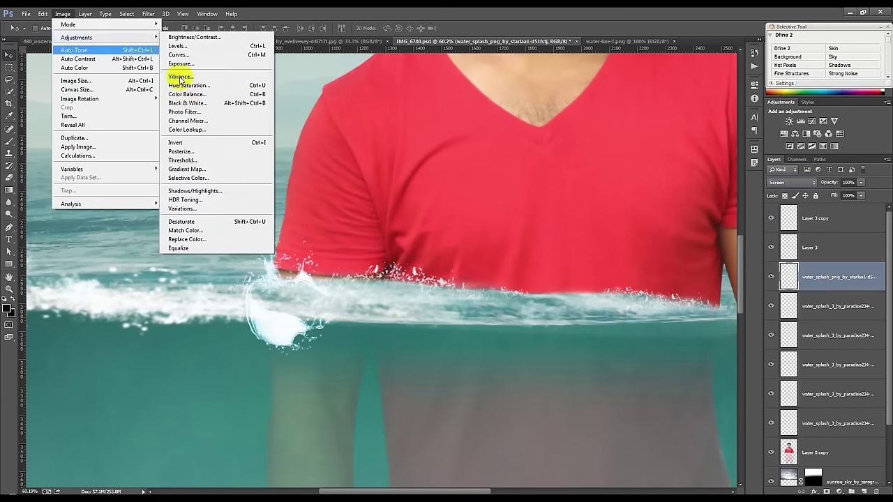
{"action": "left_click", "coordinate": [182, 101]}
{"action": "left_click", "coordinate": [751, 96]}
{"action": "left_click", "coordinate": [792, 182]}
{"action": "left_click", "coordinate": [778, 194]}
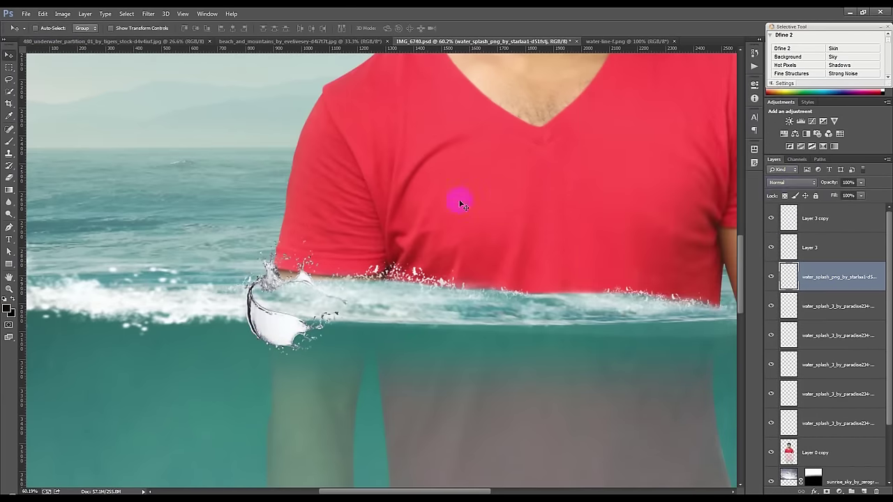
{"action": "left_click", "coordinate": [793, 185]}
{"action": "left_click", "coordinate": [783, 239]}
{"action": "key", "text": "shift+minus"}
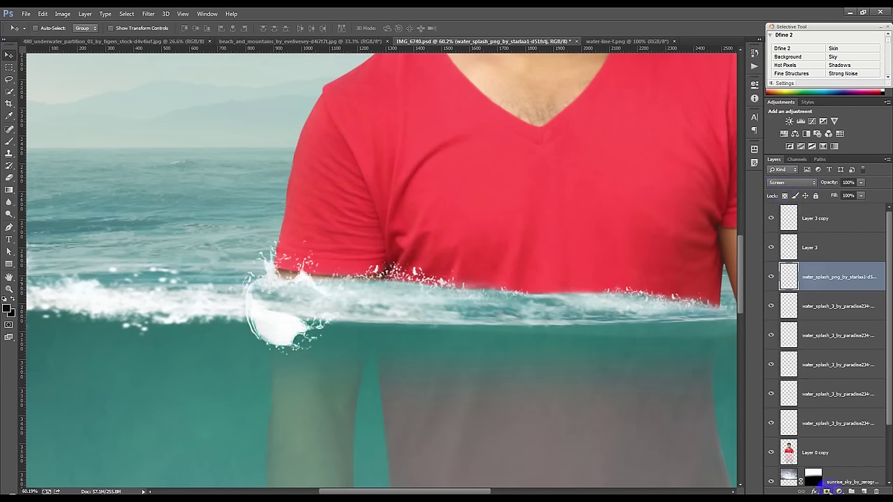
Add a layer mask and paint out the splash blob below the waterline.
{"action": "left_click", "coordinate": [827, 491]}
{"action": "left_click", "coordinate": [7, 144]}
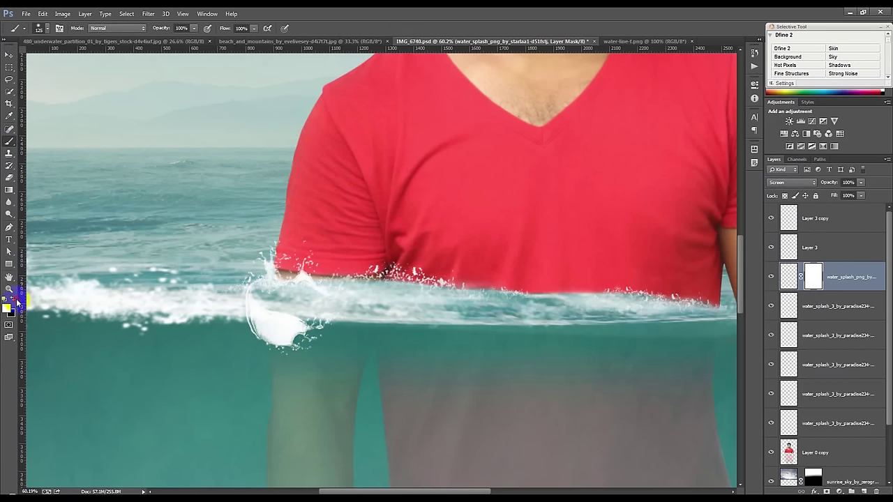
{"action": "mouse_move", "coordinate": [229, 339]}
{"action": "left_mouse_down"}
{"action": "mouse_move", "coordinate": [252, 323]}
{"action": "mouse_move", "coordinate": [251, 305]}
{"action": "mouse_move", "coordinate": [366, 305]}
{"action": "mouse_move", "coordinate": [212, 306]}
{"action": "left_mouse_up"}
Alt-drag a copy of the masked splash over to the right-hand arm.
{"action": "left_click", "coordinate": [7, 53]}
{"action": "scroll", "coordinate": [279, 263], "scroll_direction": "down", "scroll_amount": 3}
{"action": "mouse_move", "coordinate": [369, 279]}
{"action": "left_mouse_down"}
{"action": "mouse_move", "coordinate": [549, 287]}
{"action": "mouse_move", "coordinate": [548, 299]}
{"action": "left_mouse_up"}
{"action": "scroll", "coordinate": [548, 299], "scroll_direction": "up", "scroll_amount": 3}
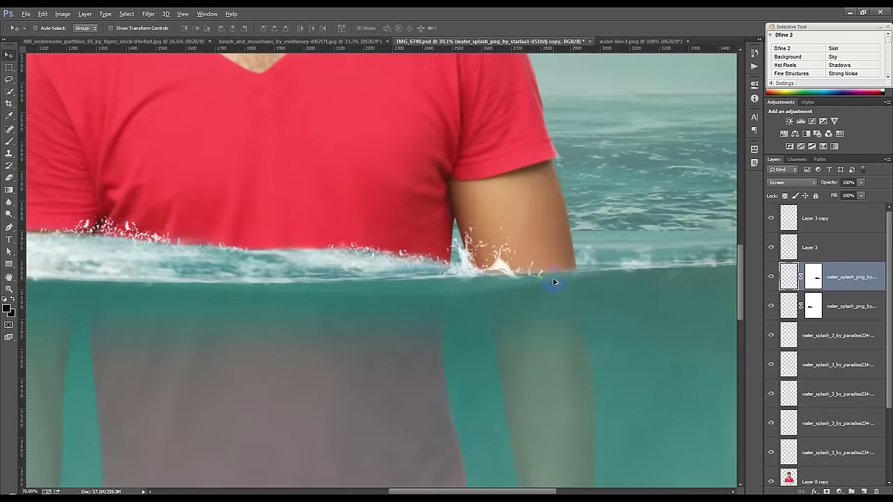
Enlarge the splash copy to about 137%, rotate it and fit it against the arm.
{"action": "scroll", "coordinate": [554, 282], "scroll_direction": "up", "scroll_amount": 1}
{"action": "key", "text": "ctrl+t"}
{"action": "left_click_drag", "start_coordinate": [563, 379], "coordinate": [617, 401]}
{"action": "left_click_drag", "start_coordinate": [457, 288], "coordinate": [479, 309]}
{"action": "left_click_drag", "start_coordinate": [649, 293], "coordinate": [661, 319]}
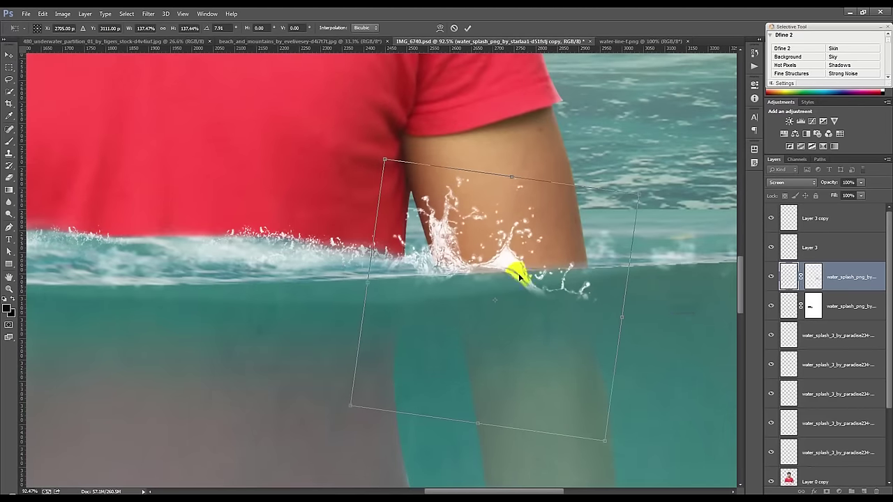
{"action": "left_click_drag", "start_coordinate": [519, 277], "coordinate": [515, 283]}
Warp the splash upward around the arm, nudge it down-right, and commit.
{"action": "right_click", "coordinate": [552, 320]}
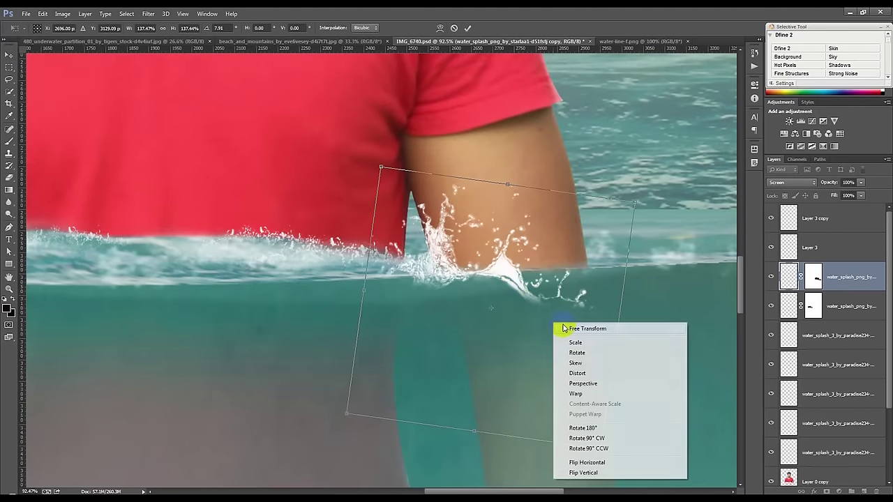
{"action": "left_click", "coordinate": [578, 393]}
{"action": "mouse_move", "coordinate": [588, 343]}
{"action": "left_mouse_down"}
{"action": "mouse_move", "coordinate": [609, 293]}
{"action": "mouse_move", "coordinate": [610, 303]}
{"action": "left_mouse_up"}
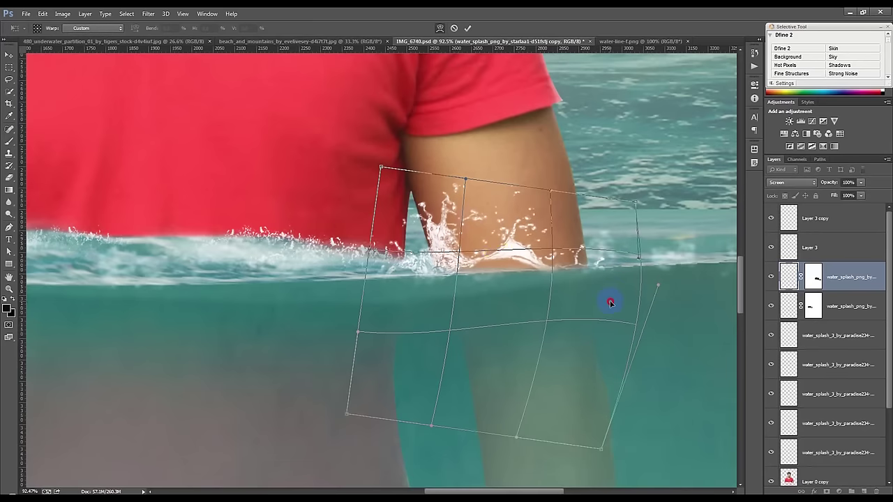
{"action": "left_click_drag", "start_coordinate": [465, 215], "coordinate": [468, 234]}
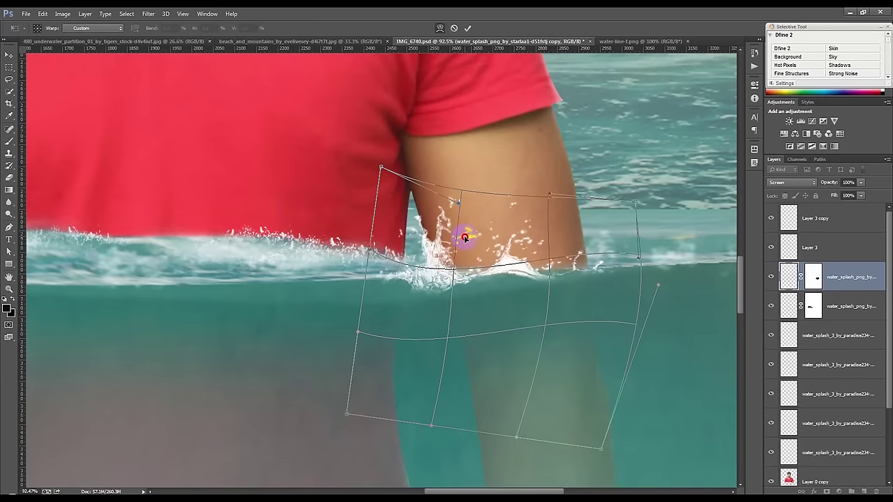
{"action": "right_click", "coordinate": [382, 178]}
{"action": "left_click", "coordinate": [388, 180]}
{"action": "left_click_drag", "start_coordinate": [438, 250], "coordinate": [450, 256]}
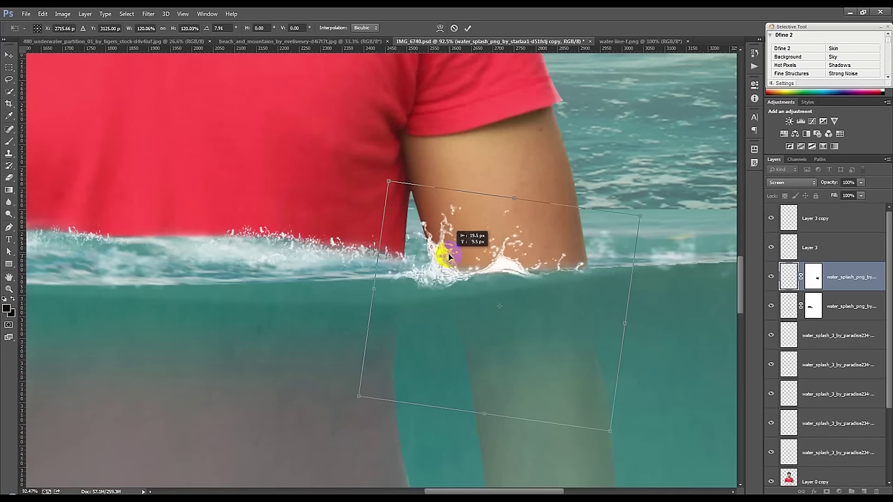
{"action": "key", "text": "Return"}
Erase stray splash pixels near the waterline with the Eraser.
{"action": "left_click", "coordinate": [9, 177]}
{"action": "left_click_drag", "start_coordinate": [411, 305], "coordinate": [502, 307]}
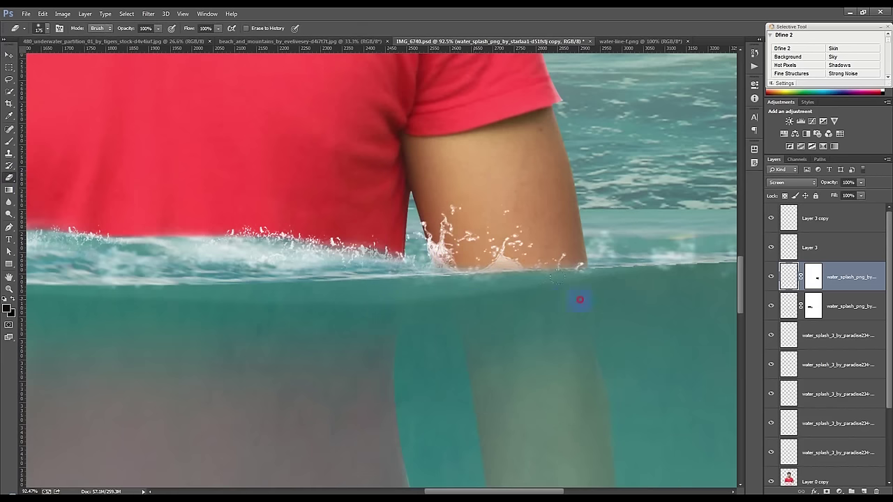
{"action": "scroll", "coordinate": [566, 300], "scroll_direction": "down", "scroll_amount": 10}
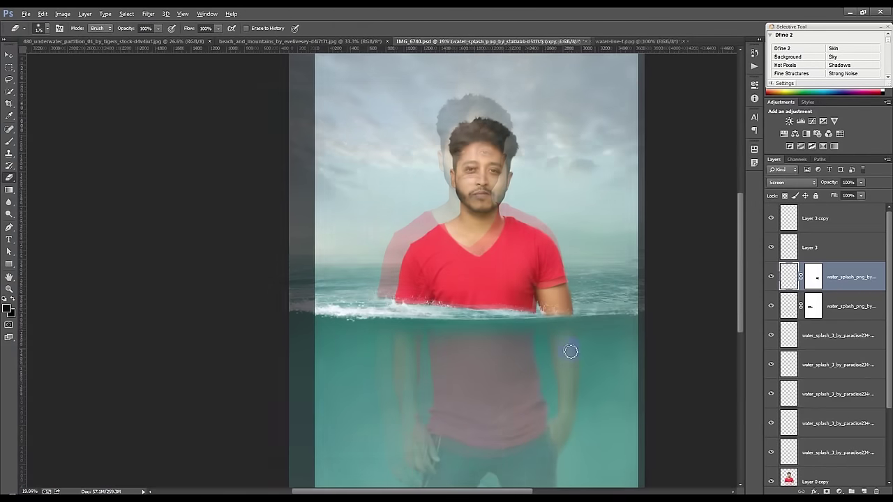
Alt-drag a third splash copy to mid-shirt at the waterline, then select Layer 0 copy.
{"action": "key", "text": "v"}
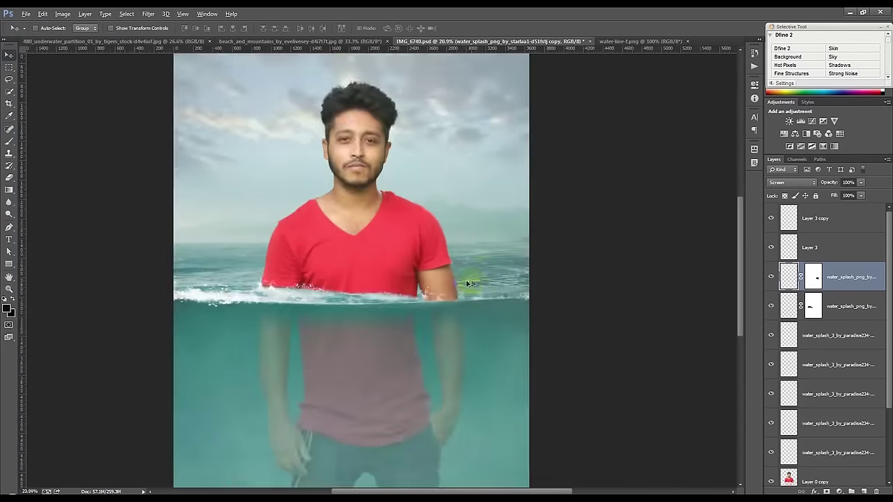
{"action": "scroll", "coordinate": [460, 293], "scroll_direction": "up", "scroll_amount": 6}
{"action": "left_click_drag", "start_coordinate": [473, 324], "coordinate": [288, 319]}
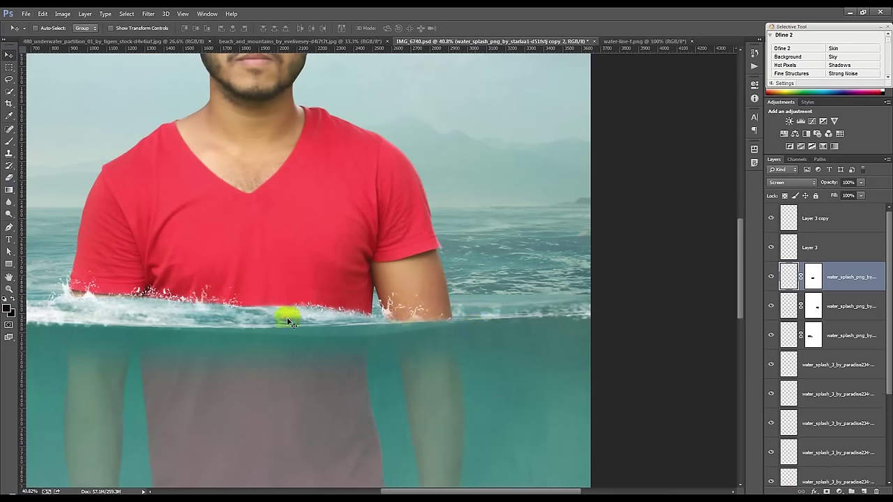
{"action": "scroll", "coordinate": [287, 319], "scroll_direction": "down", "scroll_amount": 4}
{"action": "scroll", "coordinate": [287, 321], "scroll_direction": "down", "scroll_amount": 2}
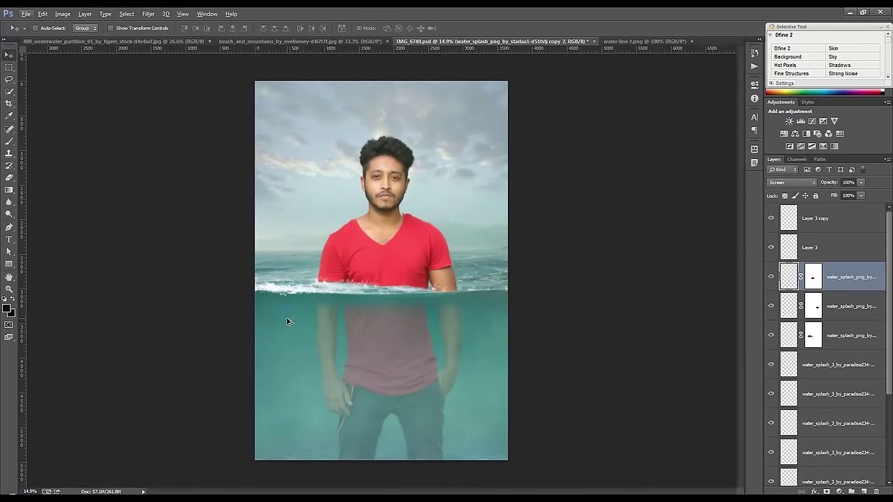
{"action": "scroll", "coordinate": [820, 361], "scroll_direction": "down", "scroll_amount": 3}
{"action": "scroll", "coordinate": [820, 363], "scroll_direction": "down", "scroll_amount": 2}
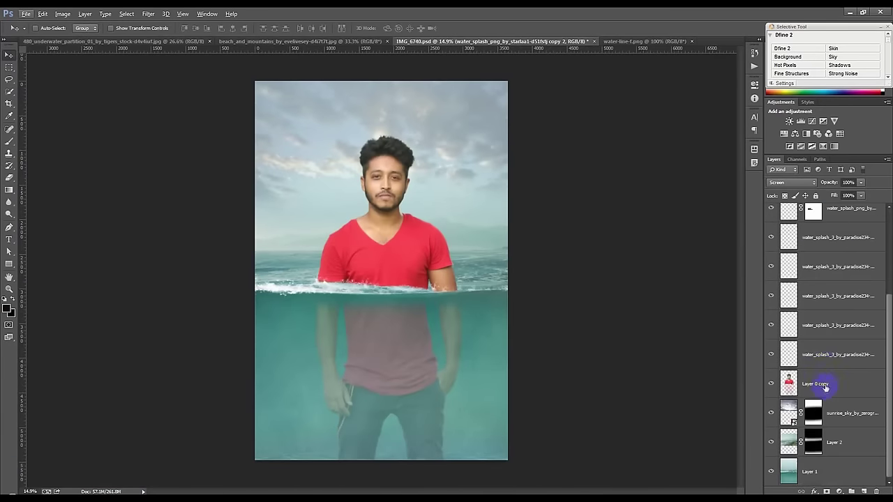
{"action": "left_click", "coordinate": [823, 385]}
Open Color Balance on the man's layer and begin shifting midtones toward cyan.
{"action": "left_click", "coordinate": [64, 14]}
{"action": "mouse_move", "coordinate": [76, 37]}
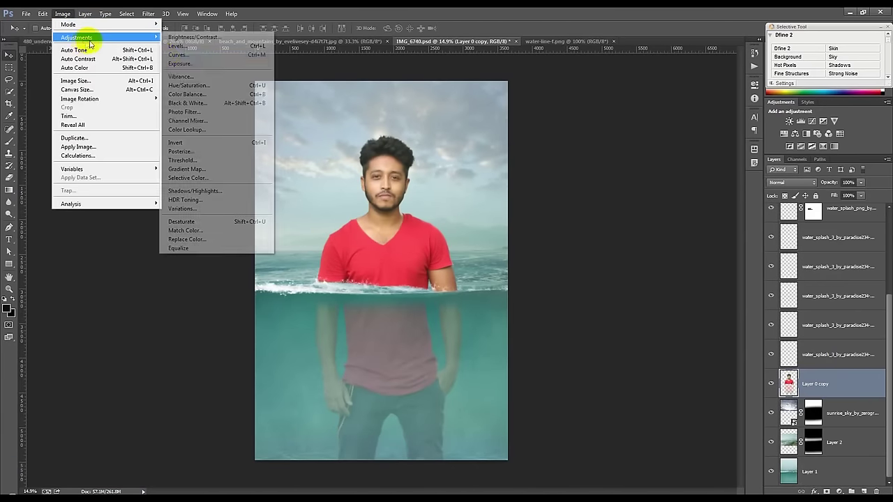
{"action": "left_click", "coordinate": [187, 94]}
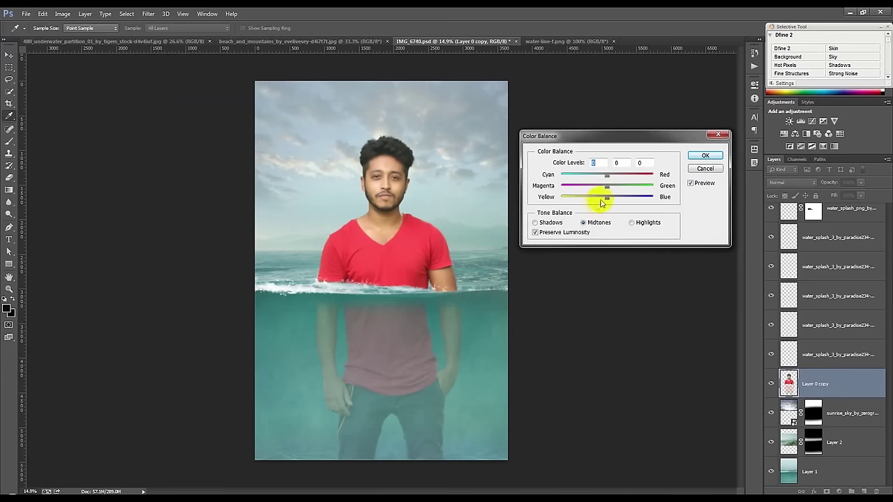
{"action": "left_click_drag", "start_coordinate": [595, 178], "coordinate": [594, 178]}
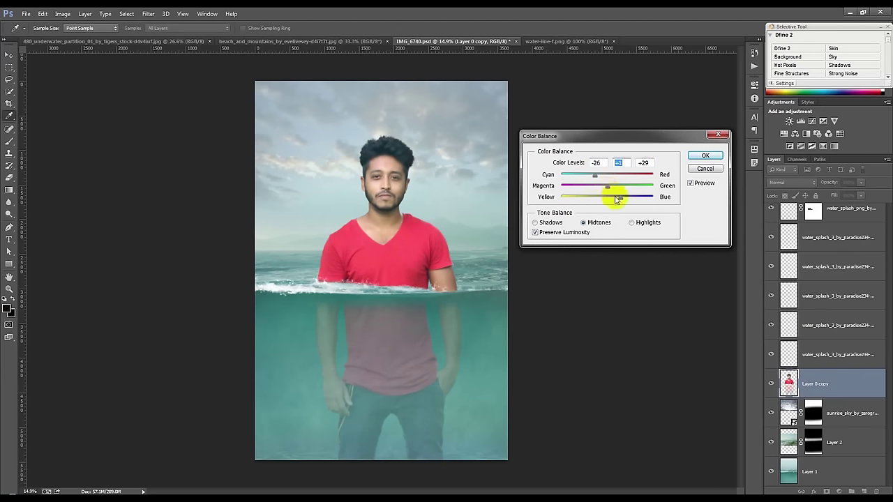
Use Color Balance to push the man's midtones toward blue and his highlights toward cyan.
{"action": "left_click_drag", "start_coordinate": [607, 200], "coordinate": [623, 201]}
{"action": "left_click", "coordinate": [631, 222]}
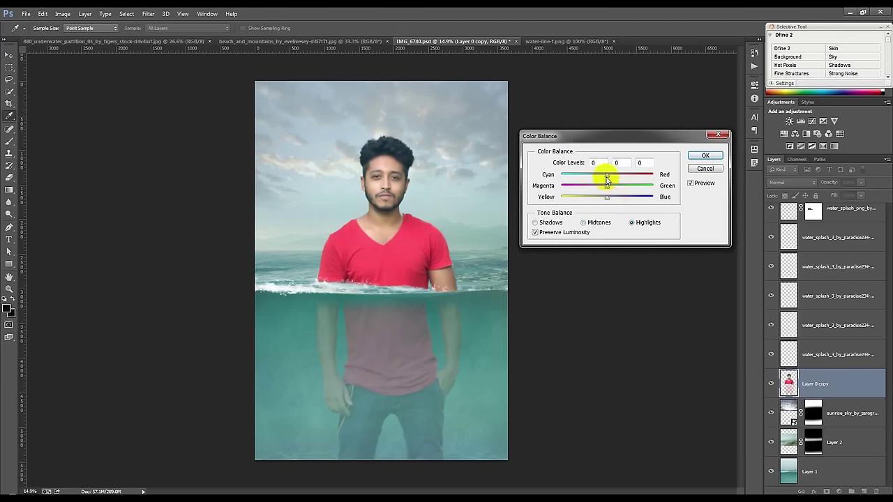
{"action": "left_click_drag", "start_coordinate": [606, 178], "coordinate": [595, 178]}
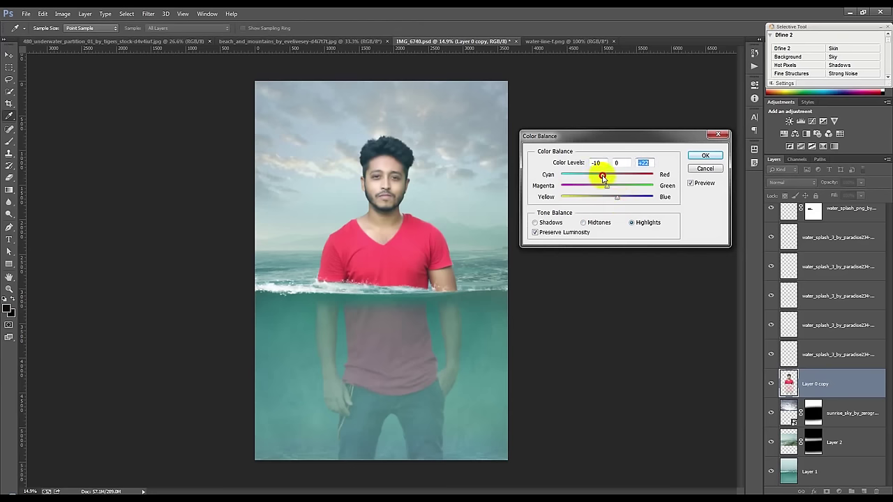
{"action": "left_click", "coordinate": [704, 154]}
Apply a Shadows/Highlights adjustment to the man's layer.
{"action": "left_click", "coordinate": [63, 14]}
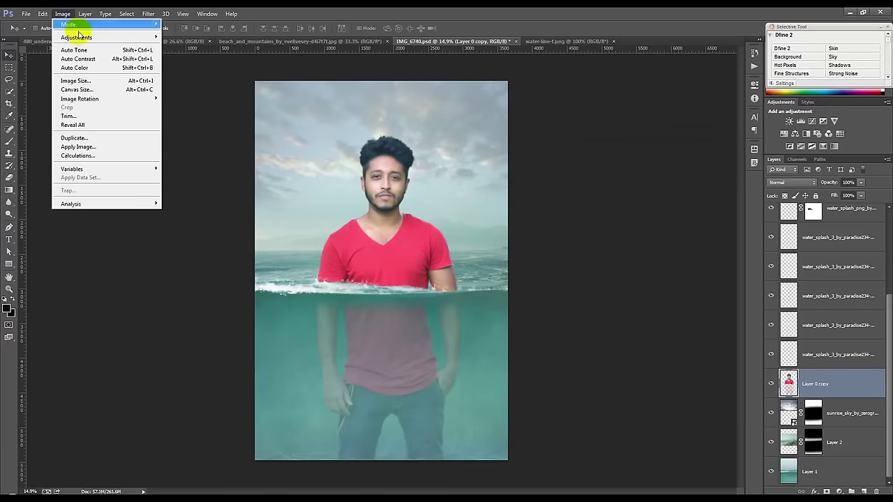
{"action": "mouse_move", "coordinate": [76, 37]}
{"action": "left_click", "coordinate": [204, 190]}
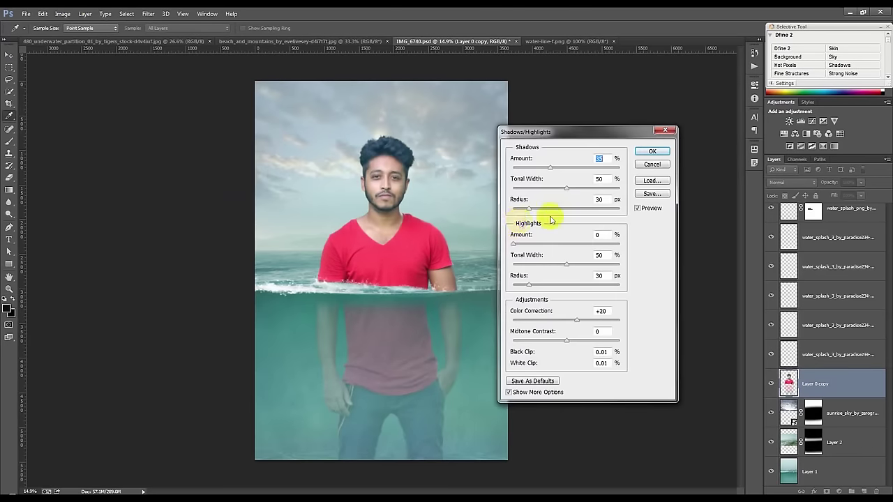
{"action": "left_click", "coordinate": [645, 153]}
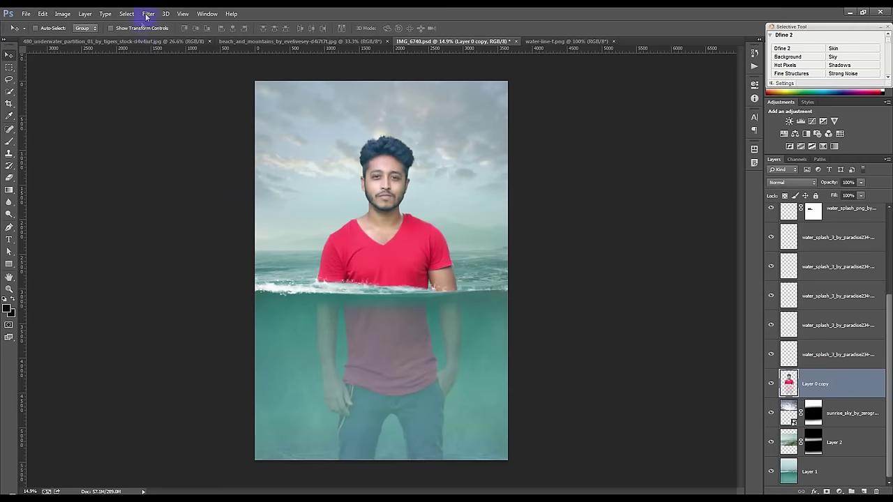
Raise the man's Shadows and Highlights in the Camera Raw Filter.
{"action": "left_click", "coordinate": [148, 14]}
{"action": "left_click", "coordinate": [169, 67]}
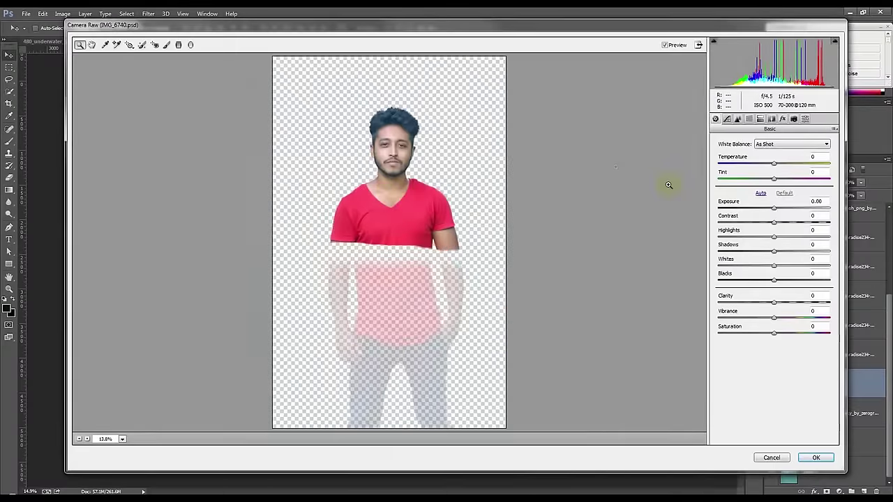
{"action": "left_click_drag", "start_coordinate": [775, 254], "coordinate": [845, 260]}
{"action": "mouse_move", "coordinate": [793, 252]}
{"action": "left_mouse_down"}
{"action": "mouse_move", "coordinate": [807, 252]}
{"action": "mouse_move", "coordinate": [723, 231]}
{"action": "mouse_move", "coordinate": [787, 235]}
{"action": "left_mouse_up"}
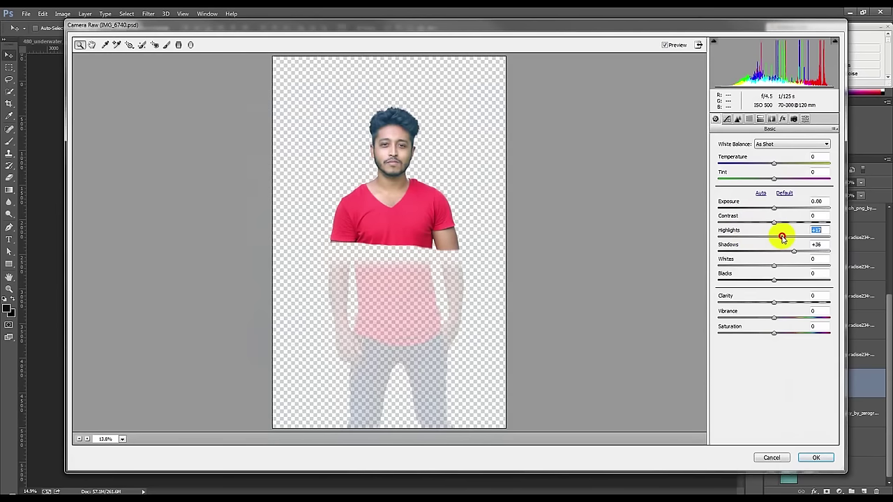
{"action": "mouse_move", "coordinate": [774, 266]}
{"action": "left_mouse_down"}
{"action": "mouse_move", "coordinate": [793, 263]}
{"action": "mouse_move", "coordinate": [770, 237]}
{"action": "left_mouse_up"}
{"action": "left_click", "coordinate": [816, 458]}
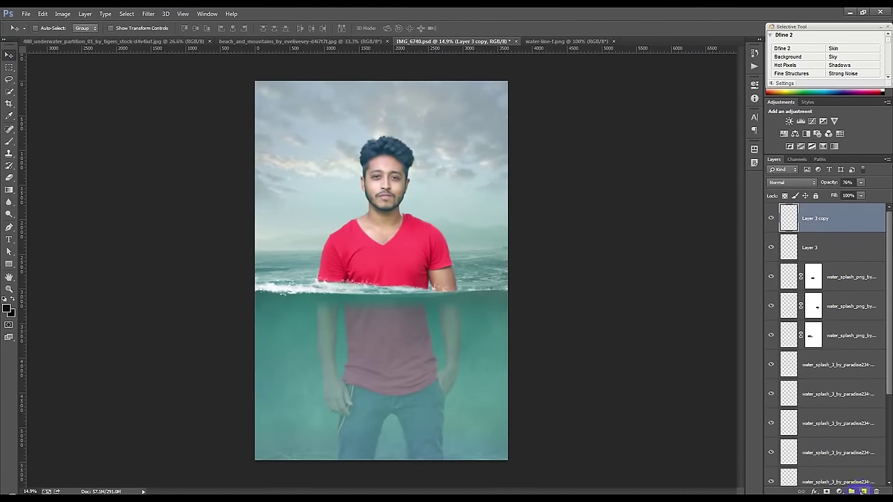
Add a new empty layer and set the foreground colour to a warm orange.
{"action": "left_click", "coordinate": [863, 491]}
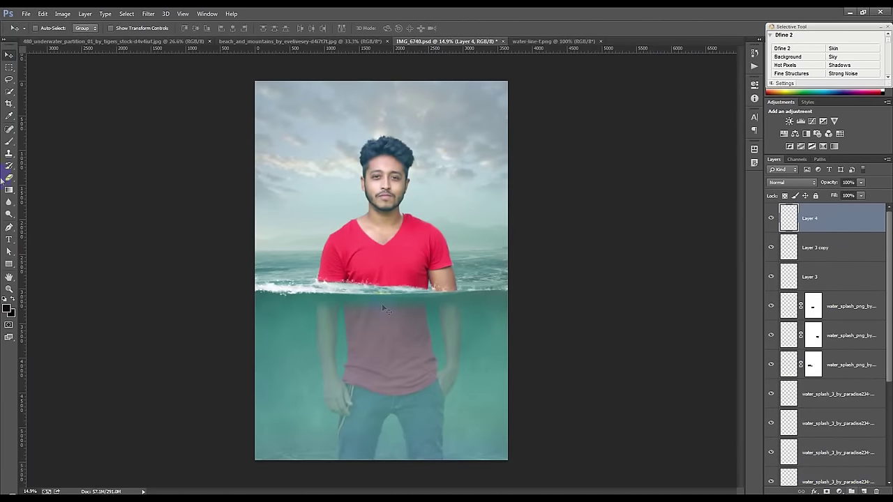
{"action": "left_click", "coordinate": [8, 309]}
{"action": "left_click_drag", "start_coordinate": [683, 172], "coordinate": [667, 163]}
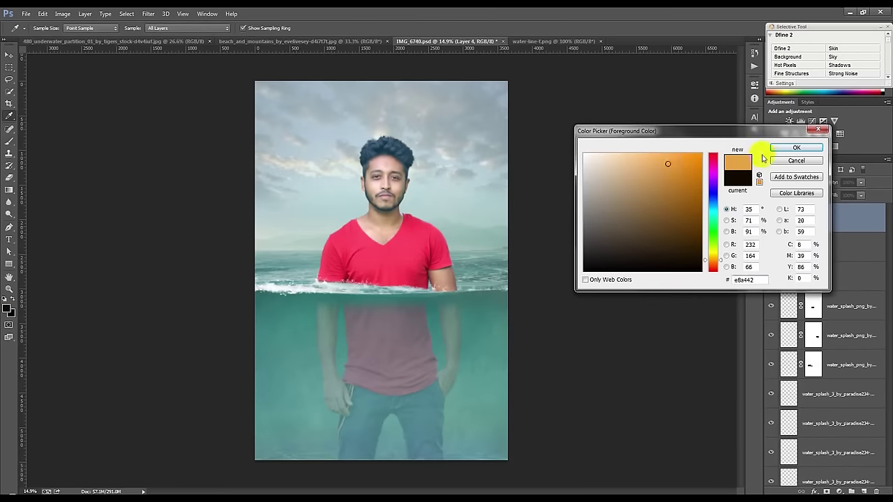
{"action": "left_click", "coordinate": [796, 147]}
{"action": "key", "text": "b"}
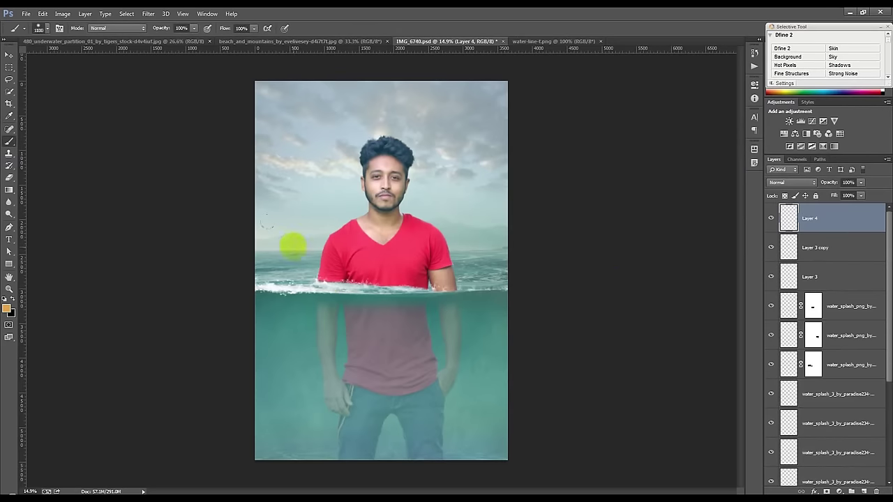
Paint a large soft orange glow at the left horizon and set its layer to Screen.
{"action": "left_click", "coordinate": [294, 241]}
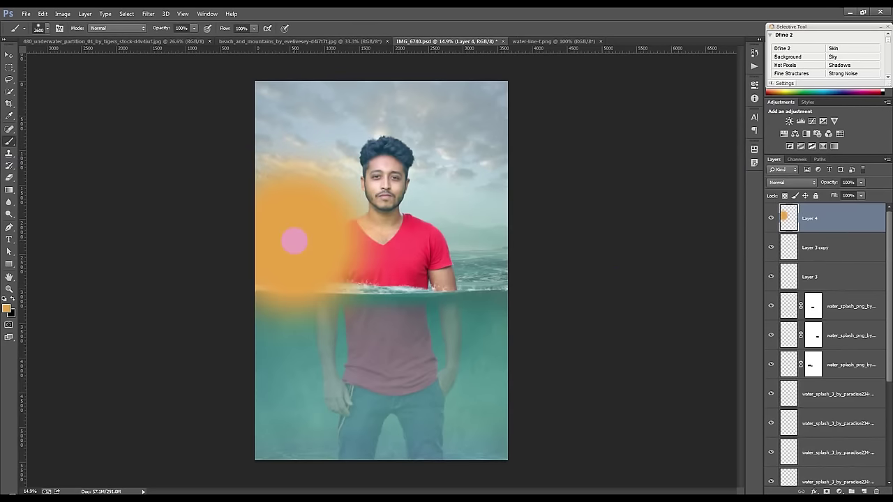
{"action": "key", "text": "ctrl+z"}
{"action": "right_click", "coordinate": [369, 227], "text": "ctrl"}
{"action": "right_click", "coordinate": [321, 194]}
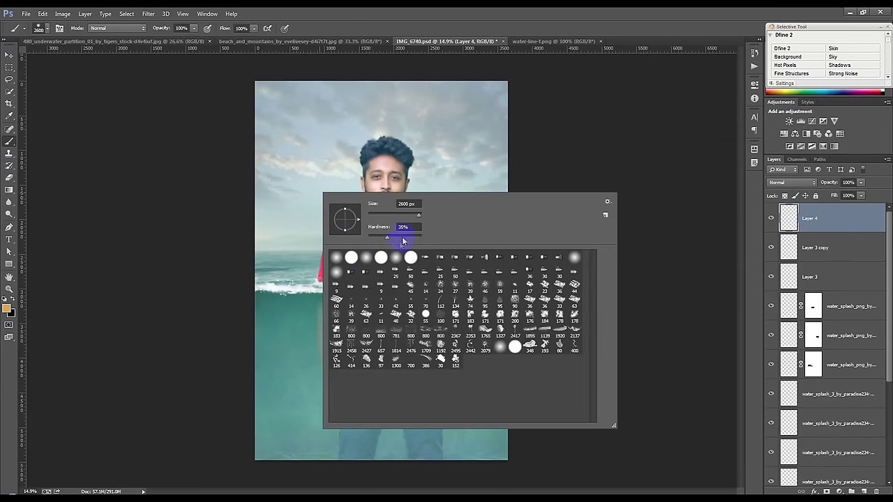
{"action": "key", "text": "Return"}
{"action": "left_click", "coordinate": [291, 240]}
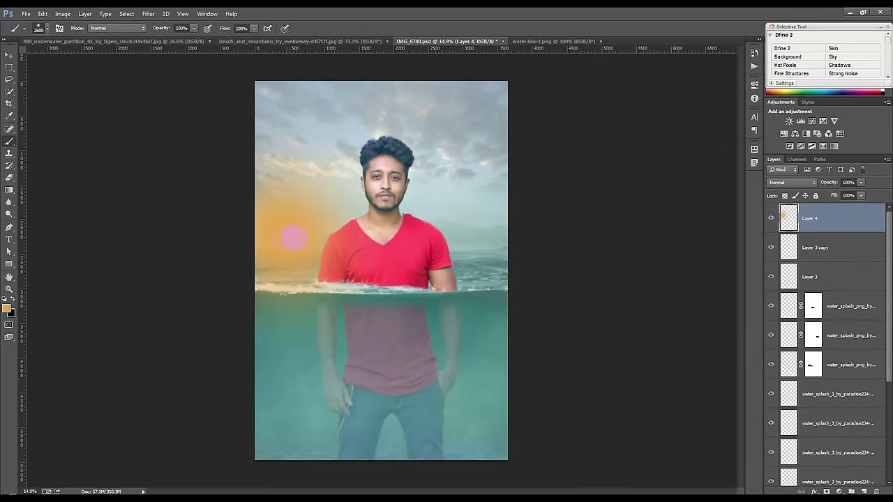
{"action": "left_click", "coordinate": [791, 182]}
{"action": "left_click", "coordinate": [781, 259]}
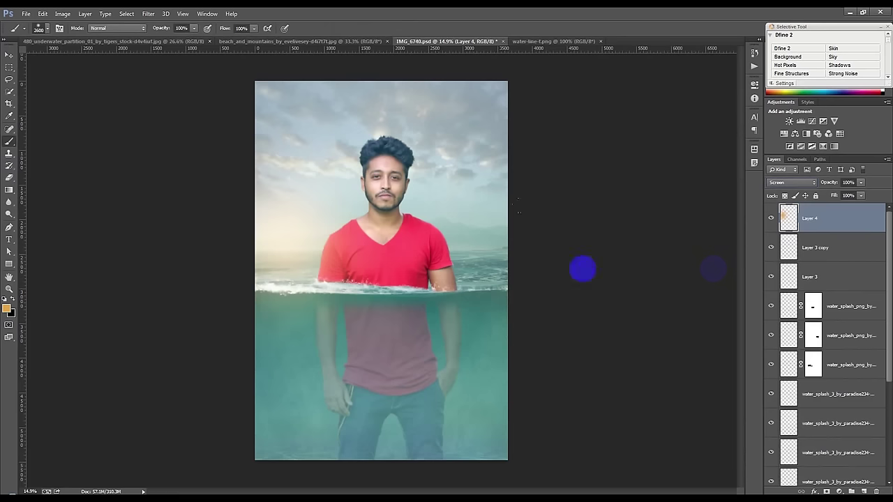
Enlarge the glow to about 167%, rotate it about 24 degrees, and position it.
{"action": "left_click", "coordinate": [10, 58]}
{"action": "key", "text": "ctrl+t"}
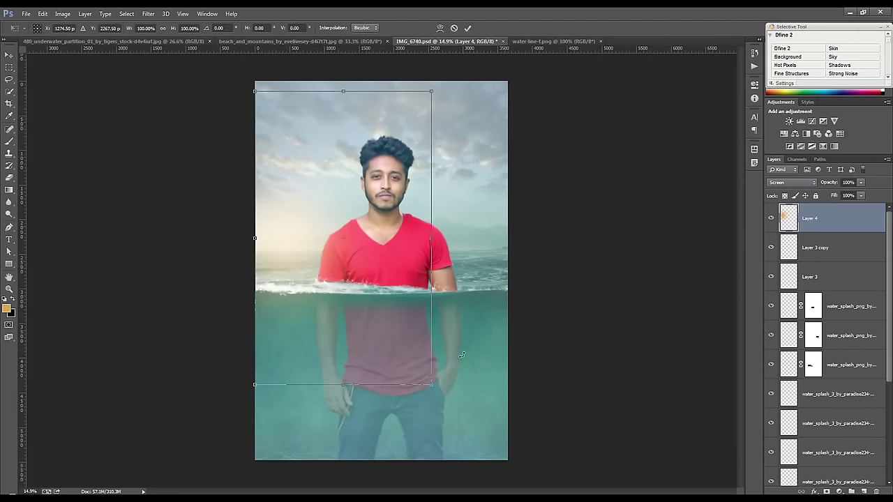
{"action": "left_click_drag", "start_coordinate": [425, 385], "coordinate": [534, 458]}
{"action": "left_click_drag", "start_coordinate": [411, 370], "coordinate": [436, 353]}
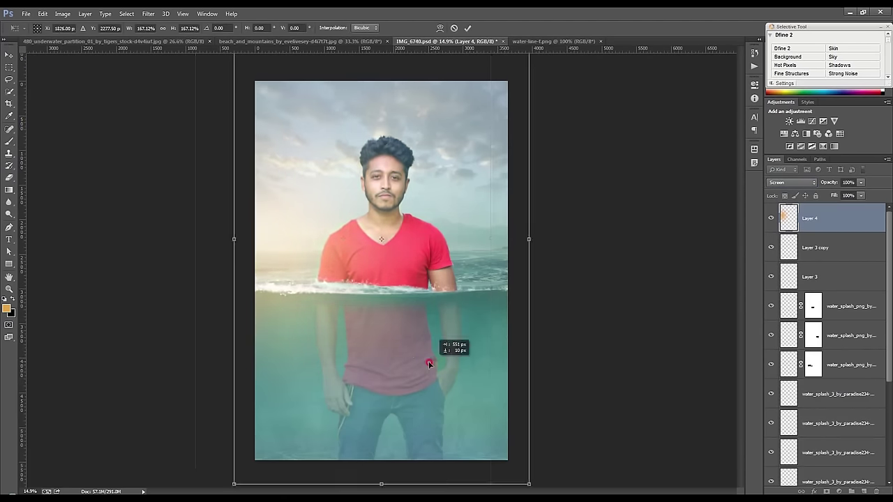
{"action": "left_click_drag", "start_coordinate": [653, 368], "coordinate": [658, 402]}
{"action": "left_click_drag", "start_coordinate": [575, 472], "coordinate": [530, 418]}
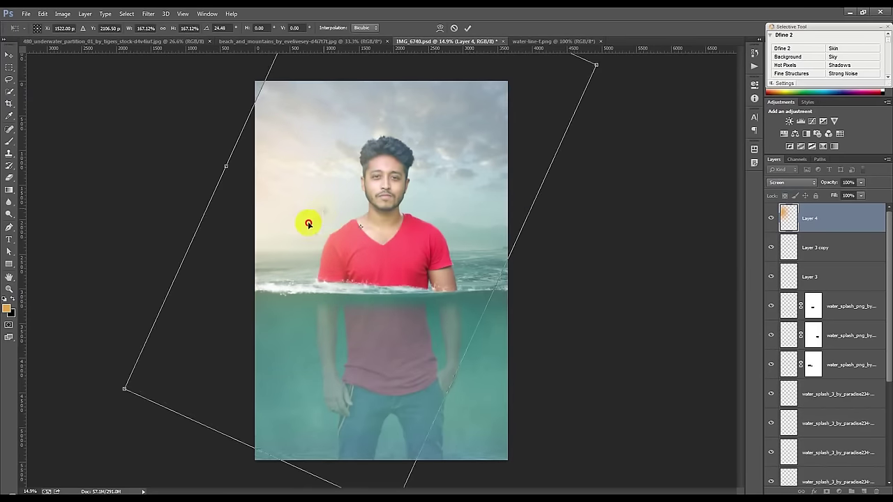
{"action": "left_click_drag", "start_coordinate": [305, 223], "coordinate": [329, 227]}
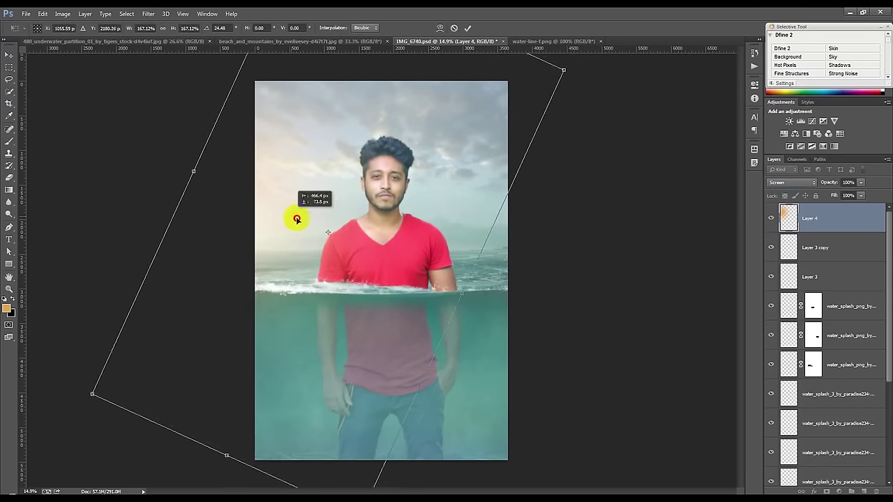
{"action": "left_click", "coordinate": [469, 29]}
Select the Layer 0 copy layer.
{"action": "scroll", "coordinate": [396, 167], "scroll_direction": "up", "scroll_amount": 2}
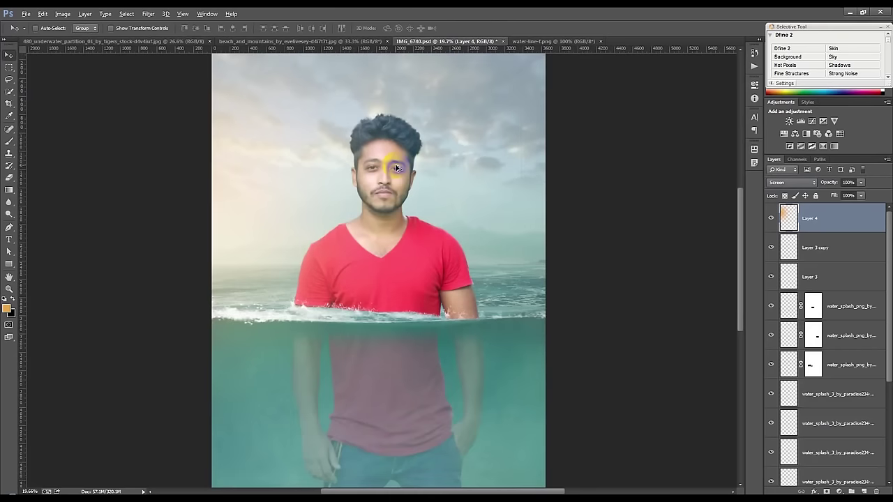
{"action": "scroll", "coordinate": [395, 167], "scroll_direction": "down", "scroll_amount": 2}
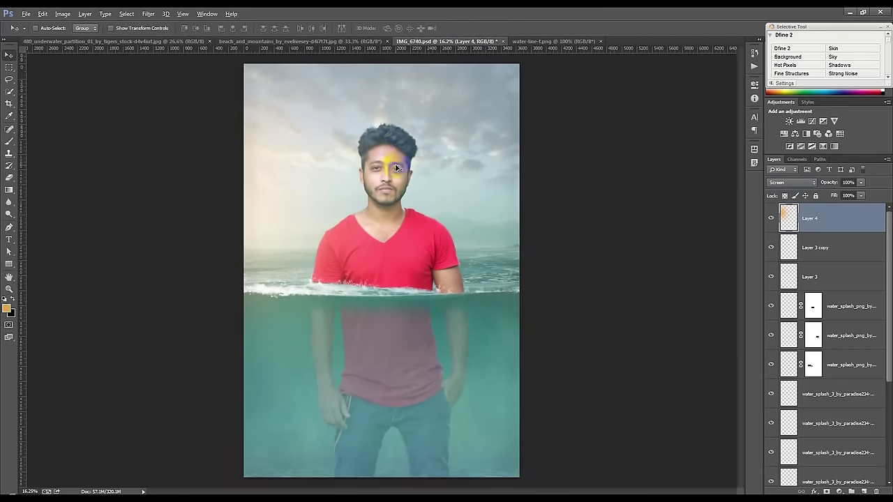
{"action": "scroll", "coordinate": [832, 256], "scroll_direction": "down", "scroll_amount": 4}
{"action": "left_click", "coordinate": [823, 421]}
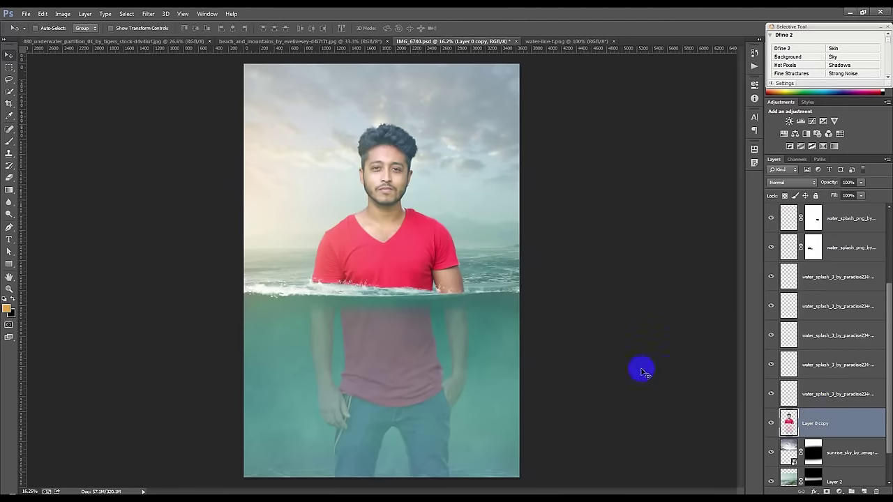
Apply Selective Color with Reds Black +11, Yellows Magenta +35 and Reds Yellow -1.
{"action": "left_click", "coordinate": [62, 14]}
{"action": "mouse_move", "coordinate": [77, 37]}
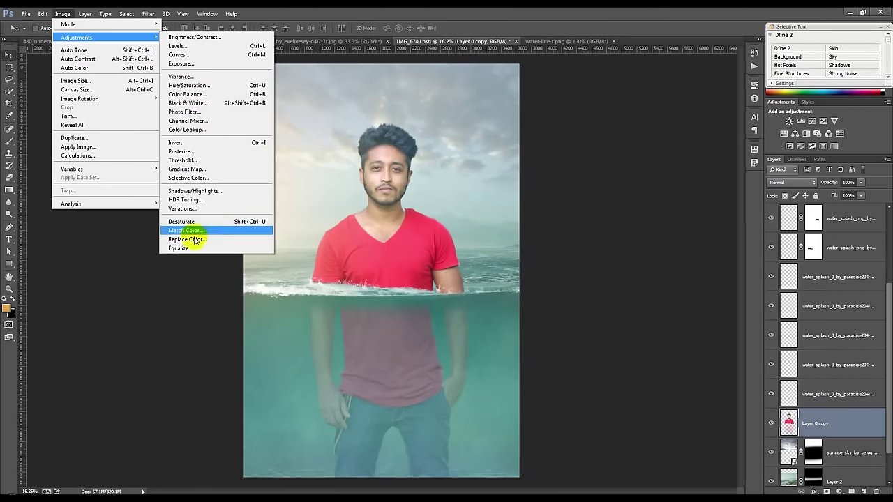
{"action": "left_click", "coordinate": [193, 179]}
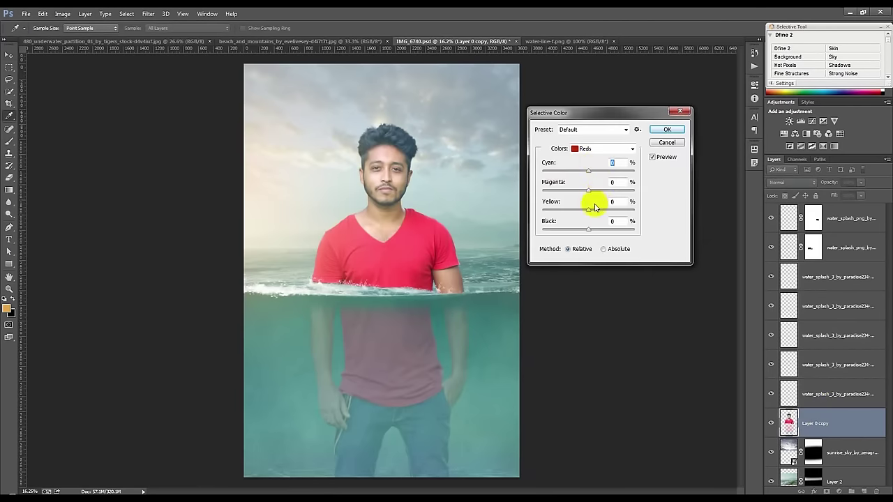
{"action": "mouse_move", "coordinate": [588, 232]}
{"action": "left_mouse_down"}
{"action": "mouse_move", "coordinate": [598, 225]}
{"action": "mouse_move", "coordinate": [574, 235]}
{"action": "mouse_move", "coordinate": [597, 236]}
{"action": "left_mouse_up"}
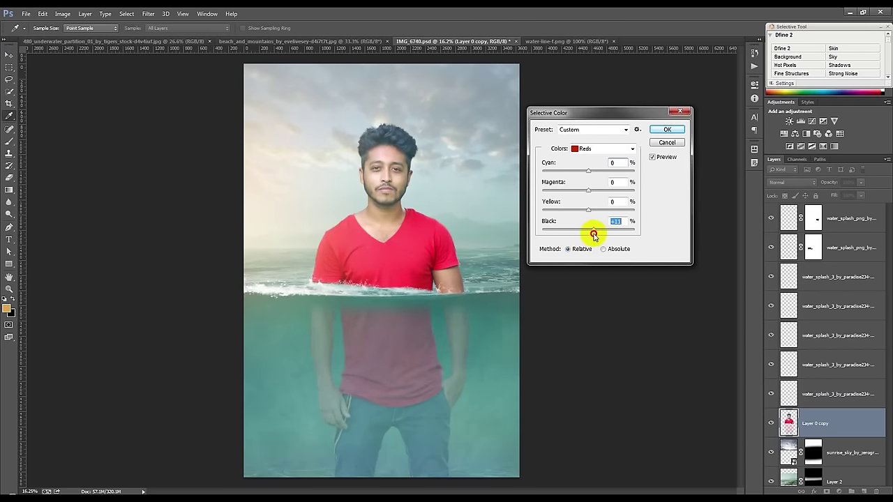
{"action": "left_click", "coordinate": [586, 149]}
{"action": "left_click_drag", "start_coordinate": [589, 192], "coordinate": [604, 189]}
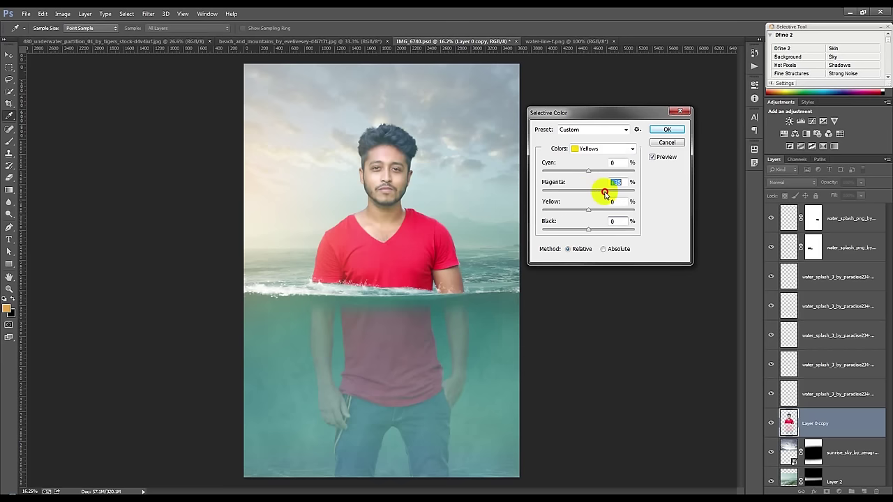
{"action": "left_click", "coordinate": [591, 148]}
{"action": "left_click", "coordinate": [586, 152]}
{"action": "mouse_move", "coordinate": [587, 211]}
{"action": "left_mouse_down"}
{"action": "mouse_move", "coordinate": [567, 212]}
{"action": "mouse_move", "coordinate": [588, 213]}
{"action": "left_mouse_up"}
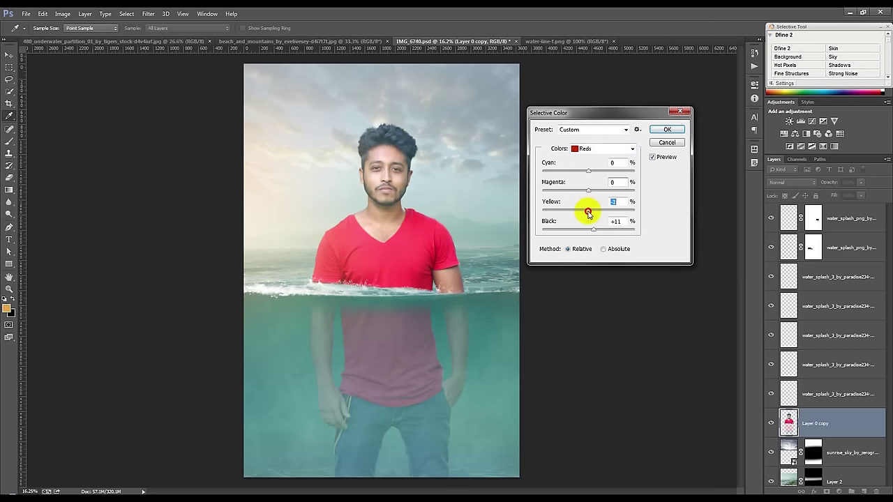
{"action": "left_click", "coordinate": [666, 132]}
{"action": "key", "text": "ctrl+minus"}
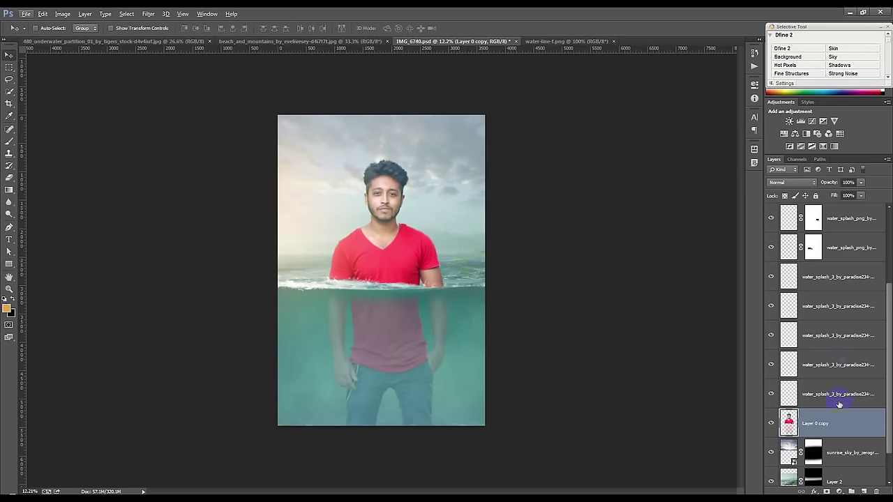
Try erasing part of the man's layer with a larger eraser, then dismiss the out-of-memory error.
{"action": "left_click", "coordinate": [9, 177]}
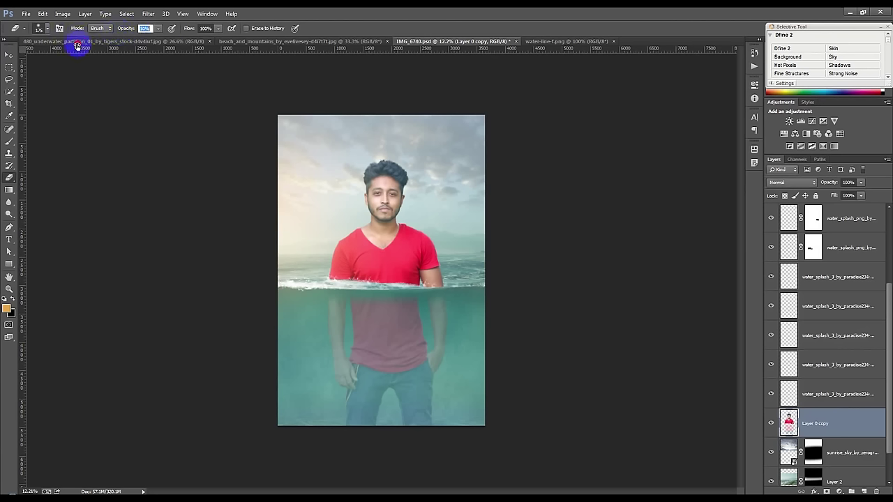
{"action": "left_click", "coordinate": [162, 90]}
{"action": "key", "text": "bracketright"}
{"action": "key", "text": "bracketright"}
{"action": "key", "text": "bracketright"}
{"action": "left_click", "coordinate": [392, 387]}
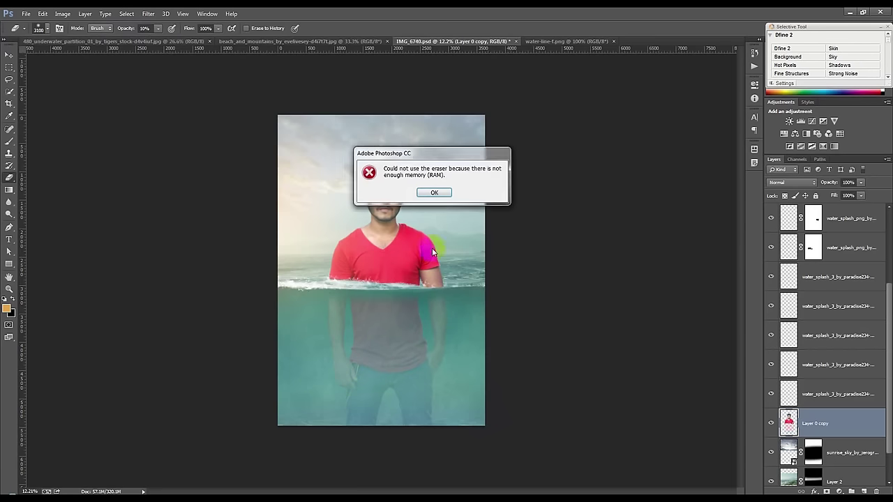
{"action": "left_click", "coordinate": [435, 193]}
Save the document and resize the image to 2500 px high (1667 px wide).
{"action": "key", "text": "ctrl+0"}
{"action": "key", "text": "ctrl+s"}
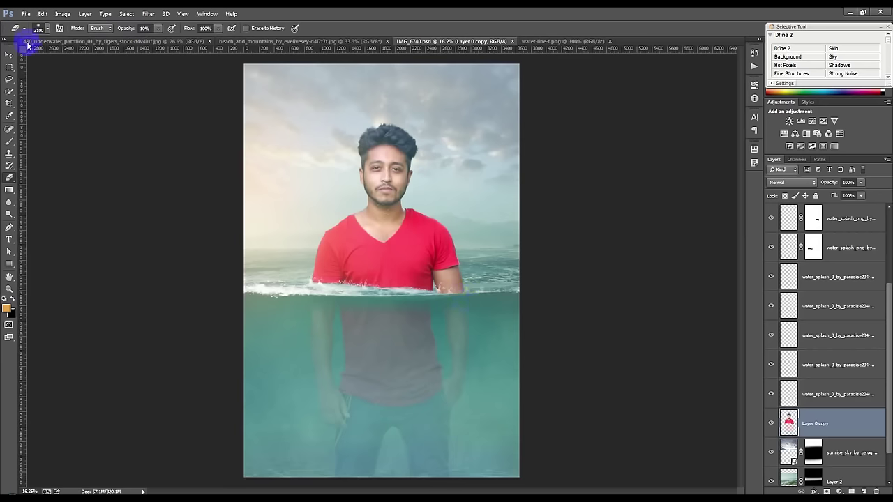
{"action": "left_click", "coordinate": [12, 59]}
{"action": "left_click", "coordinate": [73, 14]}
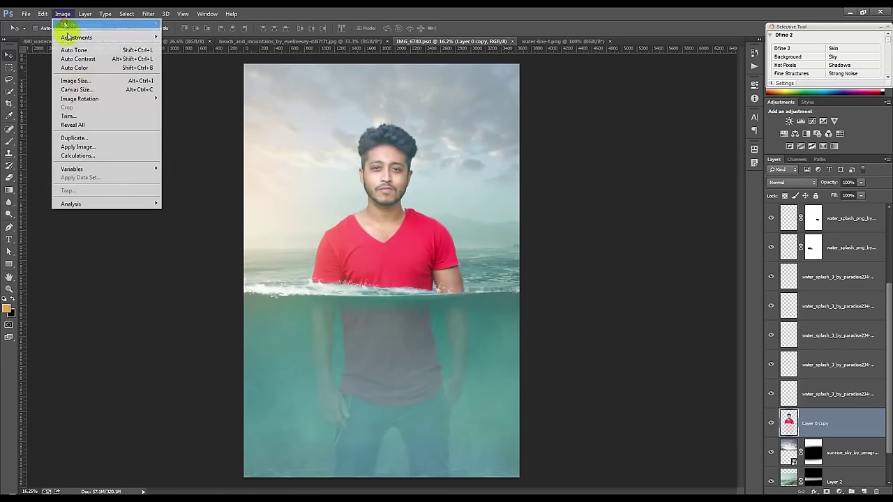
{"action": "left_click", "coordinate": [106, 79]}
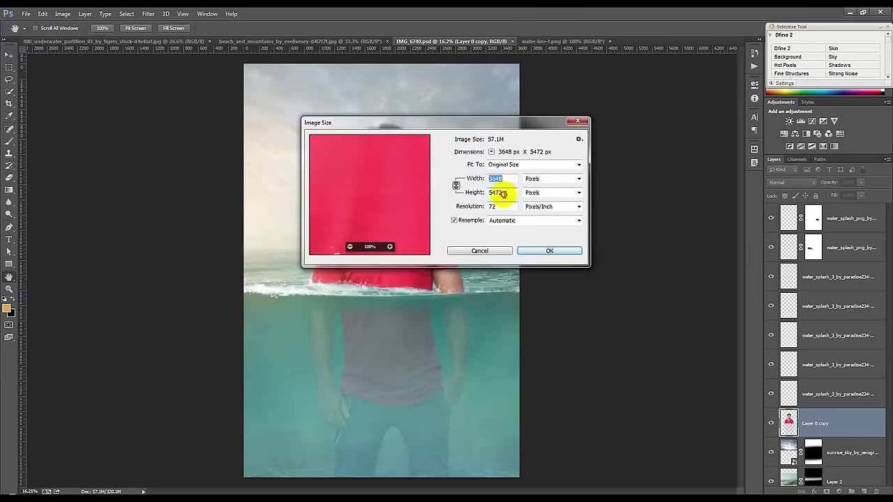
{"action": "double_click", "coordinate": [497, 193]}
{"action": "type", "text": "2500"}
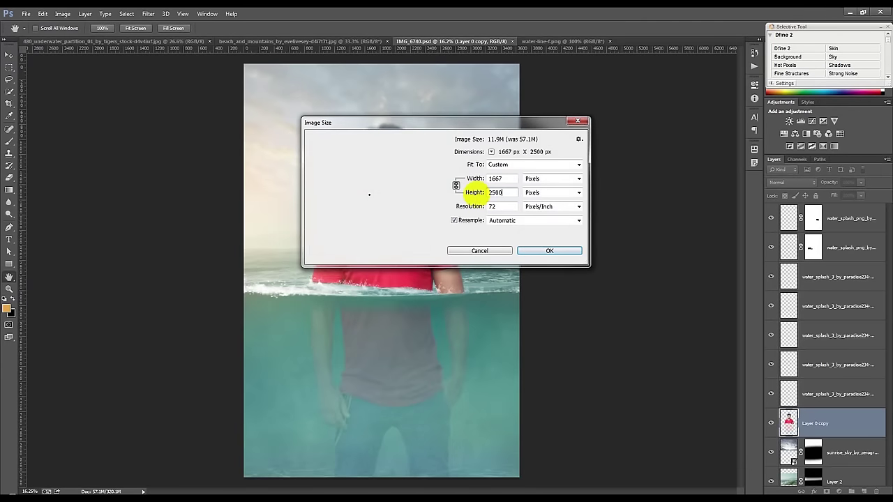
{"action": "key", "text": "Return"}
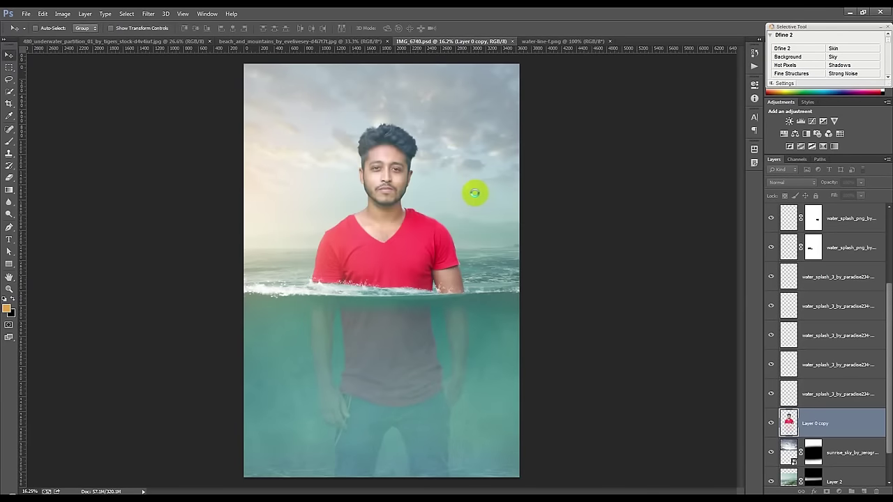
Drag the aquarium photo into the composite.
{"action": "scroll", "coordinate": [349, 210], "scroll_direction": "up", "scroll_amount": 2}
{"action": "scroll", "coordinate": [349, 206], "scroll_direction": "up", "scroll_amount": 2}
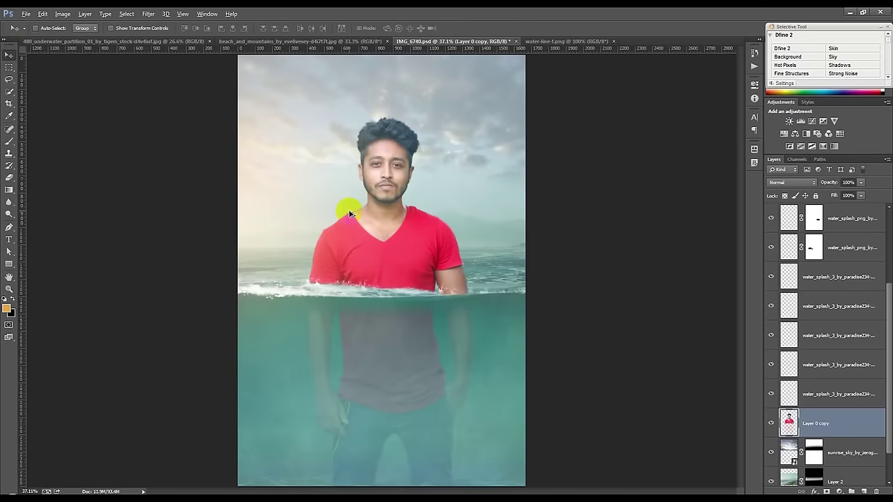
{"action": "key", "text": "alt"}
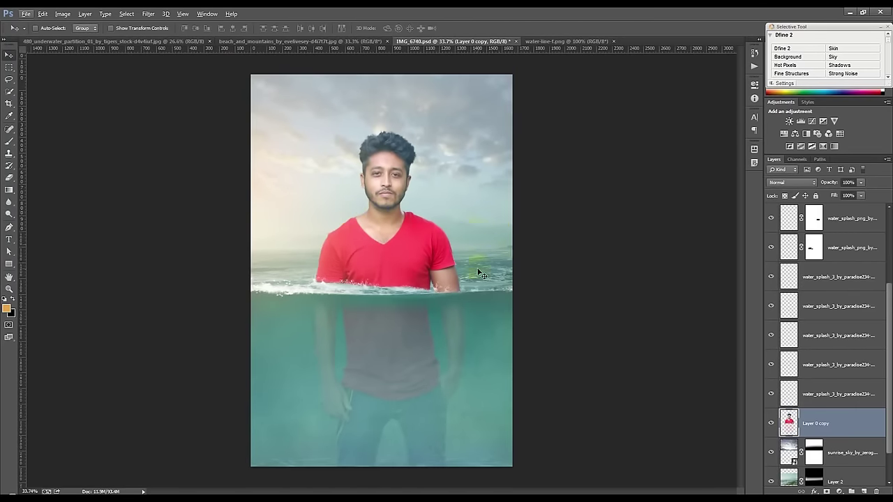
{"action": "mouse_move", "coordinate": [502, 492]}
{"action": "left_mouse_down"}
{"action": "mouse_move", "coordinate": [408, 269]}
{"action": "mouse_move", "coordinate": [414, 349]}
{"action": "left_mouse_up"}
Move the Georgia_Aquarium layer below the man, scale it over the water, and fade it to 19%.
{"action": "left_click_drag", "start_coordinate": [838, 426], "coordinate": [813, 466]}
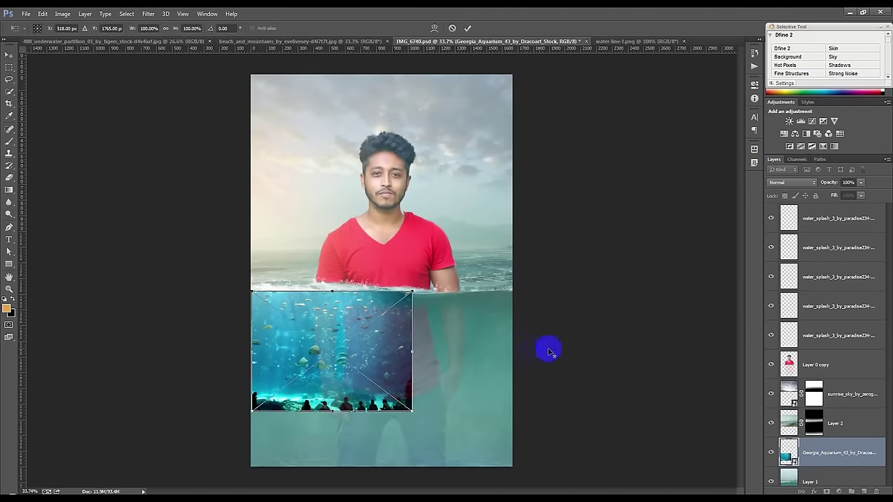
{"action": "key", "text": "ctrl+t"}
{"action": "scroll", "coordinate": [450, 354], "scroll_direction": "down", "scroll_amount": 1}
{"action": "left_click_drag", "start_coordinate": [406, 385], "coordinate": [548, 488]}
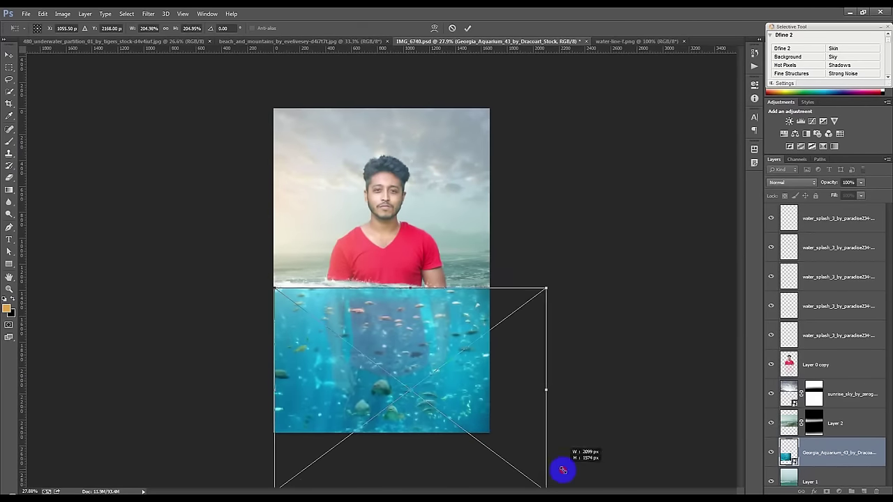
{"action": "left_click_drag", "start_coordinate": [494, 418], "coordinate": [454, 403]}
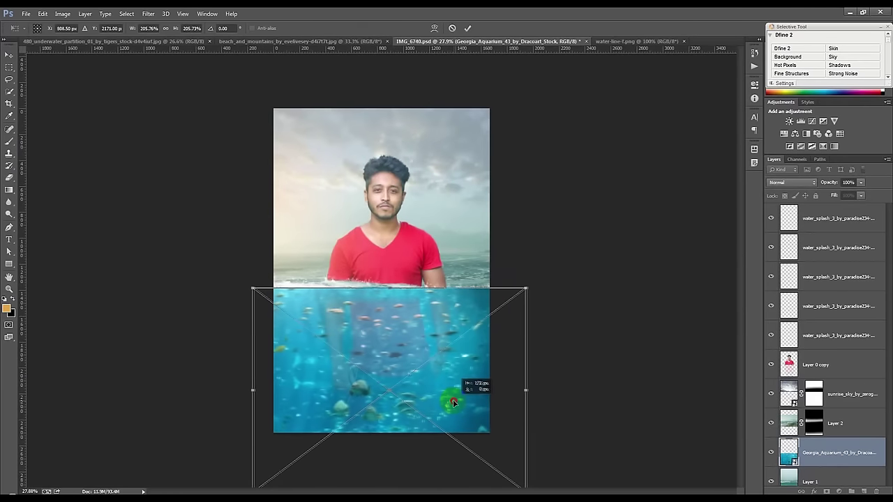
{"action": "left_click", "coordinate": [468, 31]}
{"action": "scroll", "coordinate": [418, 300], "scroll_direction": "up", "scroll_amount": 2}
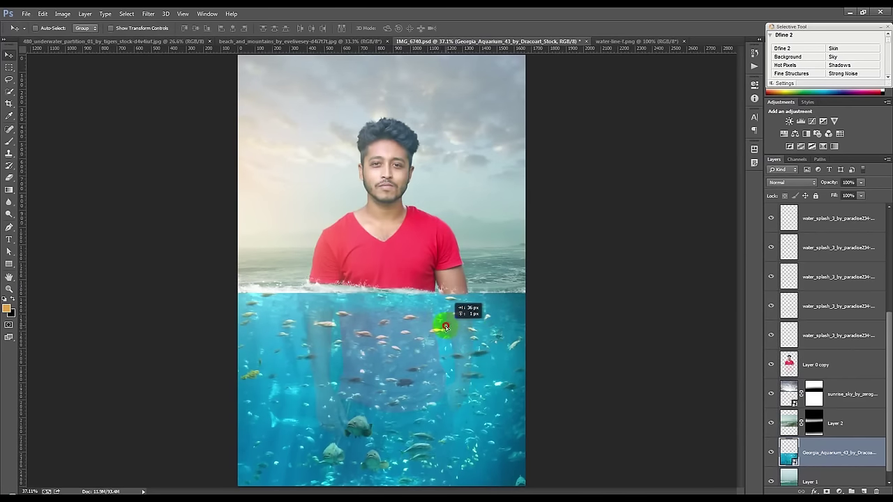
{"action": "left_click_drag", "start_coordinate": [826, 183], "coordinate": [786, 189]}
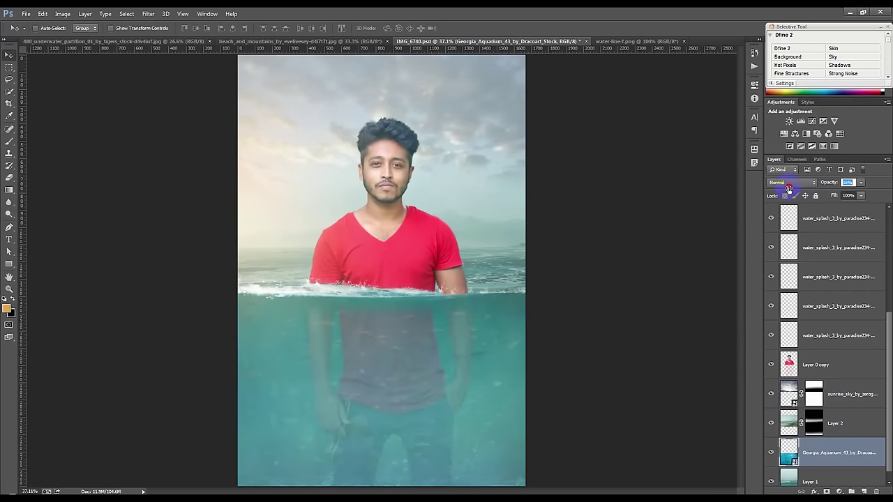
{"action": "left_click", "coordinate": [238, 232]}
Rasterize the aquarium layer for erasing and set a smaller eraser to 100% opacity.
{"action": "left_click", "coordinate": [9, 178]}
{"action": "left_click", "coordinate": [160, 249]}
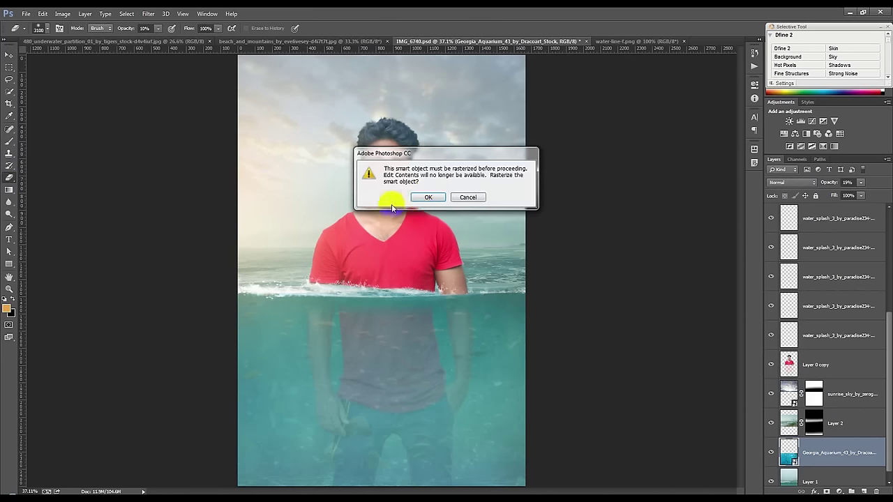
{"action": "left_click", "coordinate": [427, 196]}
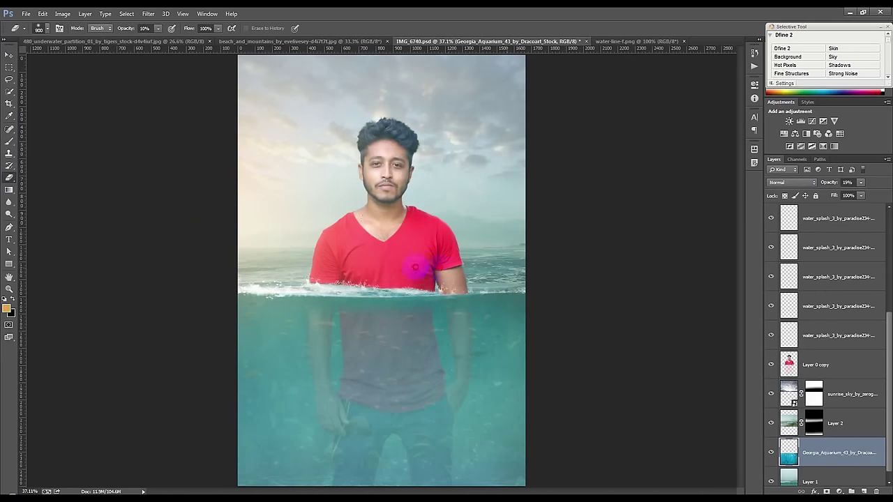
{"action": "left_click", "coordinate": [126, 27]}
{"action": "type", "text": "100"}
{"action": "key", "text": "Return"}
{"action": "key", "text": "bracketleft"}
{"action": "key", "text": "bracketleft"}
{"action": "key", "text": "bracketleft"}
Load the man's outline as a selection, erase the aquarium over his body, then select Layer 4.
{"action": "left_click", "coordinate": [788, 364], "text": "ctrl"}
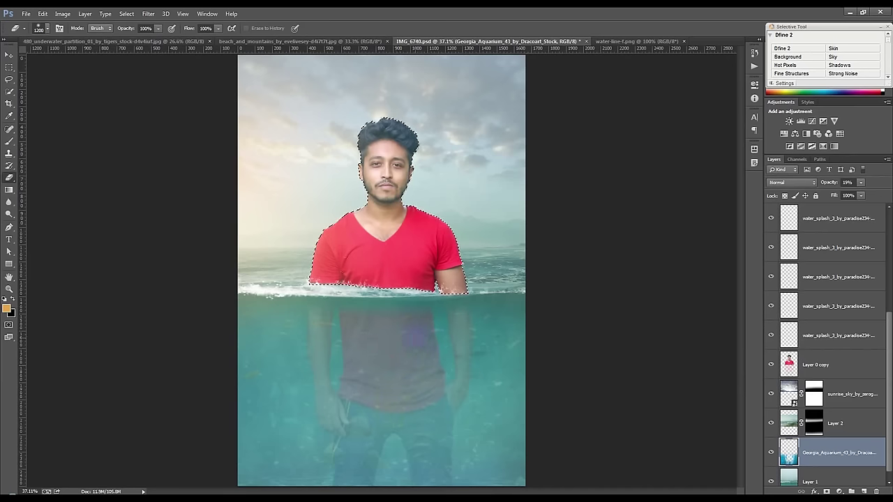
{"action": "left_click", "coordinate": [633, 339]}
{"action": "scroll", "coordinate": [628, 334], "scroll_direction": "down", "scroll_amount": 1}
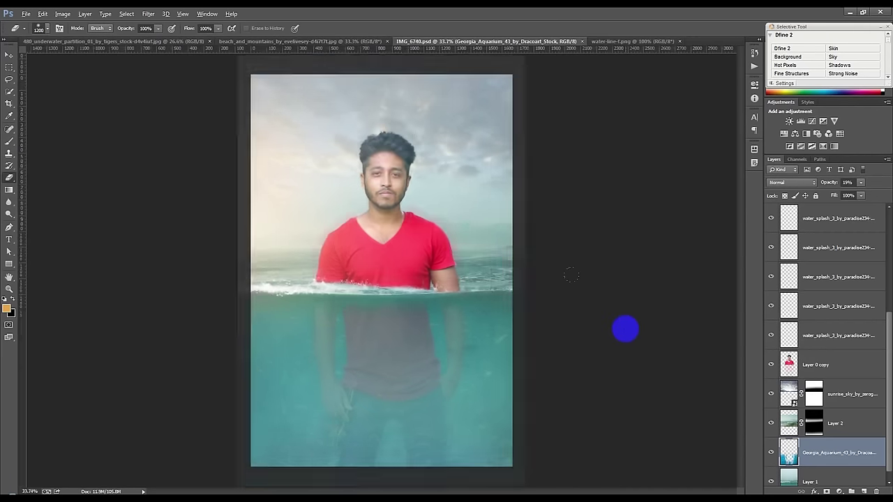
{"action": "scroll", "coordinate": [626, 332], "scroll_direction": "down", "scroll_amount": 1}
{"action": "scroll", "coordinate": [626, 331], "scroll_direction": "up", "scroll_amount": 1}
{"action": "left_click", "coordinate": [7, 56]}
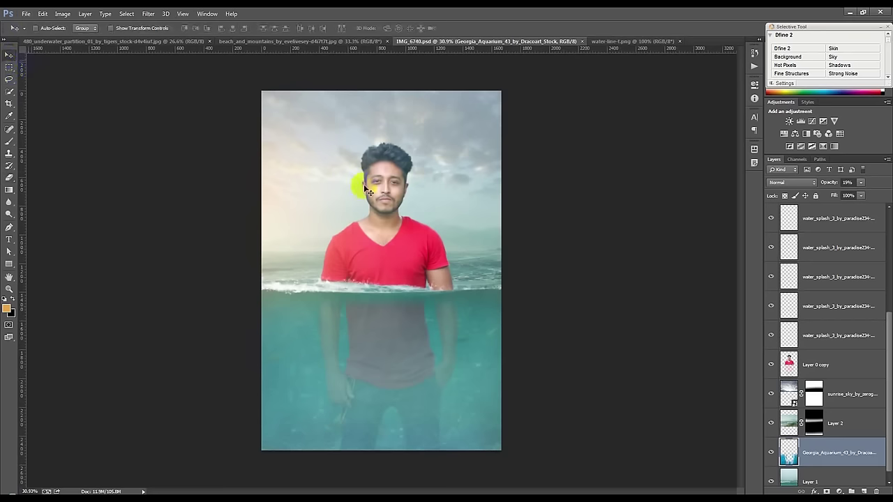
{"action": "scroll", "coordinate": [840, 237], "scroll_direction": "up", "scroll_amount": 3}
{"action": "left_click", "coordinate": [832, 222]}
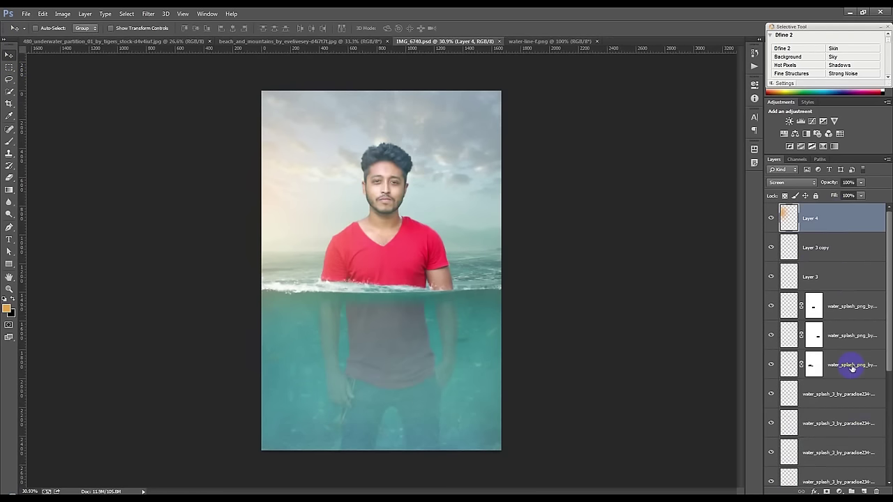
Add a reversed radial Violet-Orange gradient fill centred at the upper left.
{"action": "left_click", "coordinate": [839, 491]}
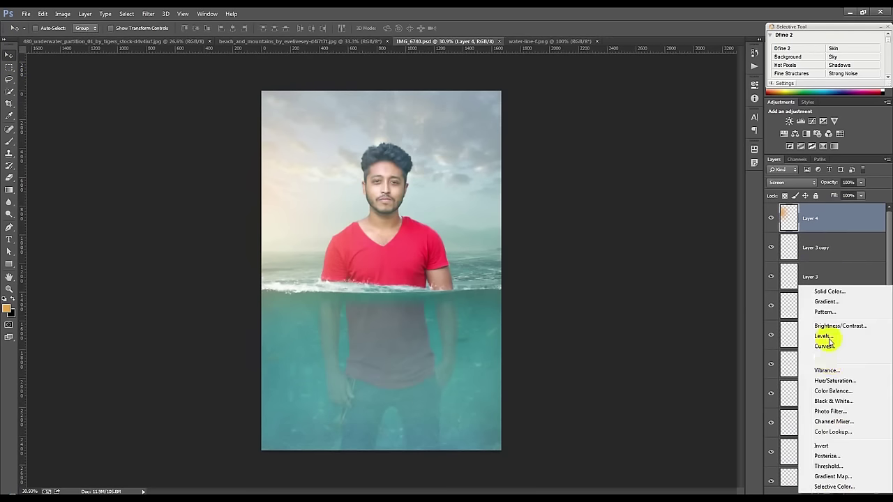
{"action": "left_click", "coordinate": [823, 303]}
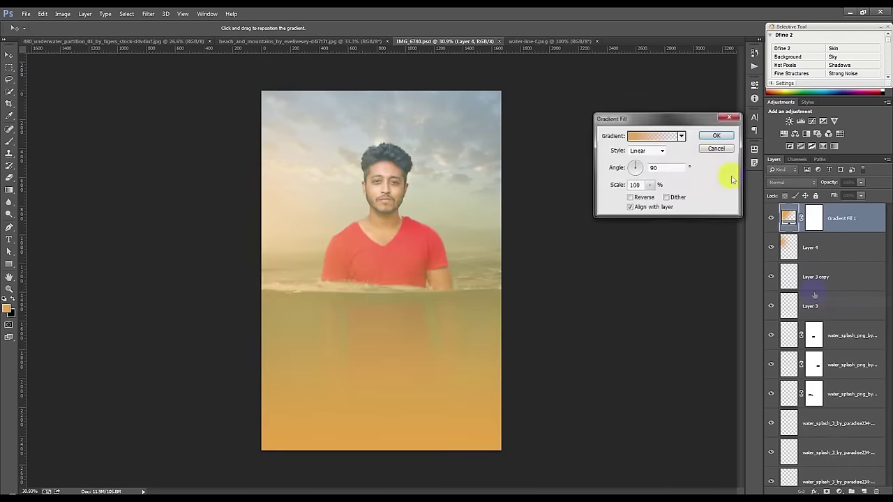
{"action": "left_click", "coordinate": [681, 136]}
{"action": "left_click", "coordinate": [671, 156]}
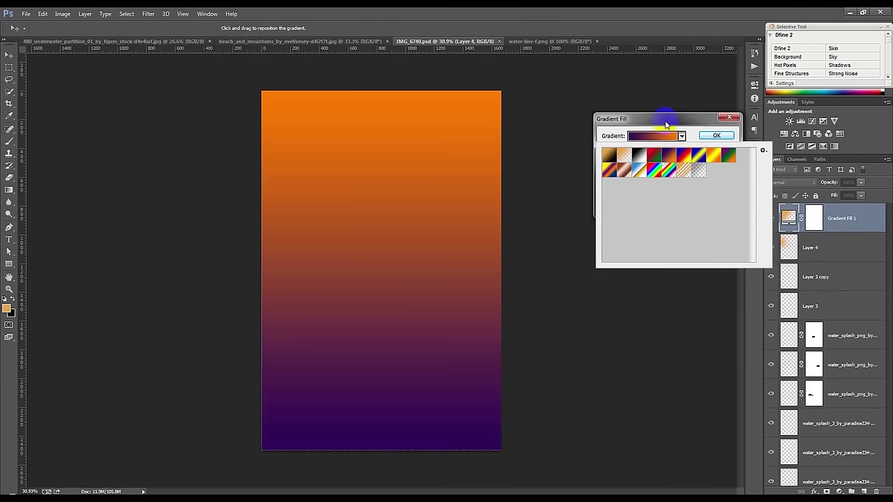
{"action": "key", "text": "Return"}
{"action": "left_click", "coordinate": [661, 151]}
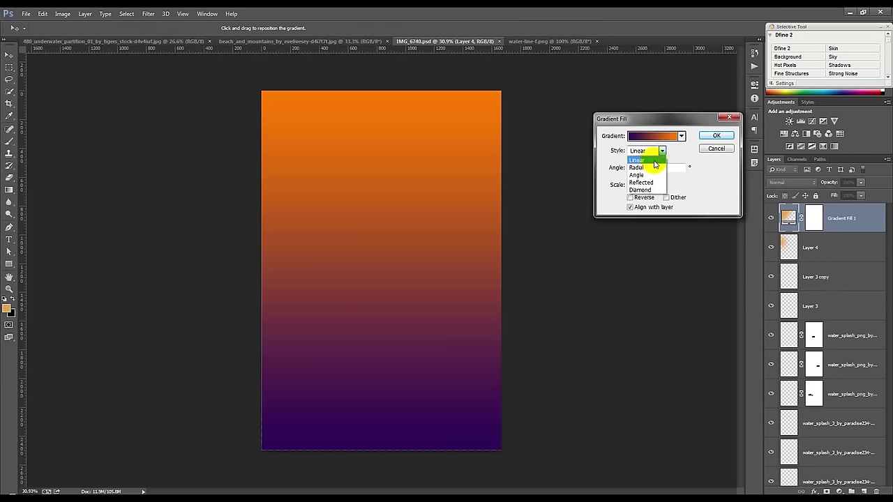
{"action": "left_click", "coordinate": [645, 168]}
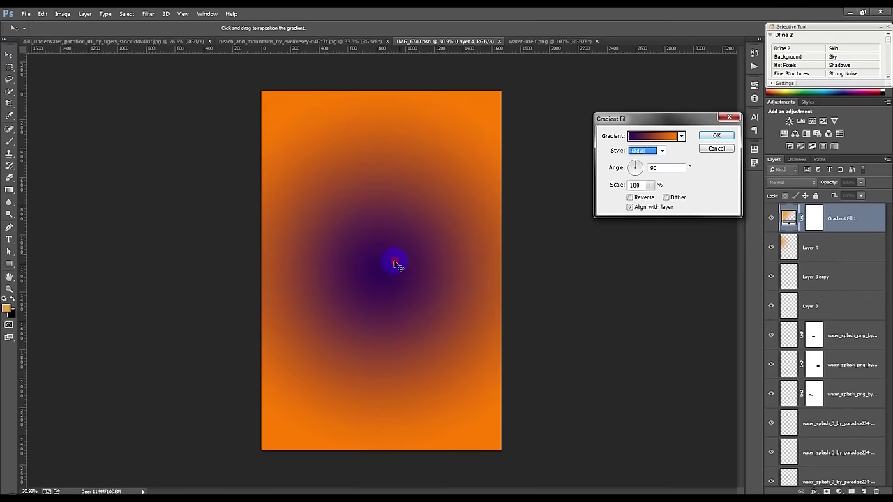
{"action": "left_click_drag", "start_coordinate": [395, 255], "coordinate": [331, 215]}
{"action": "left_click", "coordinate": [642, 197]}
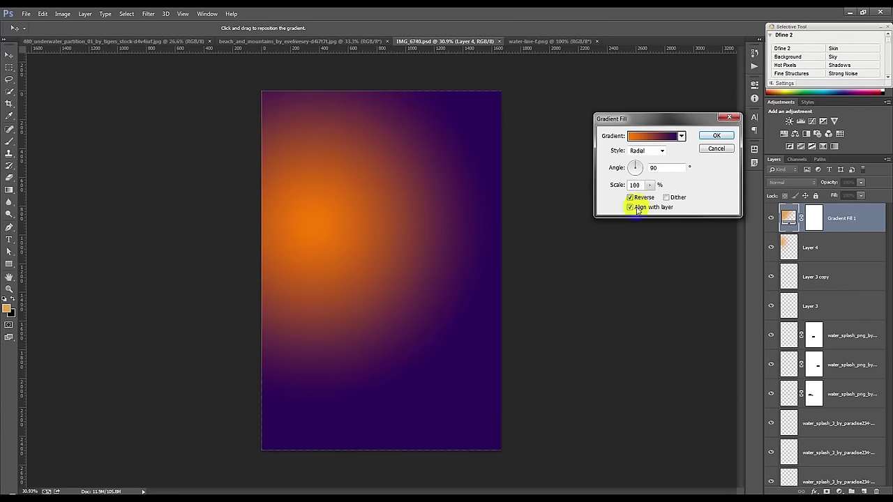
{"action": "left_click", "coordinate": [717, 135]}
Set the gradient layer to Soft Light and toggle its visibility to compare.
{"action": "left_click", "coordinate": [791, 182]}
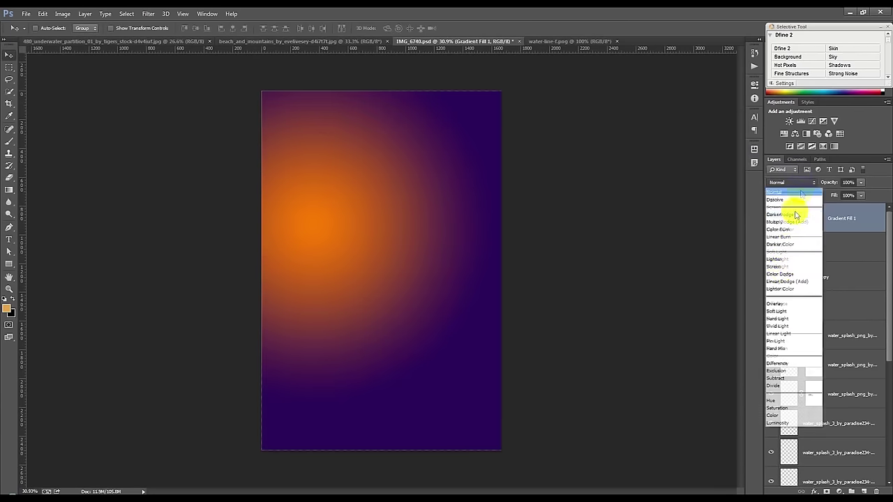
{"action": "left_click", "coordinate": [780, 311]}
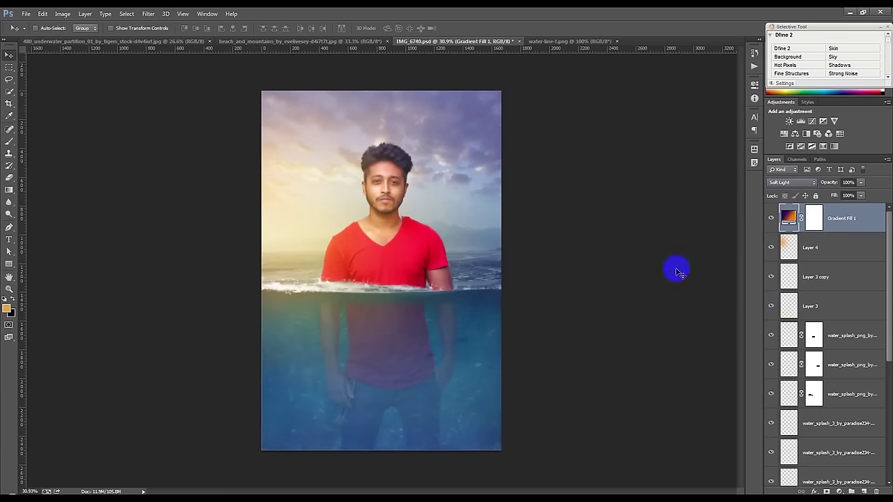
{"action": "left_click", "coordinate": [770, 220]}
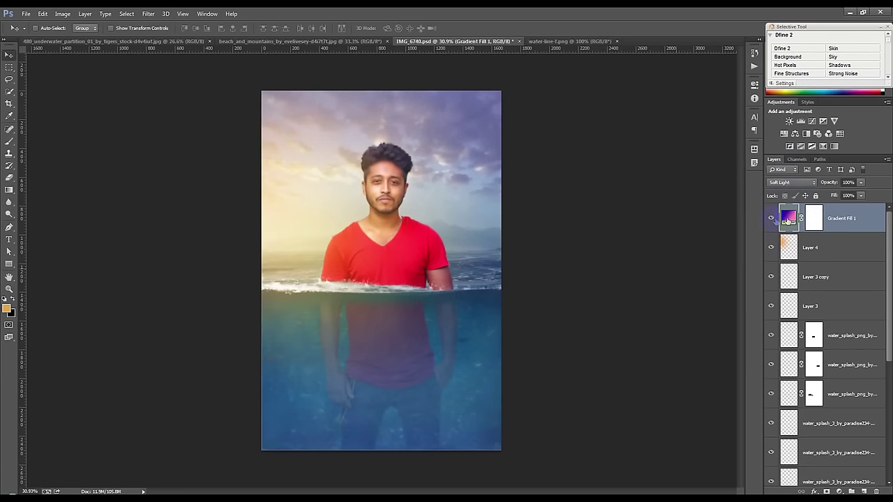
Change the gradient's left stop to teal, keeping the right stop orange.
{"action": "double_click", "coordinate": [788, 218]}
{"action": "left_click", "coordinate": [655, 136]}
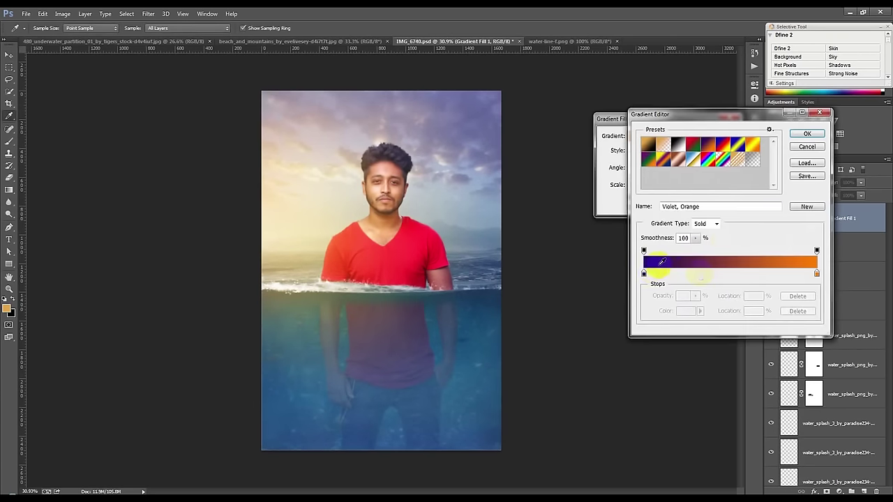
{"action": "left_click", "coordinate": [644, 274]}
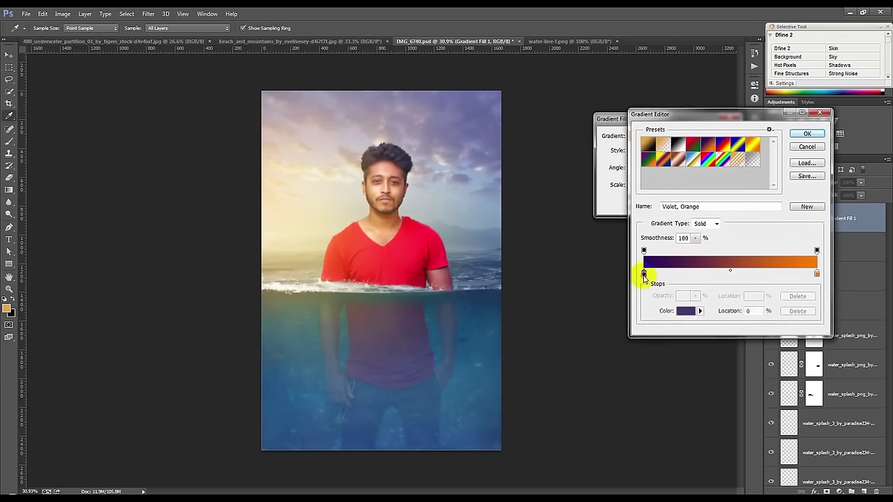
{"action": "double_click", "coordinate": [644, 274]}
{"action": "left_click_drag", "start_coordinate": [713, 198], "coordinate": [714, 209]}
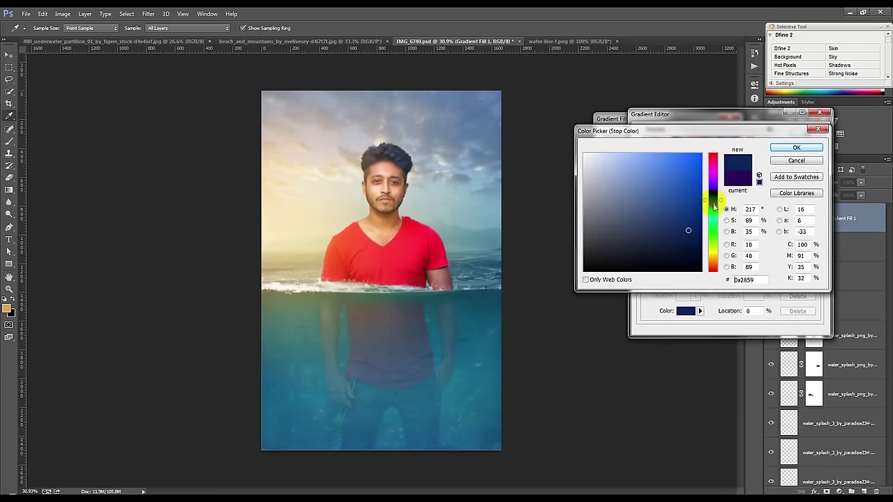
{"action": "left_click", "coordinate": [796, 147]}
{"action": "double_click", "coordinate": [817, 274]}
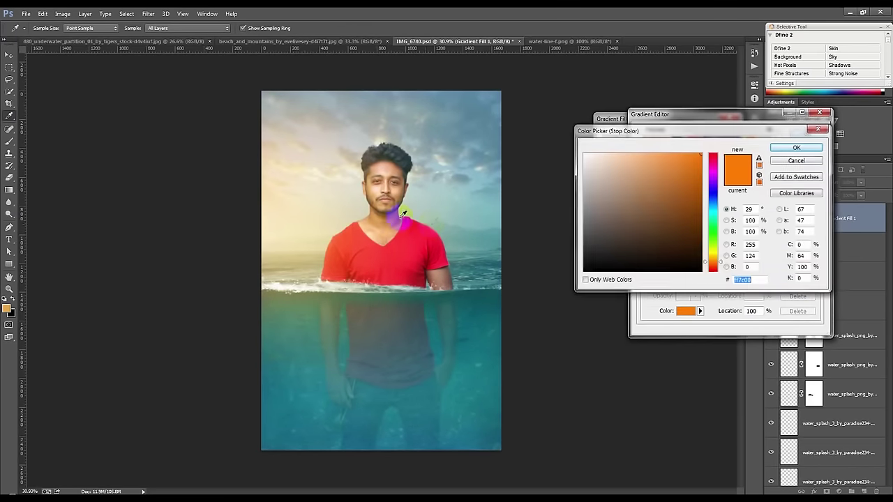
{"action": "left_click", "coordinate": [794, 148]}
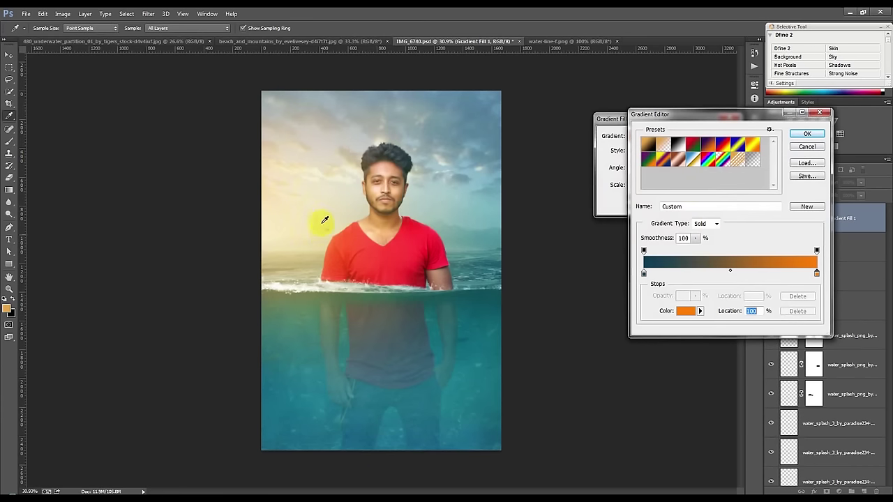
{"action": "left_click", "coordinate": [802, 132]}
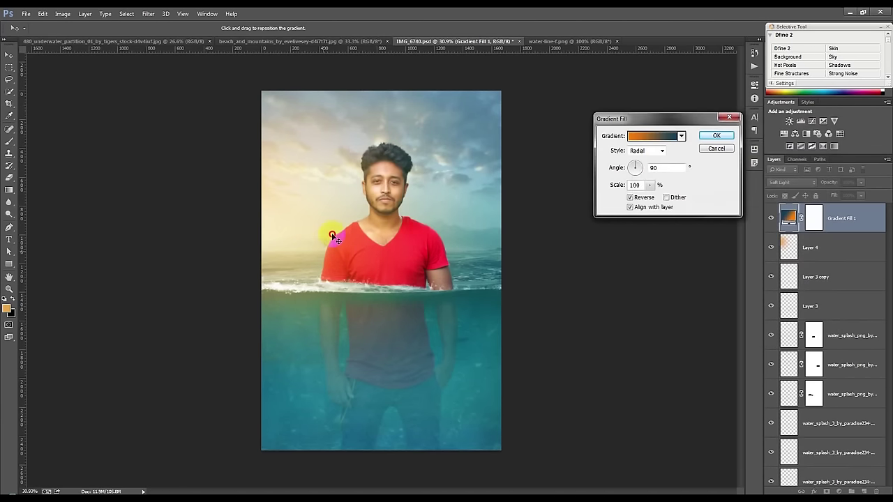
Shift the orange glow further up-left, set opacity to 76%, and add a second Gradient Fill.
{"action": "mouse_move", "coordinate": [331, 219]}
{"action": "left_mouse_down"}
{"action": "mouse_move", "coordinate": [302, 200]}
{"action": "mouse_move", "coordinate": [315, 201]}
{"action": "left_mouse_up"}
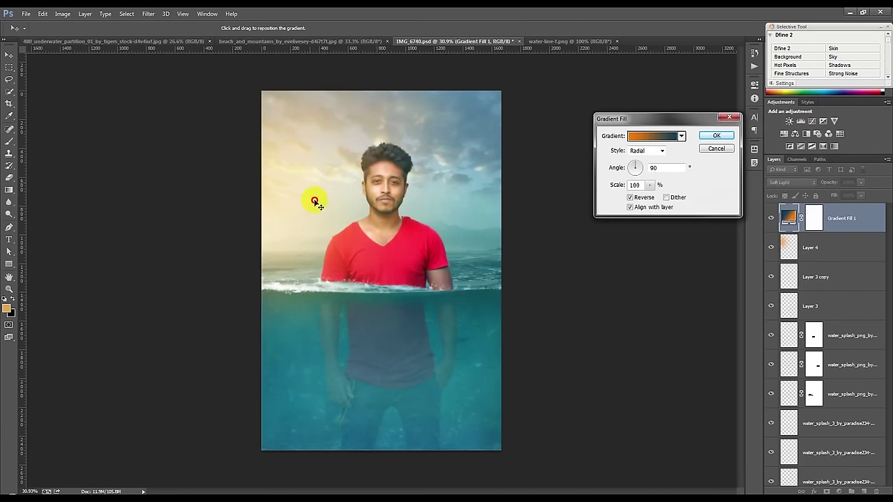
{"action": "left_click", "coordinate": [718, 135]}
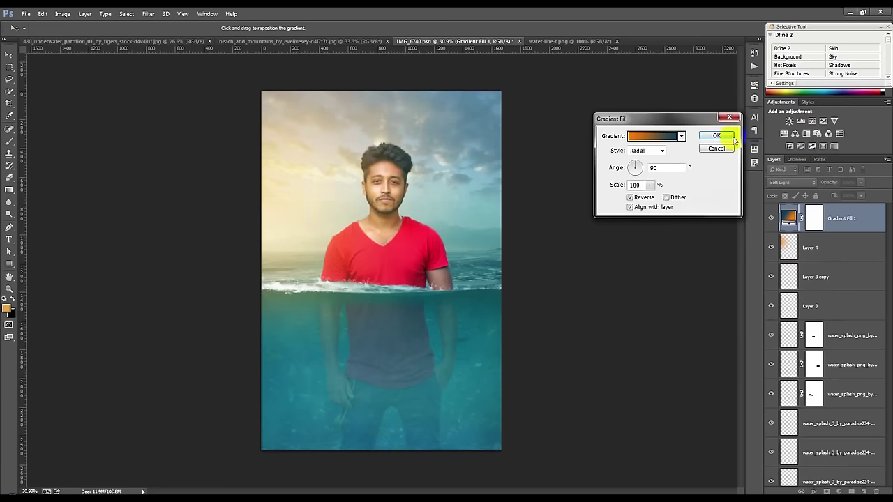
{"action": "left_click_drag", "start_coordinate": [829, 183], "coordinate": [811, 183]}
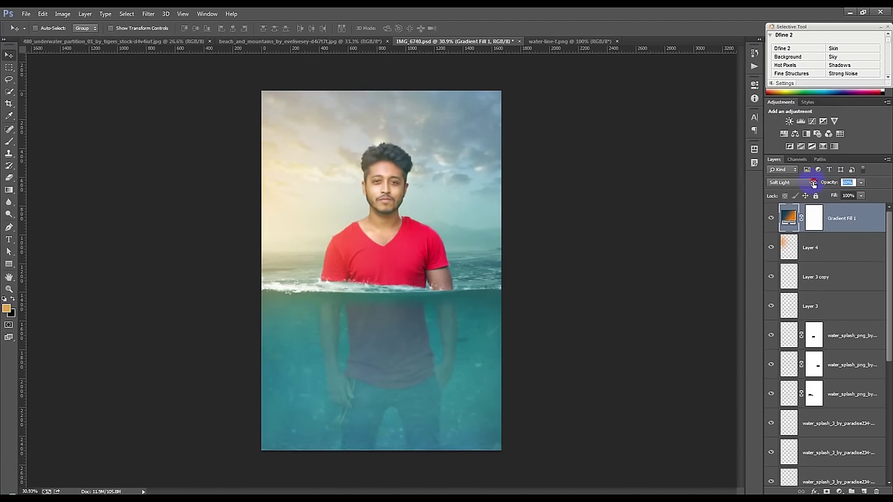
{"action": "left_click", "coordinate": [839, 491]}
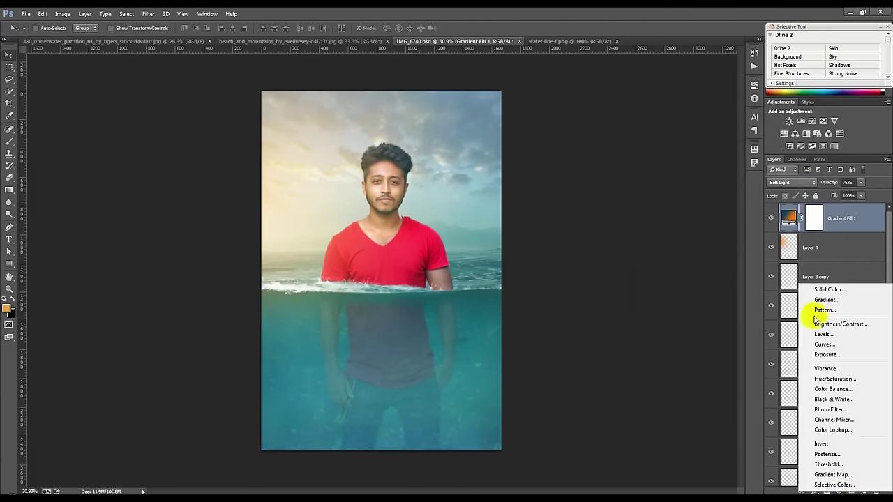
{"action": "left_click", "coordinate": [817, 299]}
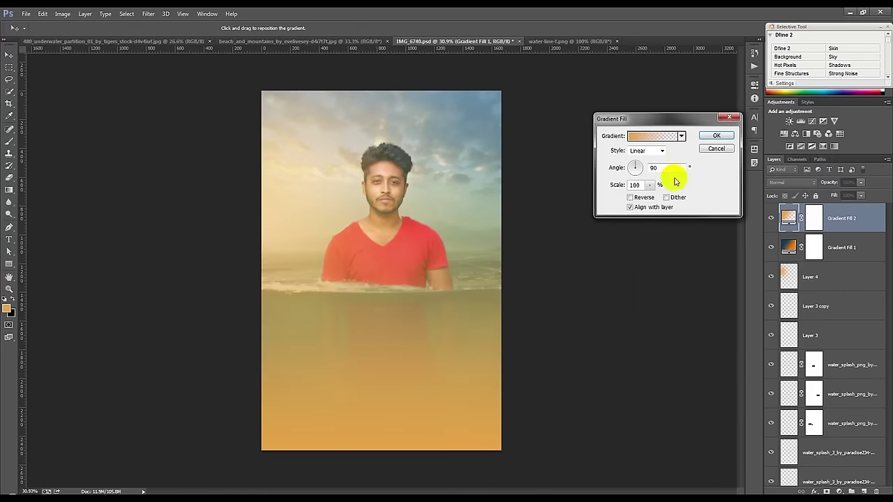
Make the second gradient a reversed radial foreground-to-transparent fade at 32.01° angle and 209% scale.
{"action": "left_click", "coordinate": [681, 136]}
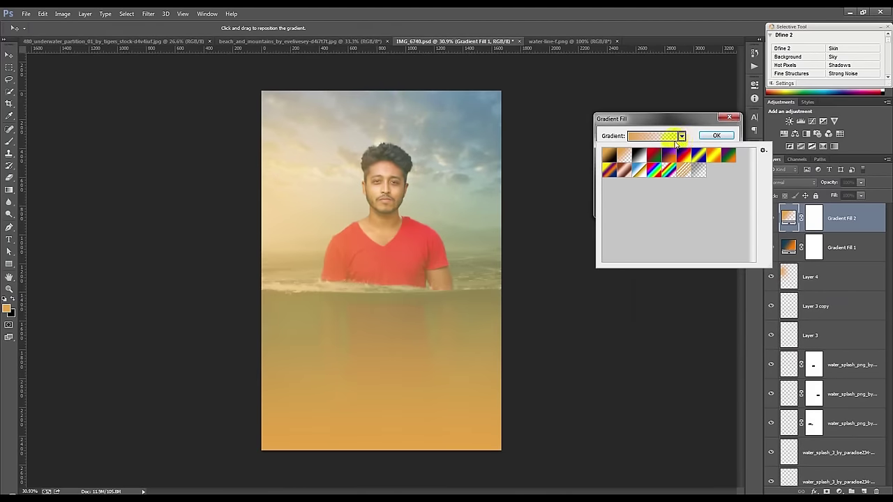
{"action": "left_click", "coordinate": [700, 171]}
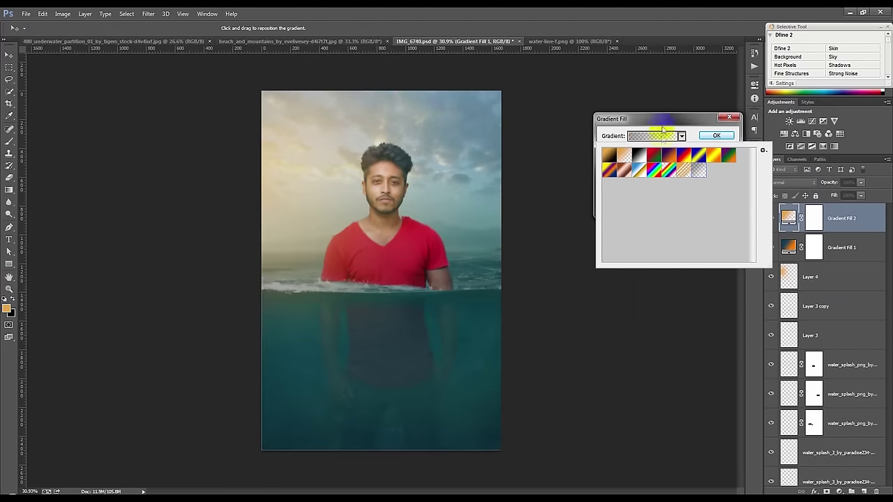
{"action": "left_click", "coordinate": [658, 136]}
{"action": "left_click", "coordinate": [648, 151]}
{"action": "left_click", "coordinate": [638, 167]}
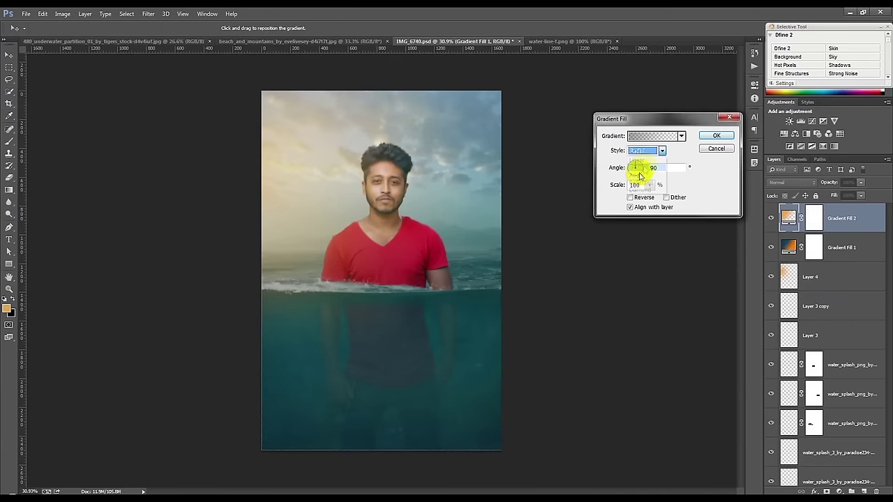
{"action": "left_click", "coordinate": [645, 198]}
{"action": "left_click_drag", "start_coordinate": [524, 240], "coordinate": [369, 205]}
{"action": "mouse_move", "coordinate": [636, 166]}
{"action": "left_mouse_down"}
{"action": "mouse_move", "coordinate": [646, 161]}
{"action": "mouse_move", "coordinate": [656, 199]}
{"action": "left_mouse_up"}
{"action": "left_click", "coordinate": [649, 185]}
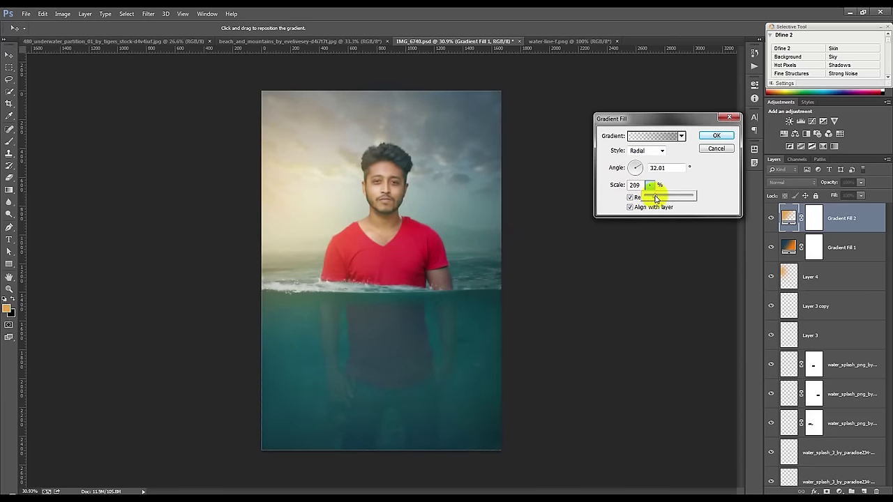
{"action": "left_click", "coordinate": [723, 138]}
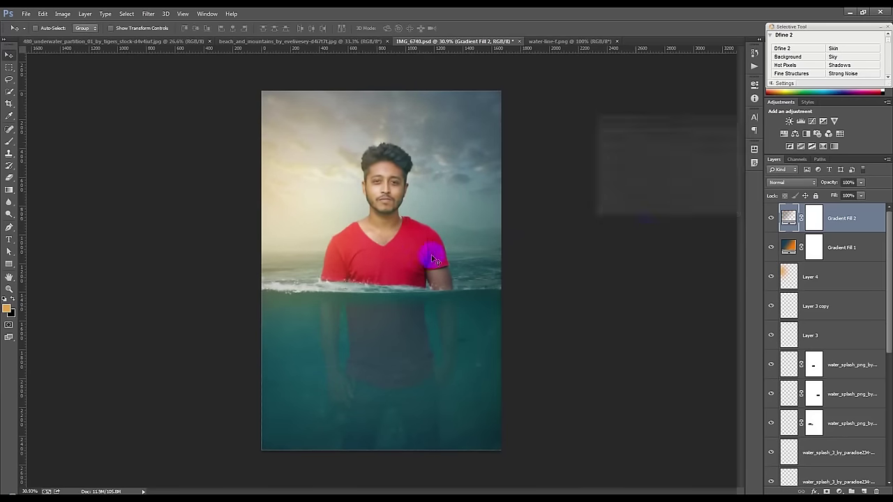
Stamp visible layers into Layer 5, then in Camera Raw lift Shadows to +94 and lower Highlights to -74.
{"action": "left_click", "coordinate": [864, 491]}
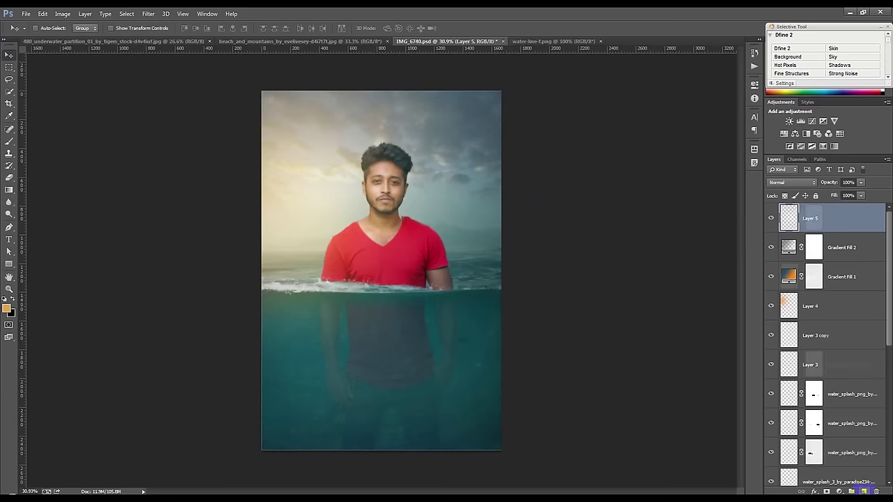
{"action": "key", "text": "ctrl+shift+alt+e"}
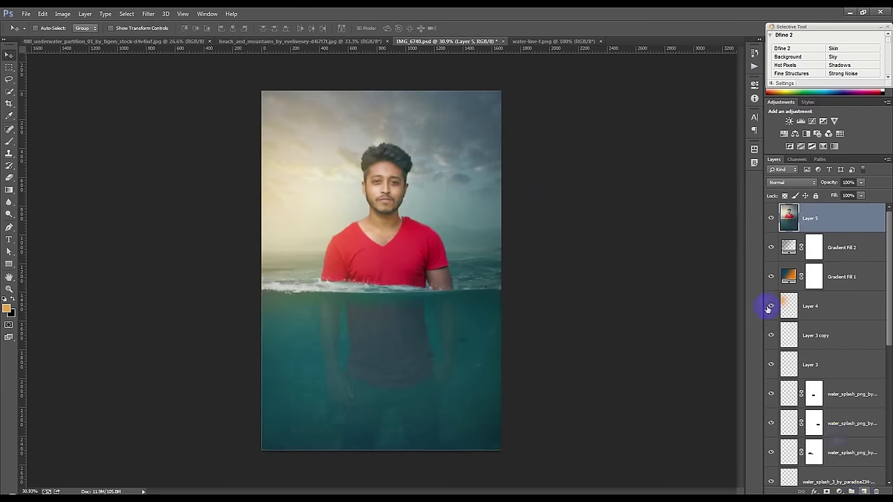
{"action": "left_click", "coordinate": [160, 16]}
{"action": "left_click", "coordinate": [168, 66]}
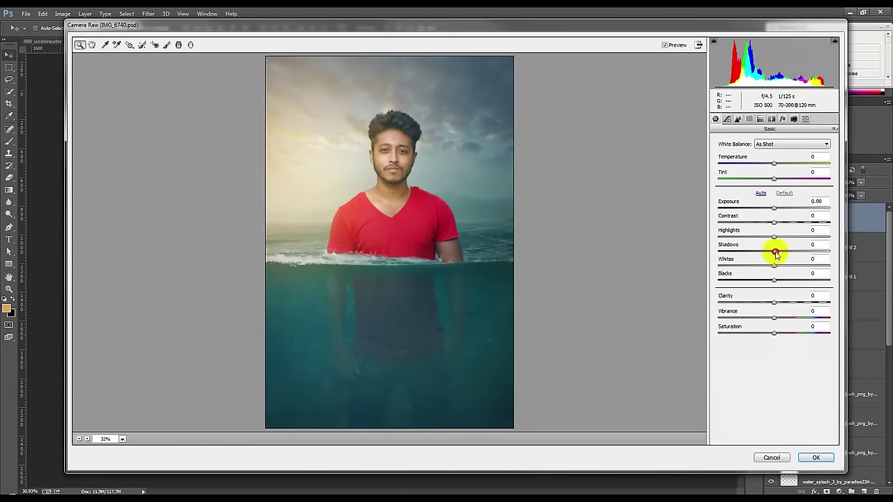
{"action": "left_click_drag", "start_coordinate": [774, 252], "coordinate": [826, 253]}
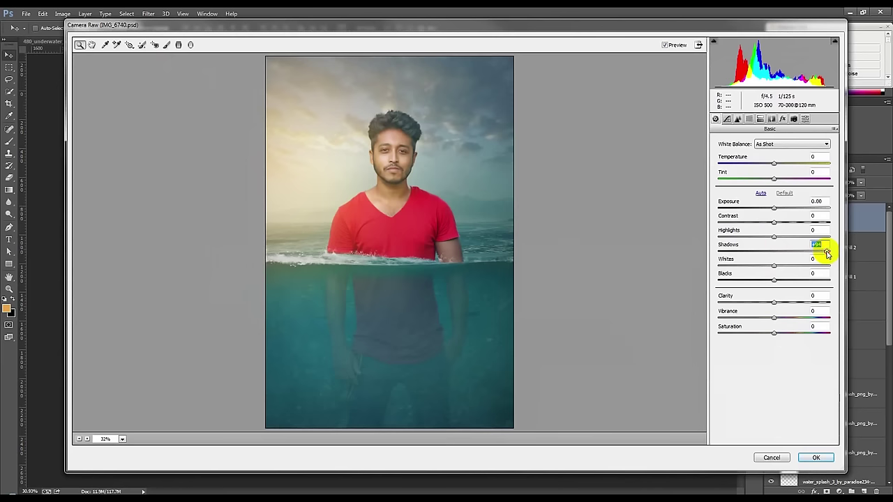
{"action": "mouse_move", "coordinate": [773, 237]}
{"action": "left_mouse_down"}
{"action": "mouse_move", "coordinate": [725, 240]}
{"action": "mouse_move", "coordinate": [805, 270]}
{"action": "left_mouse_up"}
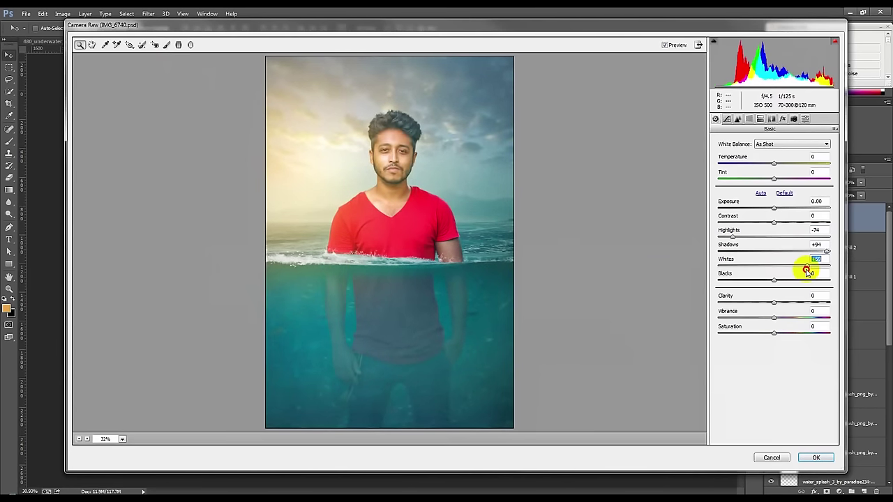
{"action": "left_click", "coordinate": [782, 119]}
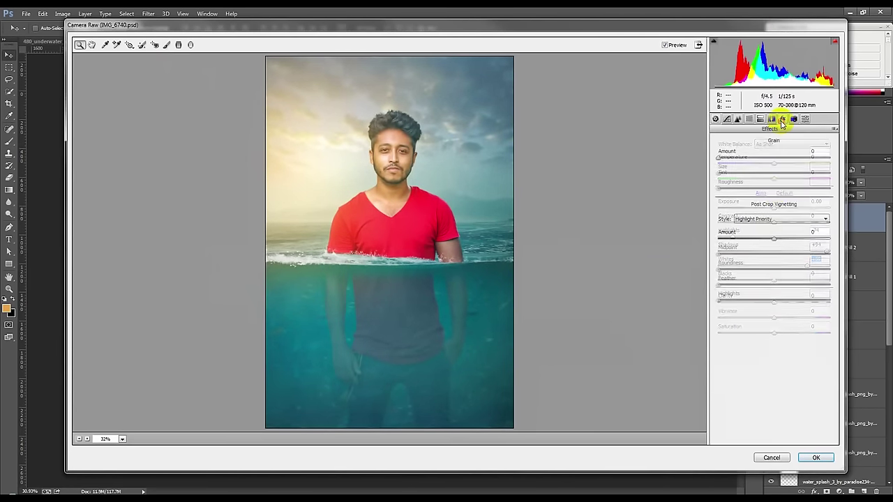
Add a negative edge vignette, darken the lights and shadows on the Parametric Tone Curve, and apply it to Layer 5.
{"action": "left_click_drag", "start_coordinate": [771, 237], "coordinate": [764, 242]}
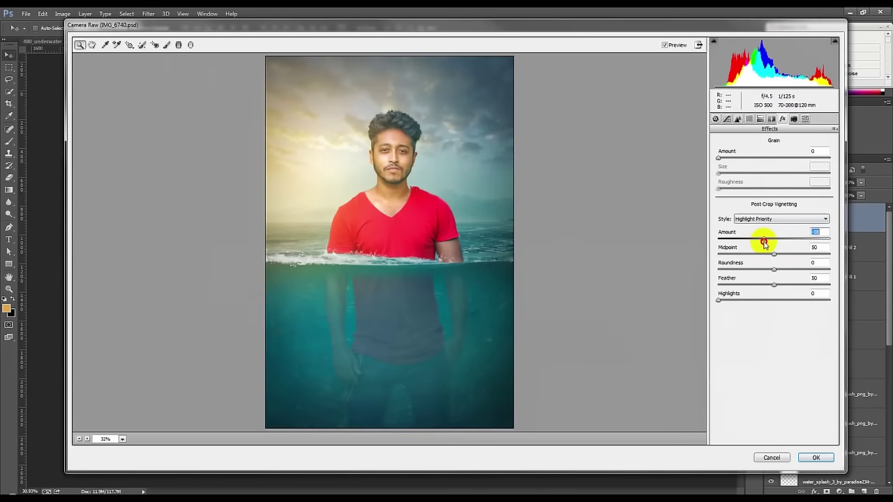
{"action": "left_click", "coordinate": [727, 118]}
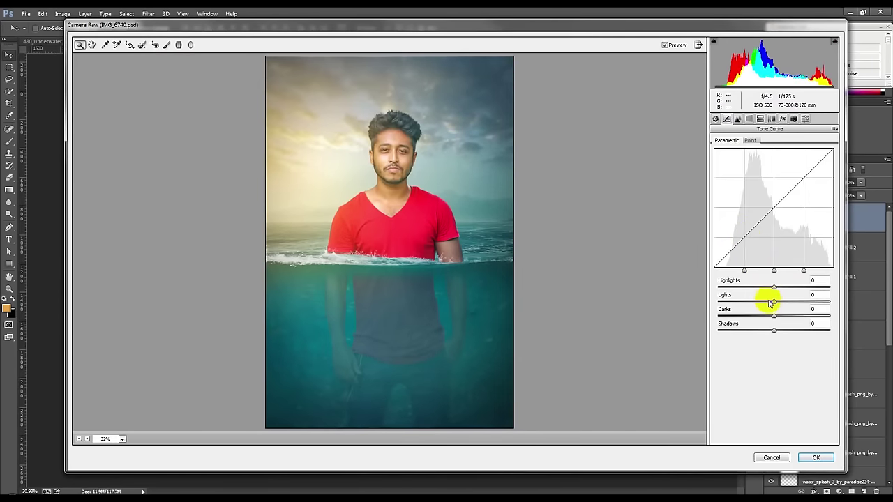
{"action": "left_click_drag", "start_coordinate": [769, 301], "coordinate": [761, 301]}
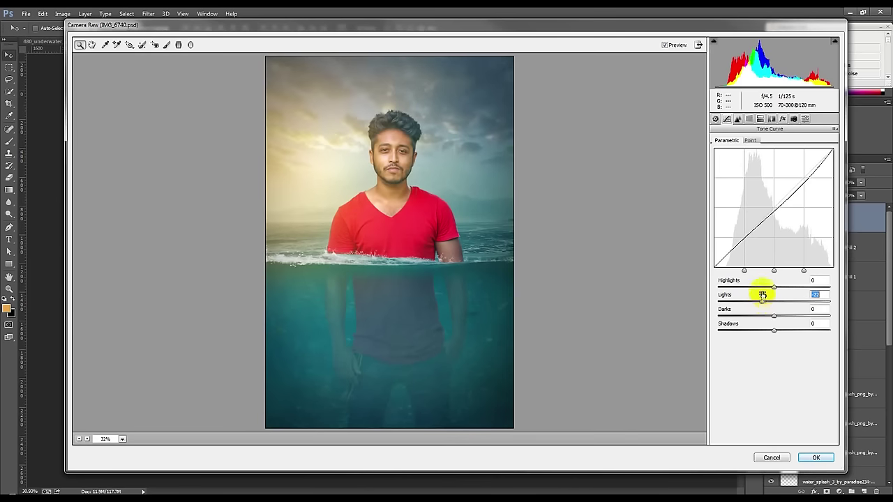
{"action": "mouse_move", "coordinate": [773, 286]}
{"action": "left_mouse_down"}
{"action": "mouse_move", "coordinate": [781, 316]}
{"action": "mouse_move", "coordinate": [767, 317]}
{"action": "left_mouse_up"}
{"action": "mouse_move", "coordinate": [754, 317]}
{"action": "left_mouse_down"}
{"action": "mouse_move", "coordinate": [769, 315]}
{"action": "mouse_move", "coordinate": [757, 329]}
{"action": "mouse_move", "coordinate": [787, 330]}
{"action": "mouse_move", "coordinate": [756, 331]}
{"action": "left_mouse_up"}
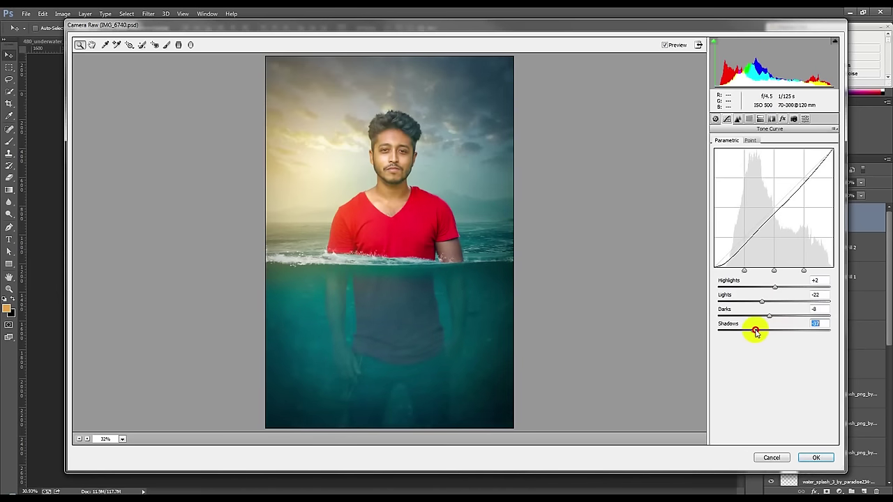
{"action": "left_click", "coordinate": [715, 118]}
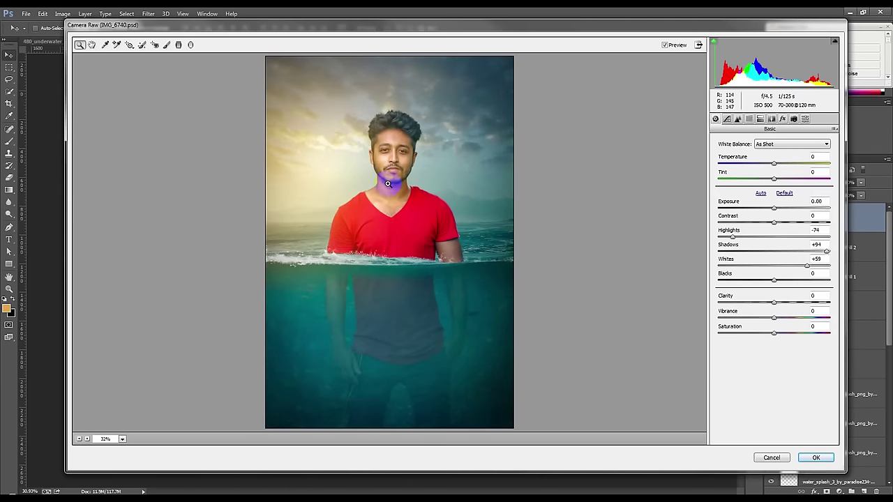
{"action": "left_click", "coordinate": [816, 459]}
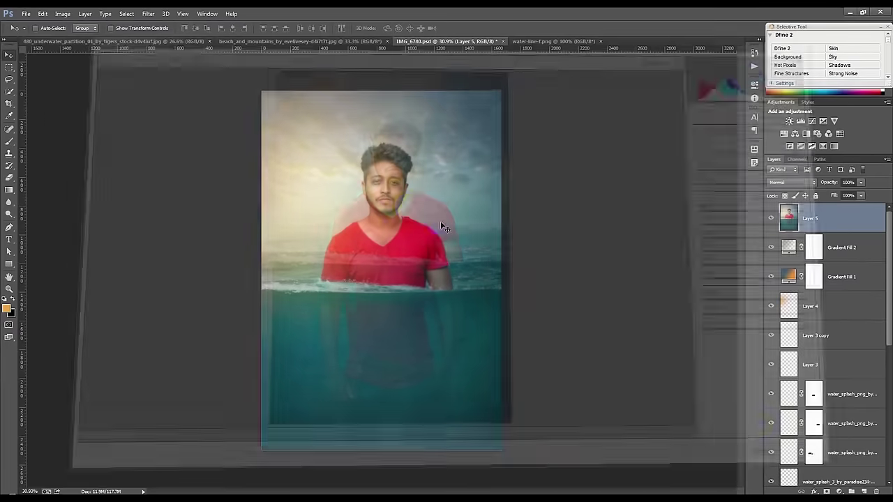
Add a Selective Color adjustment layer above Layer 5.
{"action": "scroll", "coordinate": [381, 170], "scroll_direction": "up", "scroll_amount": 3}
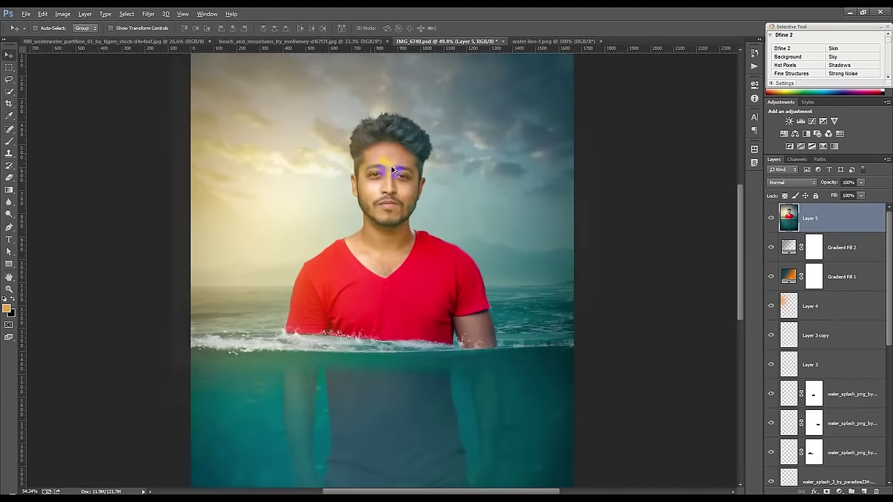
{"action": "scroll", "coordinate": [390, 172], "scroll_direction": "up", "scroll_amount": 3}
{"action": "scroll", "coordinate": [401, 173], "scroll_direction": "up", "scroll_amount": 2}
{"action": "scroll", "coordinate": [406, 174], "scroll_direction": "up", "scroll_amount": 2}
{"action": "key", "text": "alt"}
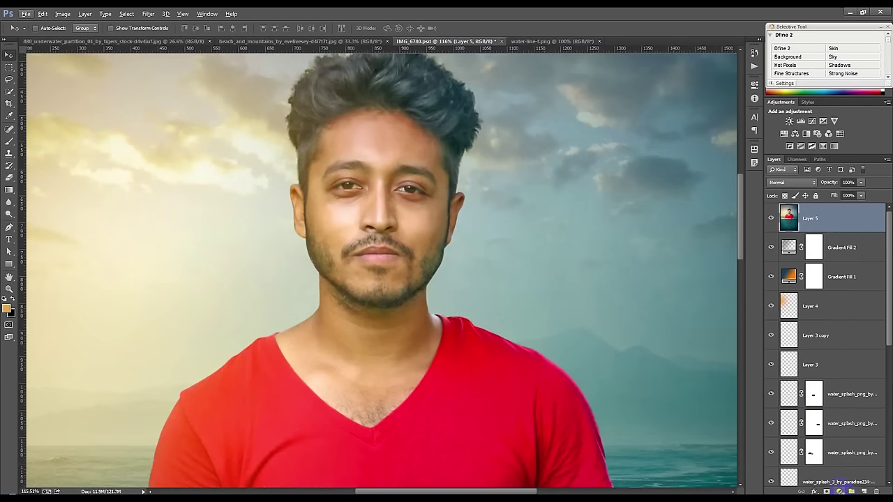
{"action": "left_click", "coordinate": [840, 491]}
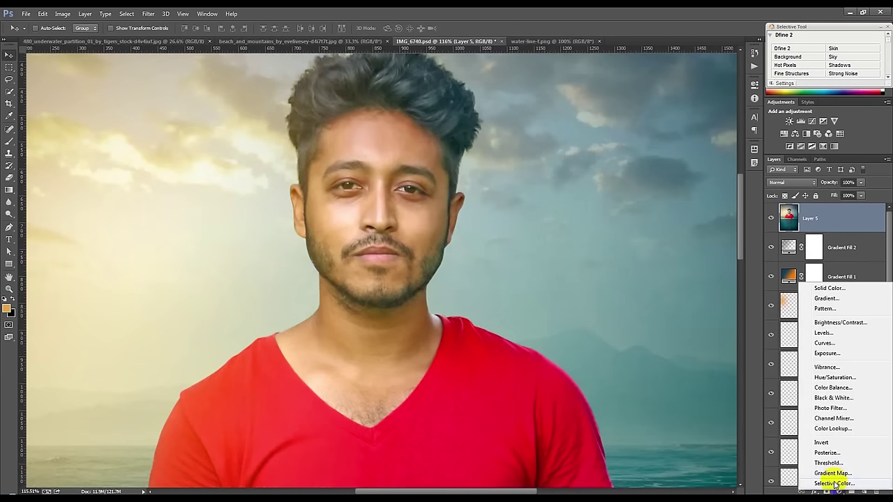
{"action": "left_click", "coordinate": [833, 483]}
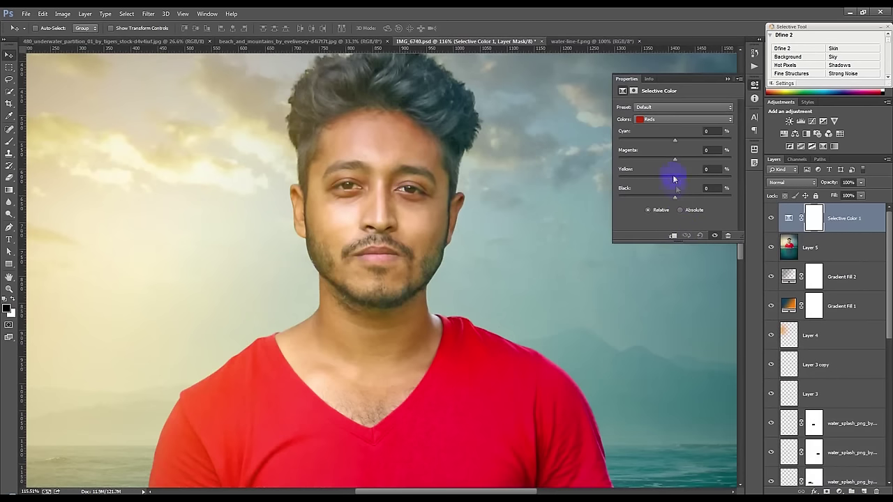
For Reds, lower Yellow and raise Magenta, then invert the adjustment's mask to hide it.
{"action": "left_click_drag", "start_coordinate": [673, 180], "coordinate": [645, 184]}
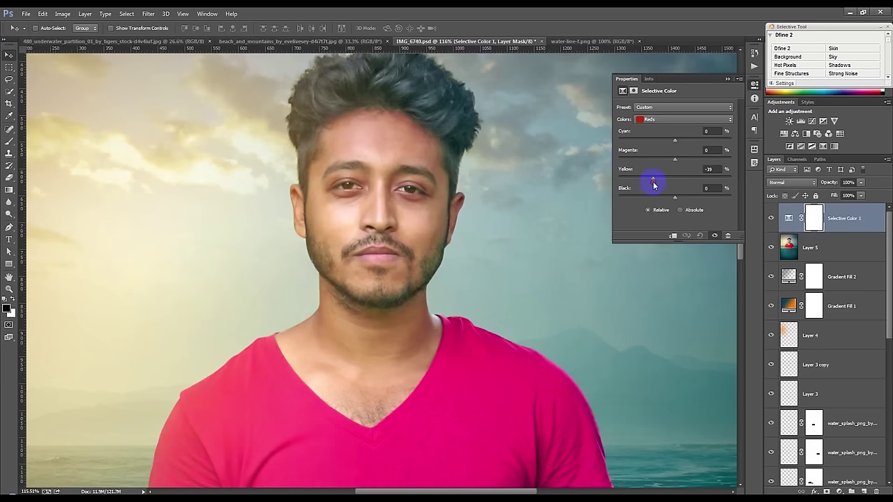
{"action": "mouse_move", "coordinate": [674, 159]}
{"action": "left_mouse_down"}
{"action": "mouse_move", "coordinate": [648, 163]}
{"action": "mouse_move", "coordinate": [690, 163]}
{"action": "mouse_move", "coordinate": [656, 162]}
{"action": "mouse_move", "coordinate": [667, 168]}
{"action": "mouse_move", "coordinate": [666, 143]}
{"action": "mouse_move", "coordinate": [714, 144]}
{"action": "left_mouse_up"}
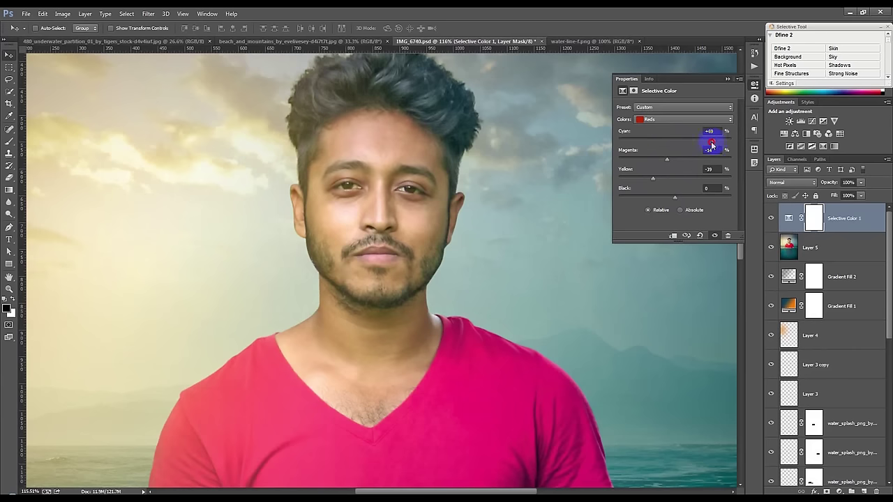
{"action": "left_click", "coordinate": [728, 78]}
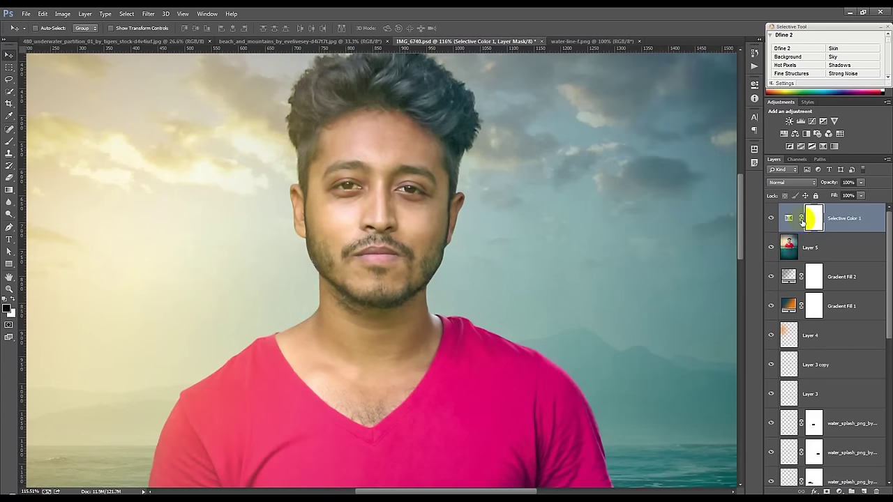
{"action": "key", "text": "ctrl+i"}
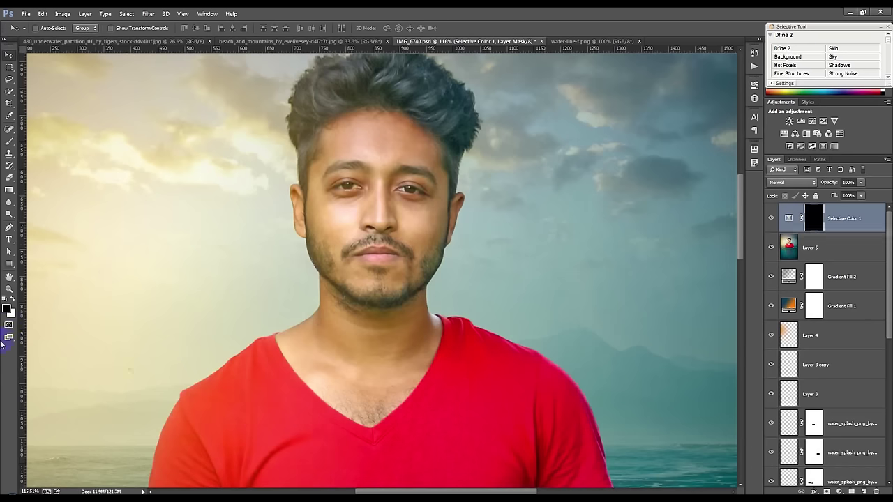
{"action": "left_click", "coordinate": [10, 142]}
With a soft brush of about 181 px in white, paint the mask over the face and neck.
{"action": "right_click", "coordinate": [341, 190]}
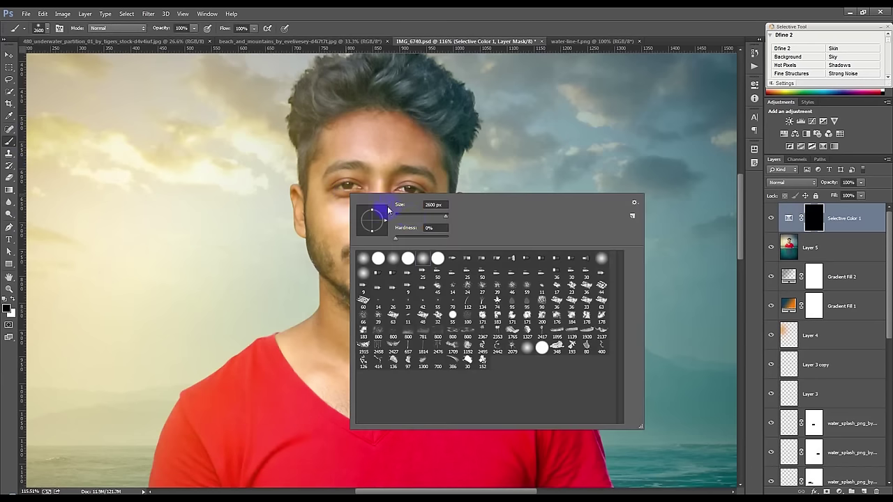
{"action": "left_click_drag", "start_coordinate": [412, 220], "coordinate": [439, 221]}
{"action": "key", "text": "Return"}
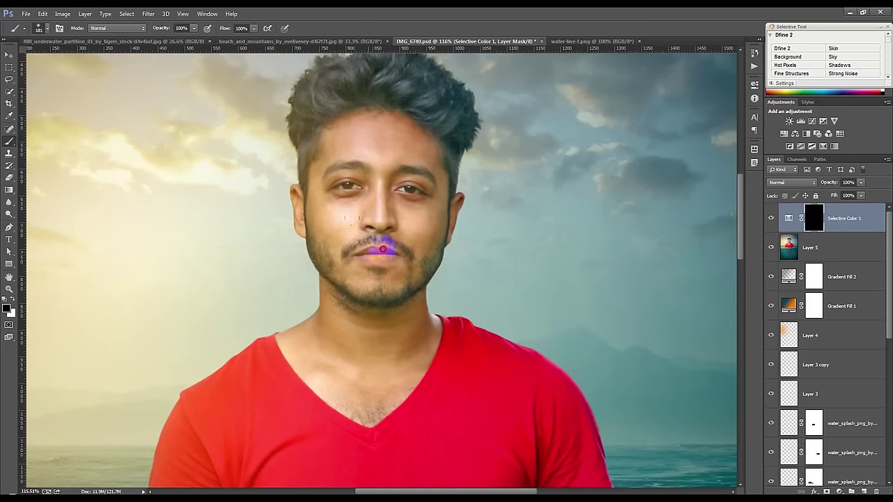
{"action": "left_click", "coordinate": [12, 298]}
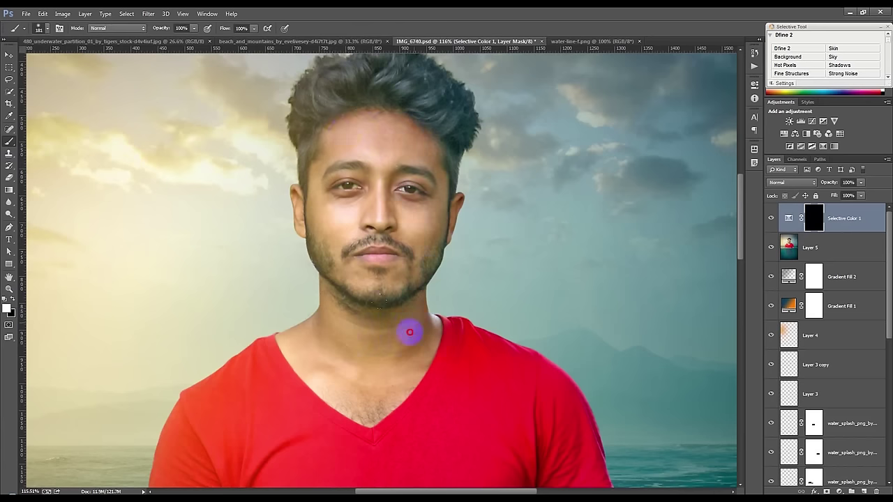
{"action": "mouse_move", "coordinate": [358, 383]}
{"action": "left_mouse_down"}
{"action": "mouse_move", "coordinate": [319, 263]}
{"action": "mouse_move", "coordinate": [321, 129]}
{"action": "left_mouse_up"}
Fit the whole image on screen and switch to the Move tool.
{"action": "key", "text": "ctrl+0"}
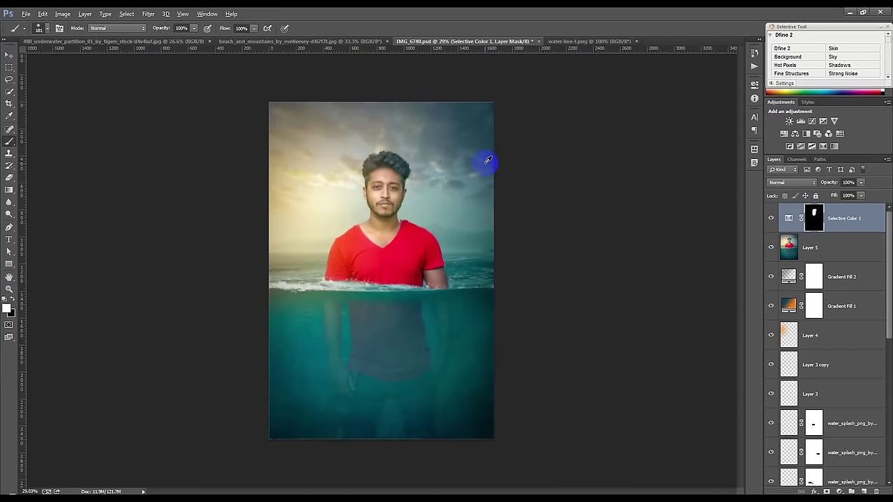
{"action": "left_click", "coordinate": [9, 55]}
{"action": "scroll", "coordinate": [374, 227], "scroll_direction": "up", "scroll_amount": 1}
{"action": "scroll", "coordinate": [373, 226], "scroll_direction": "down", "scroll_amount": 1}
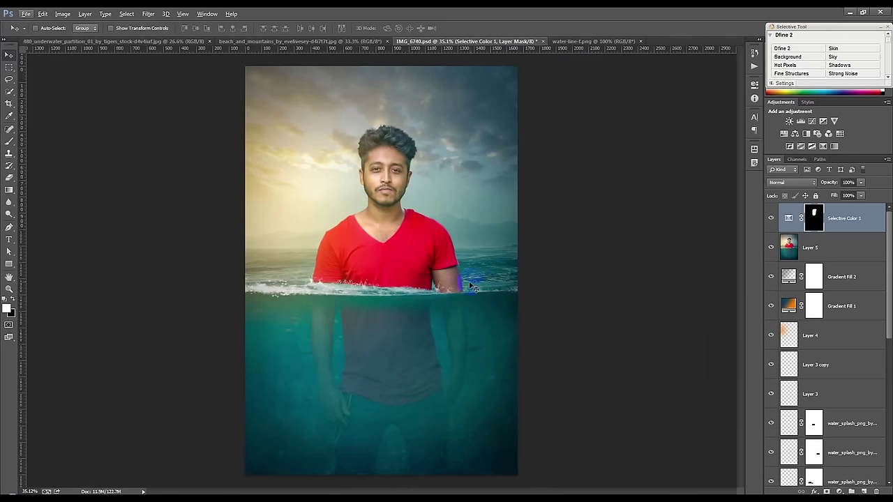
{"action": "left_click_drag", "start_coordinate": [517, 493], "coordinate": [507, 493]}
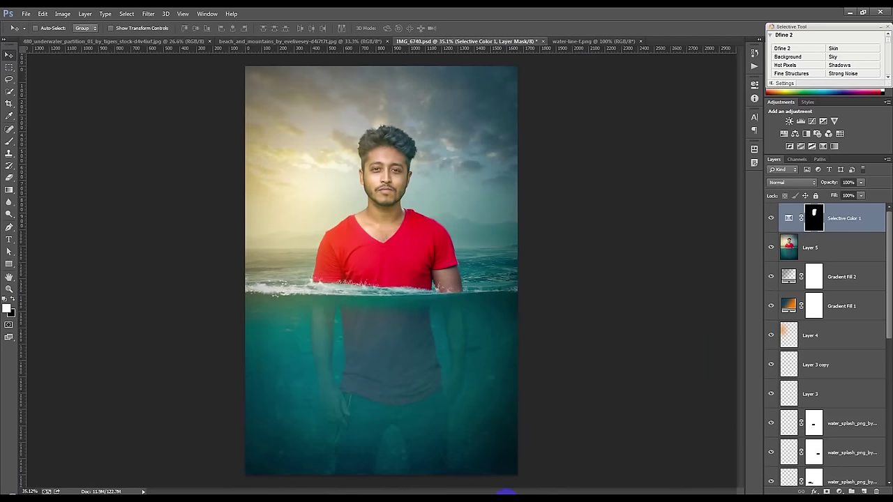